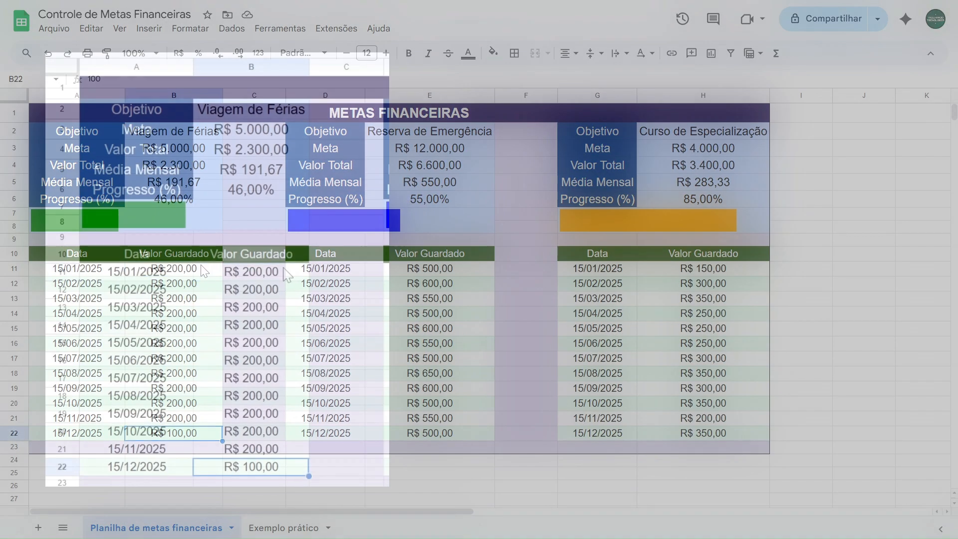
# - Set the saved amounts of the Viagem de Férias goal for January to April 2025 to 250
pyautogui.click(174, 269)
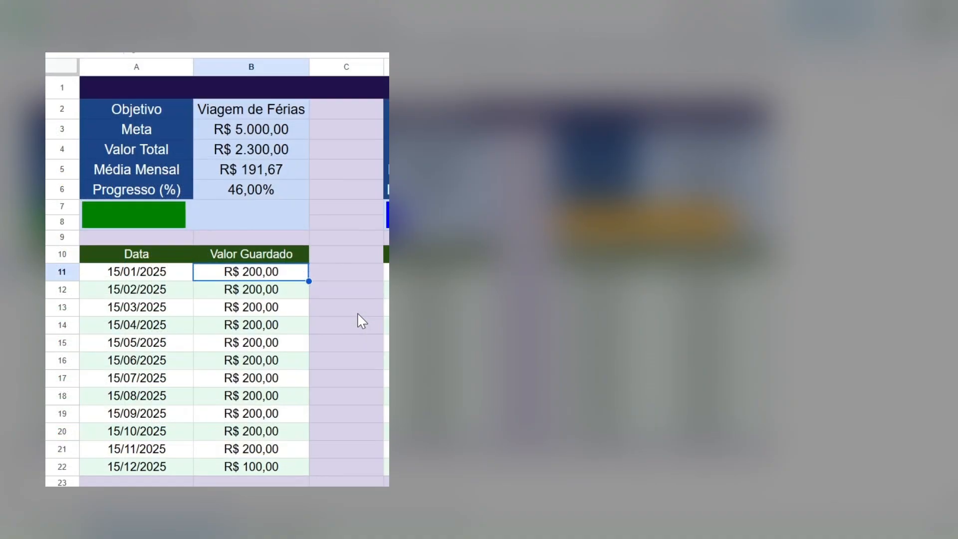
pyautogui.write('250')
pyautogui.press('Return')
pyautogui.write('250')
pyautogui.press('Return')
pyautogui.write('250')
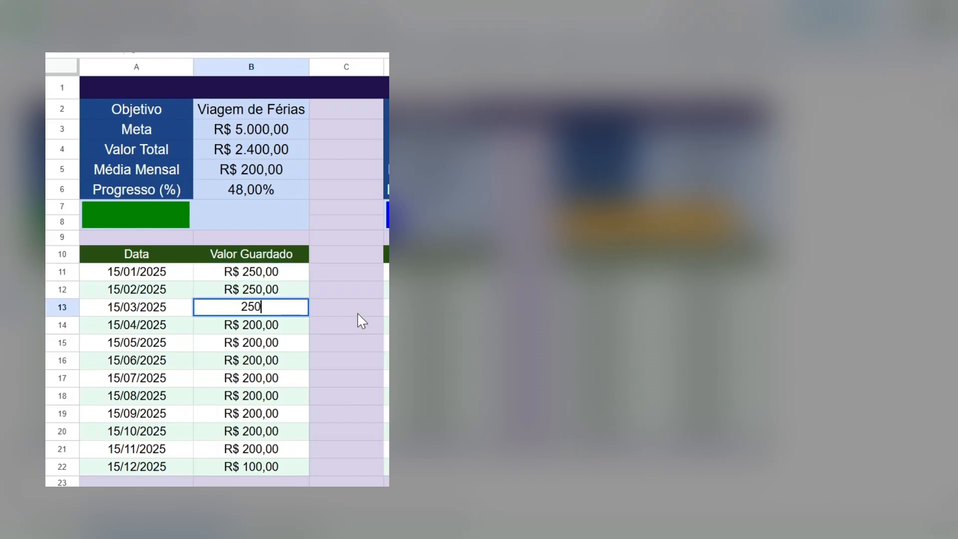
pyautogui.press('Return')
pyautogui.write('250')
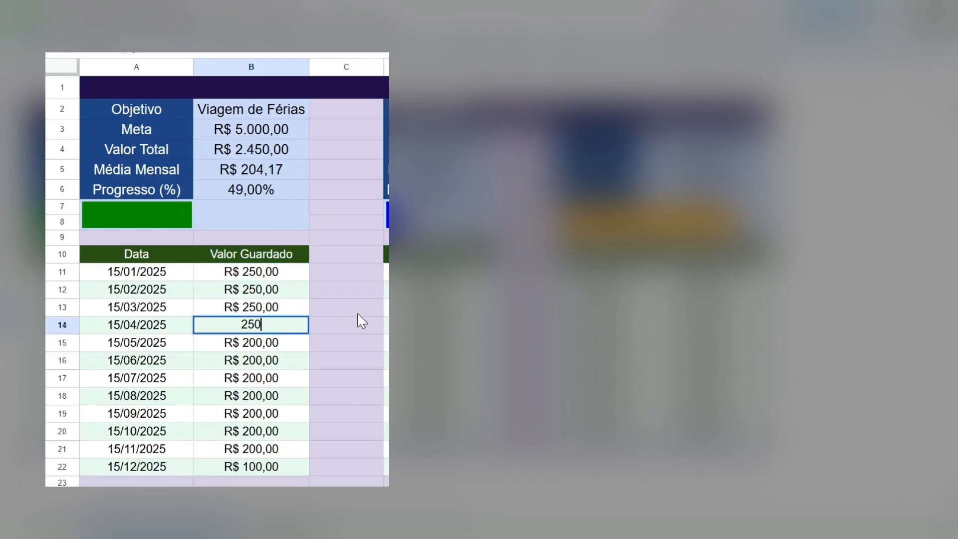
pyautogui.click(316, 227)
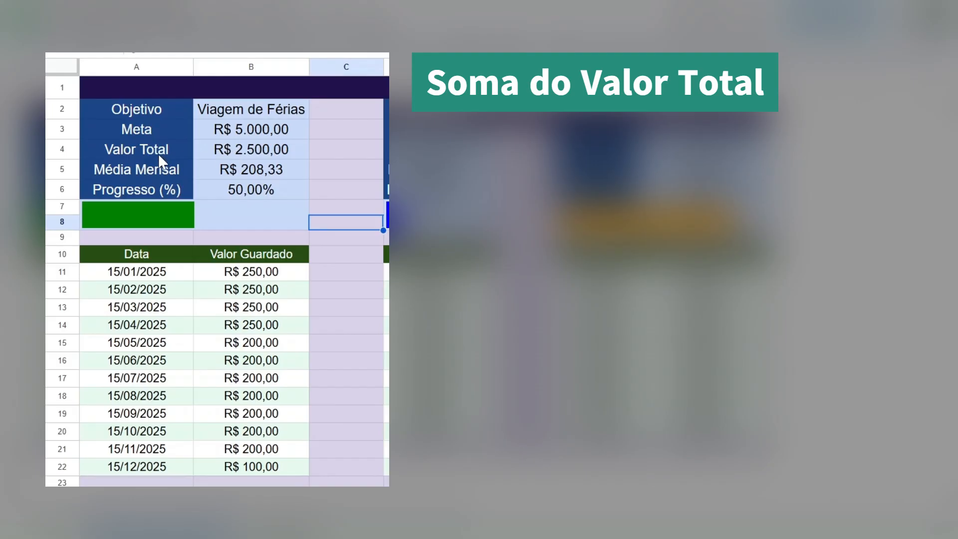
# - Set the Viagem de Férias saved amounts for May and June 2025 to 250
pyautogui.click(267, 343)
pyautogui.write('25')
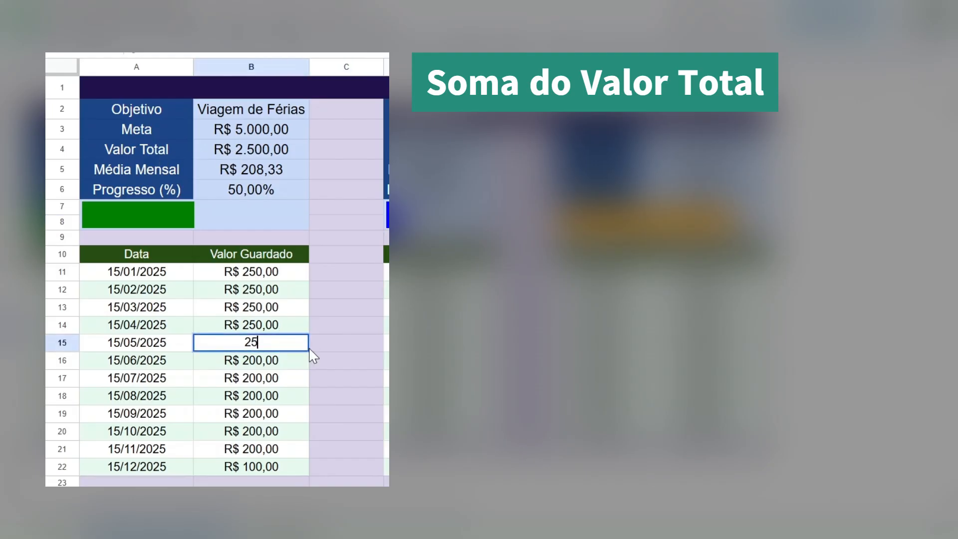
pyautogui.write('0')
pyautogui.press('Return')
pyautogui.write('250')
pyautogui.press('Return')
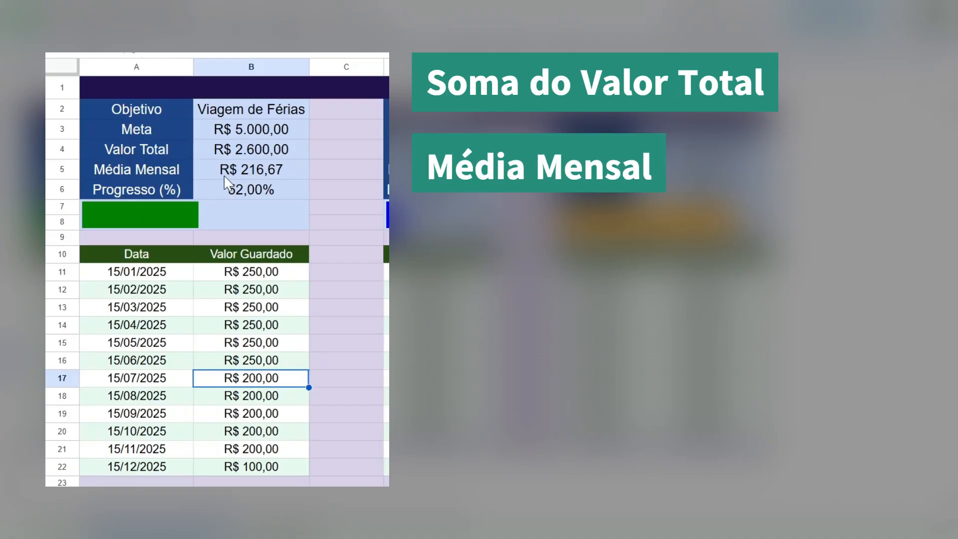
# - Set the Viagem de Férias saved amounts for January to September 2025 to 0
pyautogui.click(267, 274)
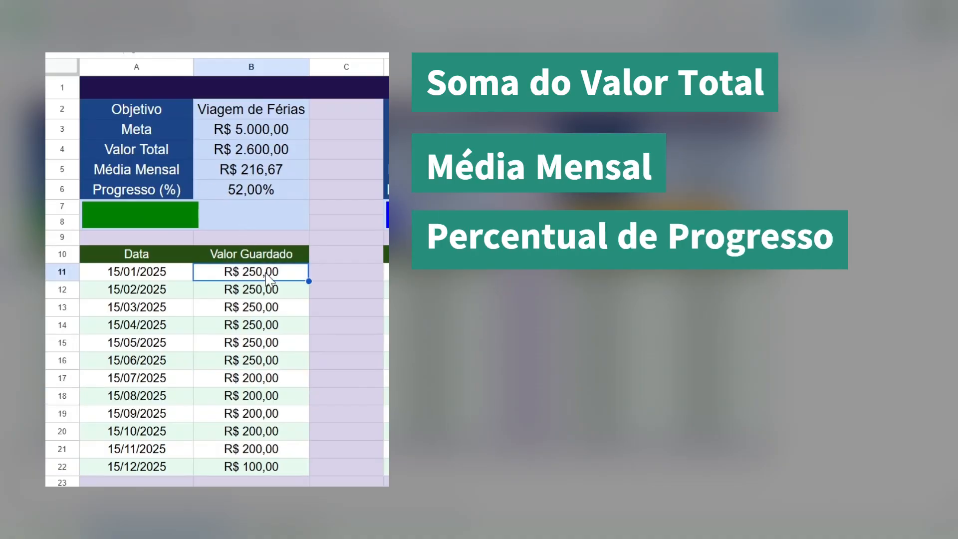
pyautogui.write('0 0 0 0 0 0 0 0 0')
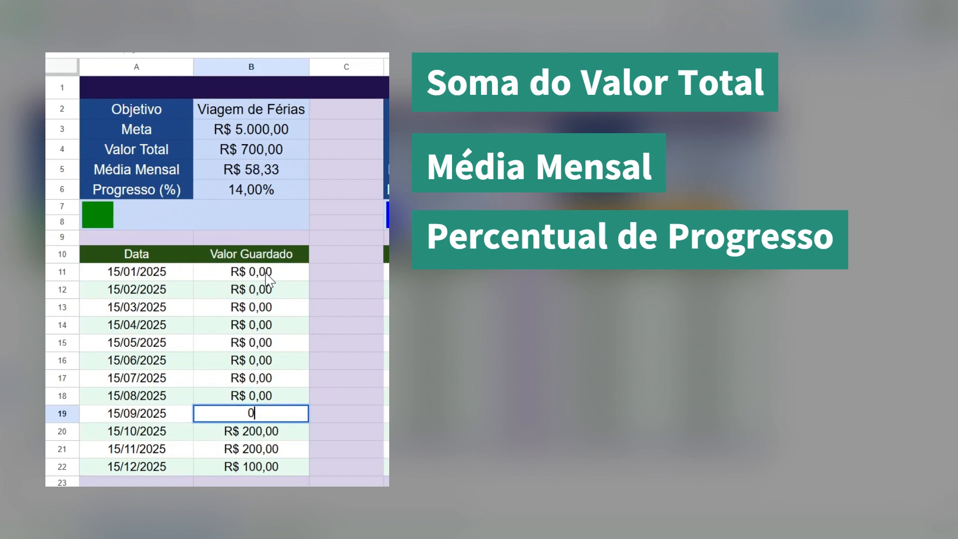
pyautogui.press('Return')
pyautogui.click(265, 260)
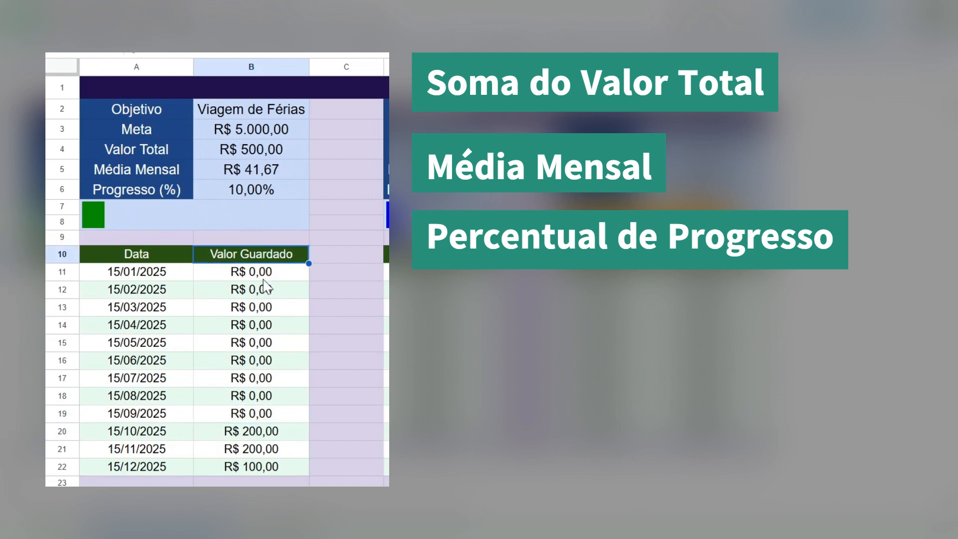
# - Enter 250 as the Viagem de Férias saved amount for every month from January to December 2025
pyautogui.click(264, 278)
pyautogui.write('25')
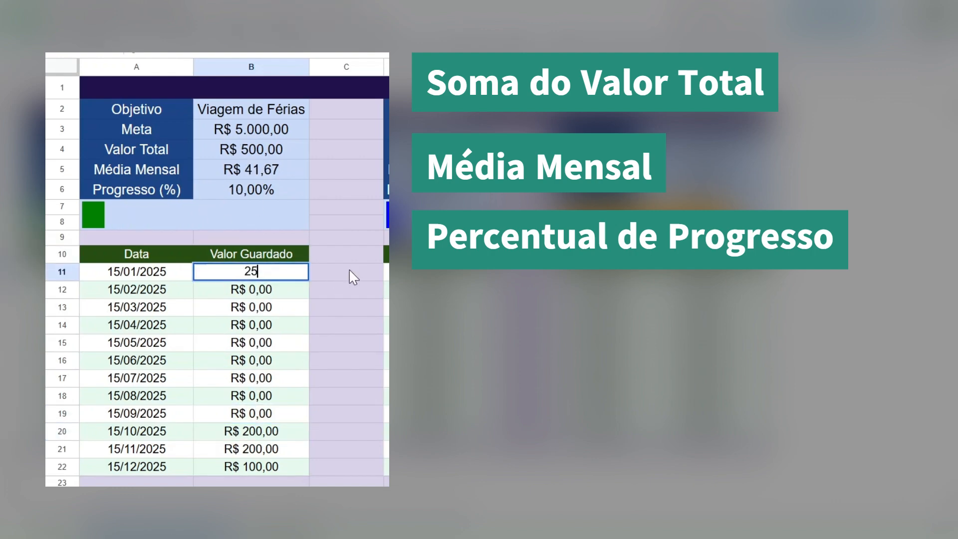
pyautogui.write('0')
pyautogui.press('Return')
pyautogui.write('250')
pyautogui.press('Return')
pyautogui.write('250')
pyautogui.press('Return')
pyautogui.write('250')
pyautogui.press('Return')
pyautogui.write('250')
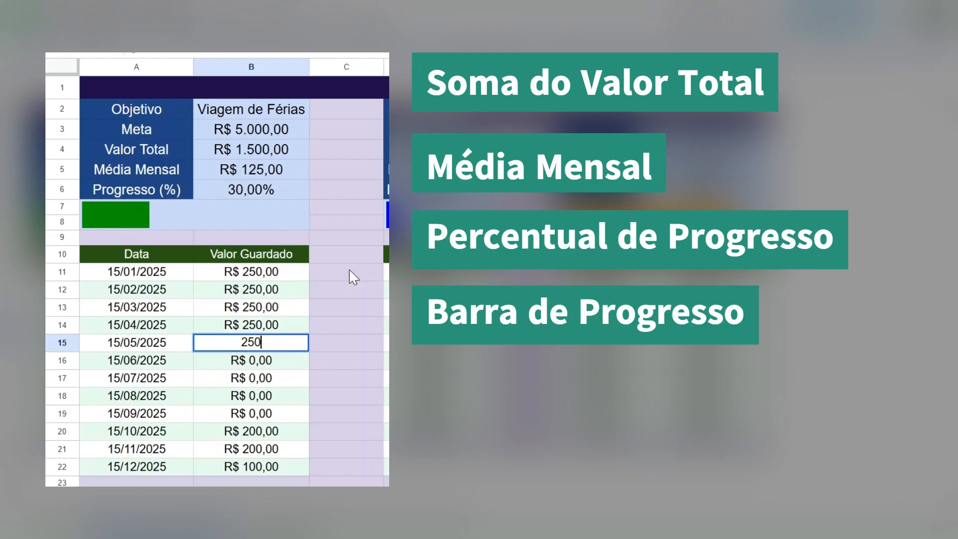
pyautogui.press('Return')
pyautogui.write('250')
pyautogui.press('Return')
pyautogui.write('250')
pyautogui.press('Return')
pyautogui.write('250')
pyautogui.press('Return')
pyautogui.write('250')
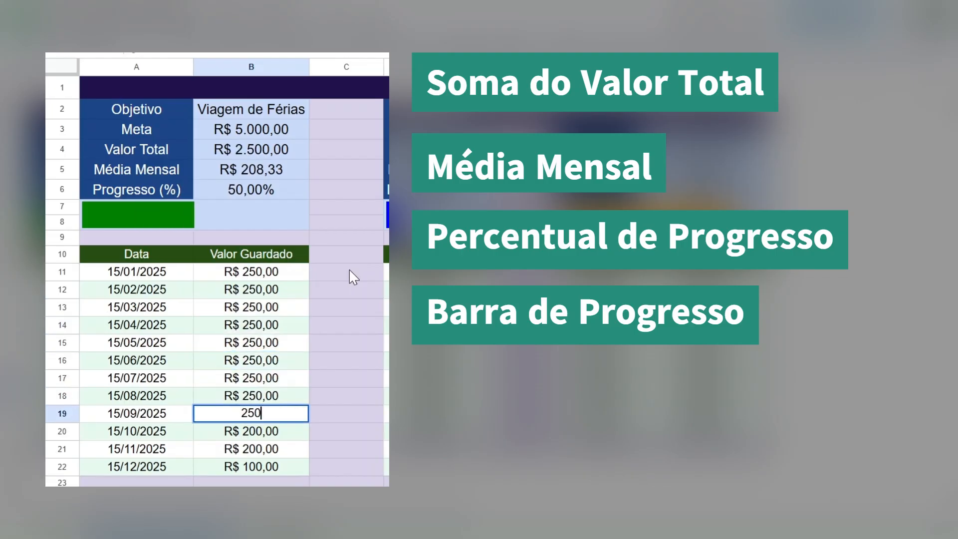
pyautogui.press('Return')
pyautogui.write('250')
pyautogui.press('Return')
pyautogui.write('250')
pyautogui.press('Return')
pyautogui.write('2')
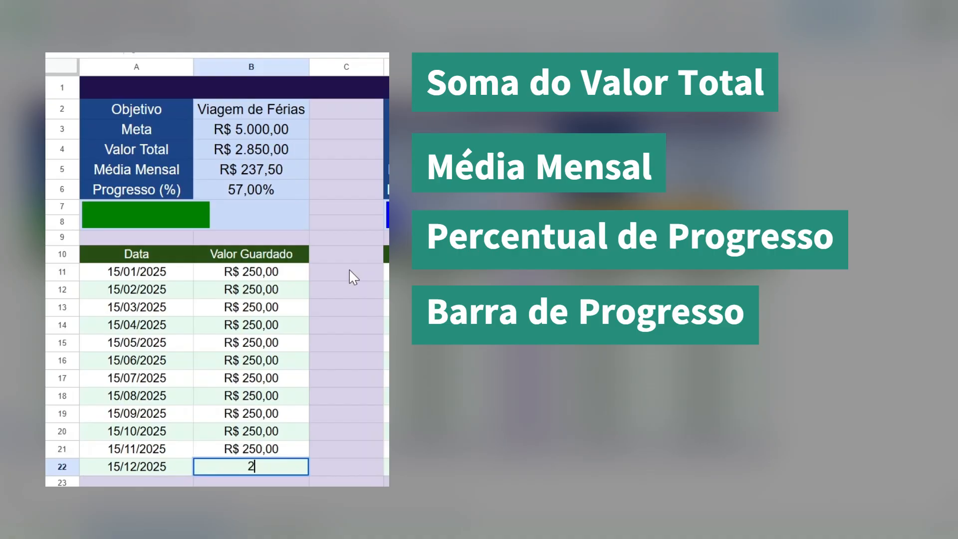
pyautogui.write('50')
pyautogui.press('Return')
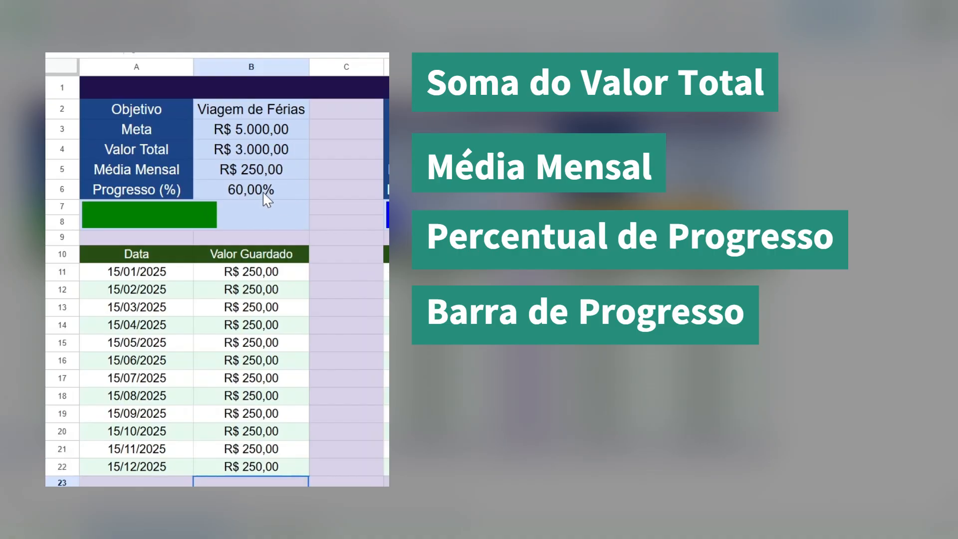
# - Browse the calendar of the first Viagem de Férias date cell to March 2025 and back, and pick 15 January 2025
pyautogui.doubleClick(151, 271)
pyautogui.click(204, 295)
pyautogui.click(204, 295)
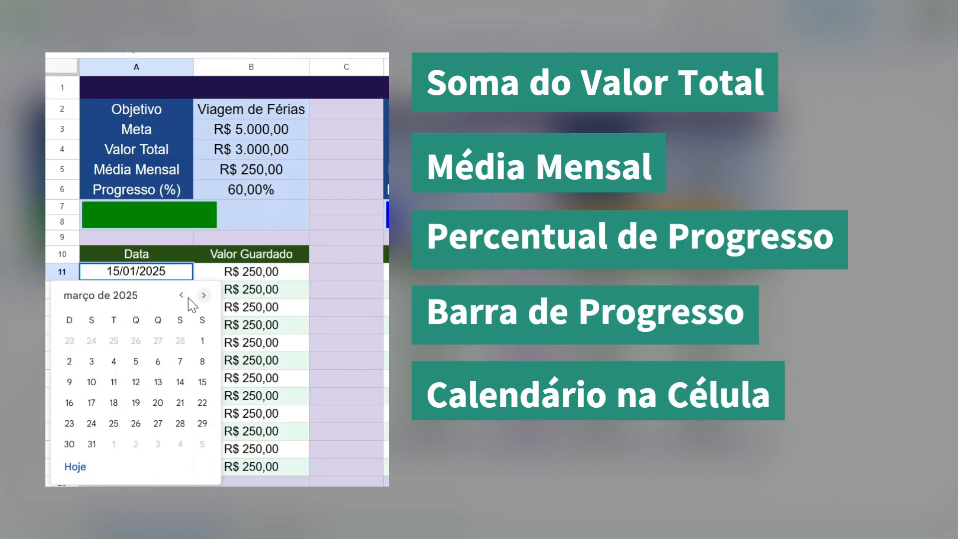
pyautogui.click(181, 295)
pyautogui.click(181, 295)
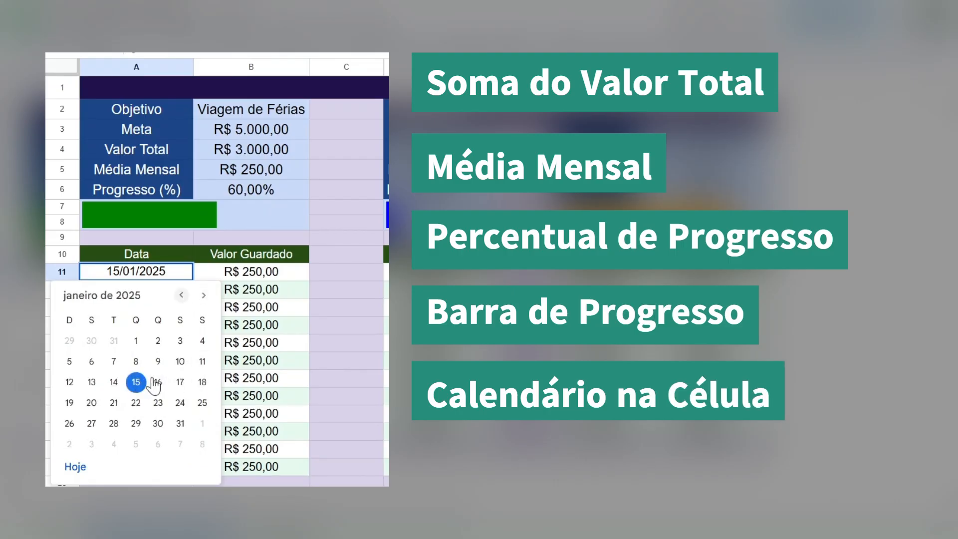
pyautogui.click(136, 382)
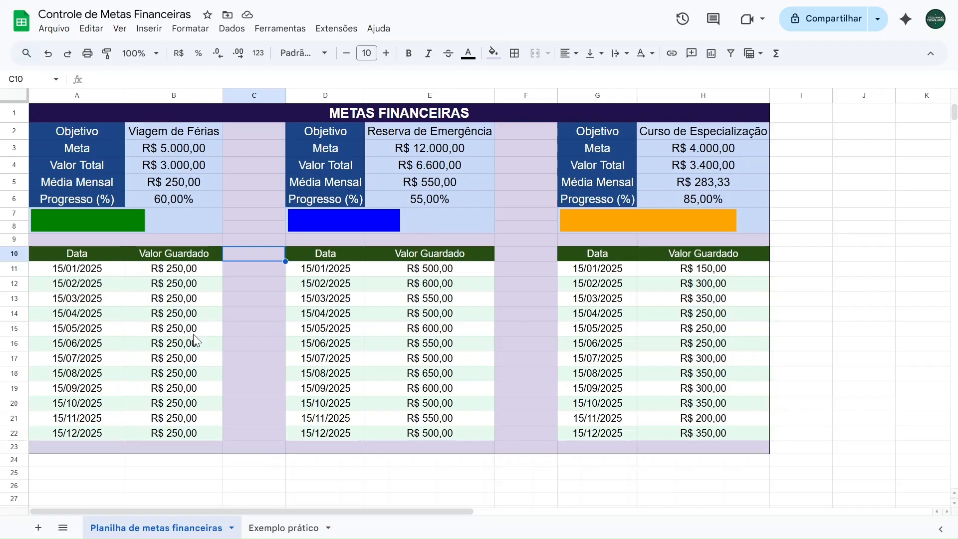
# - Switch to the Exemplo prático sheet
pyautogui.click(196, 272)
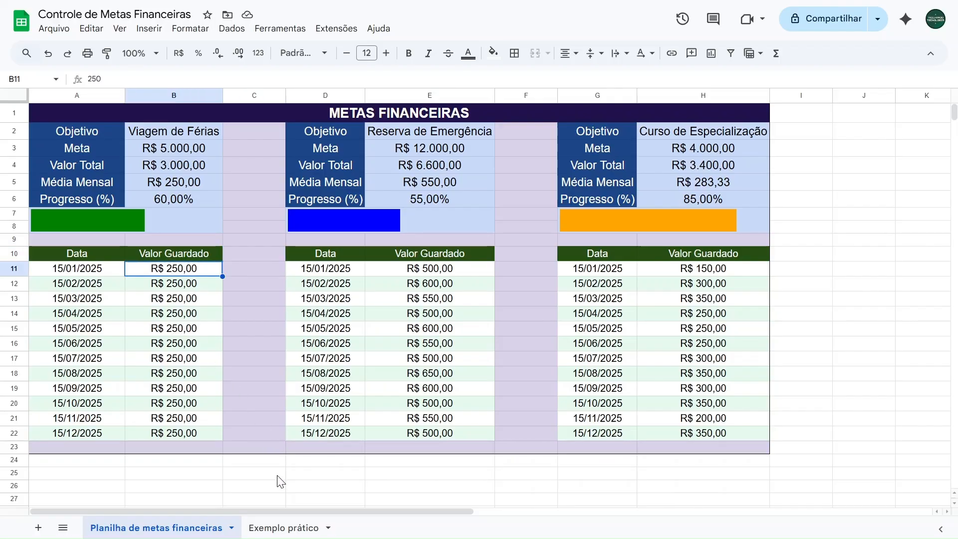
pyautogui.click(274, 527)
pyautogui.click(258, 226)
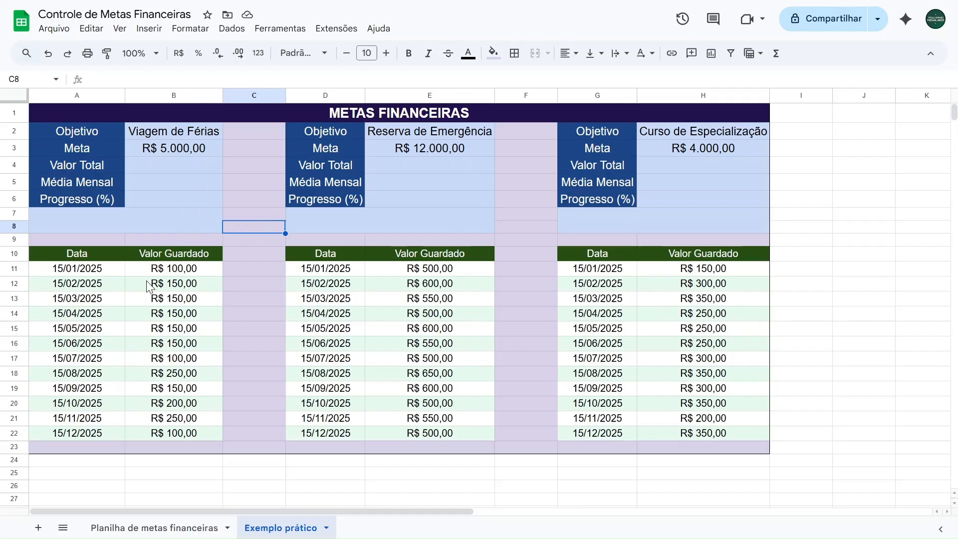
# - View the alternating colours settings for range A11:B22 and close them without making changes
pyautogui.moveTo(100, 272); pyautogui.dragTo(164, 433)
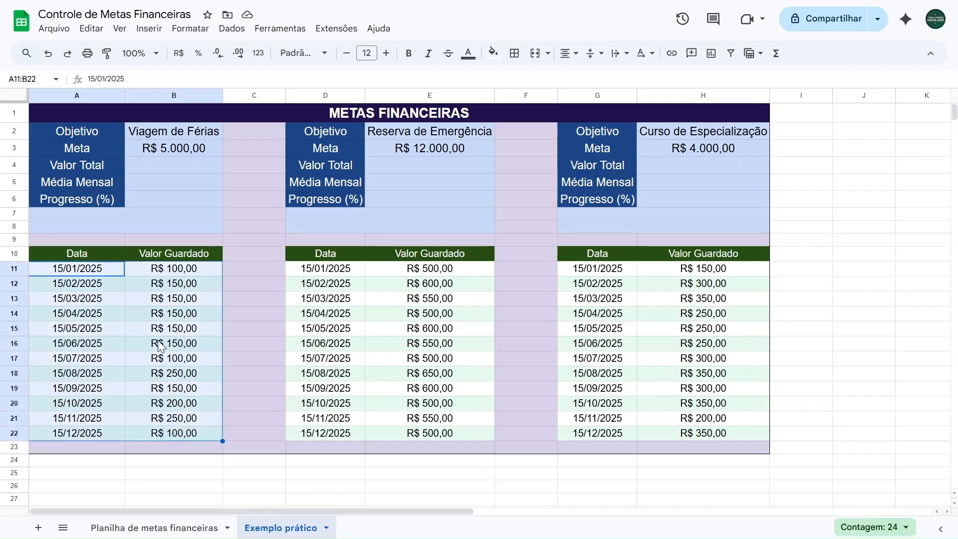
pyautogui.click(191, 29)
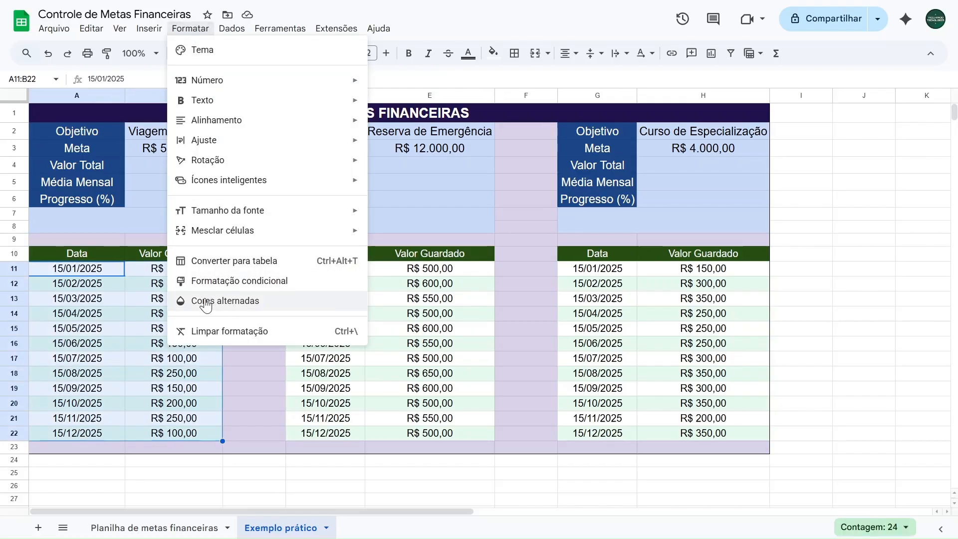
pyautogui.click(206, 301)
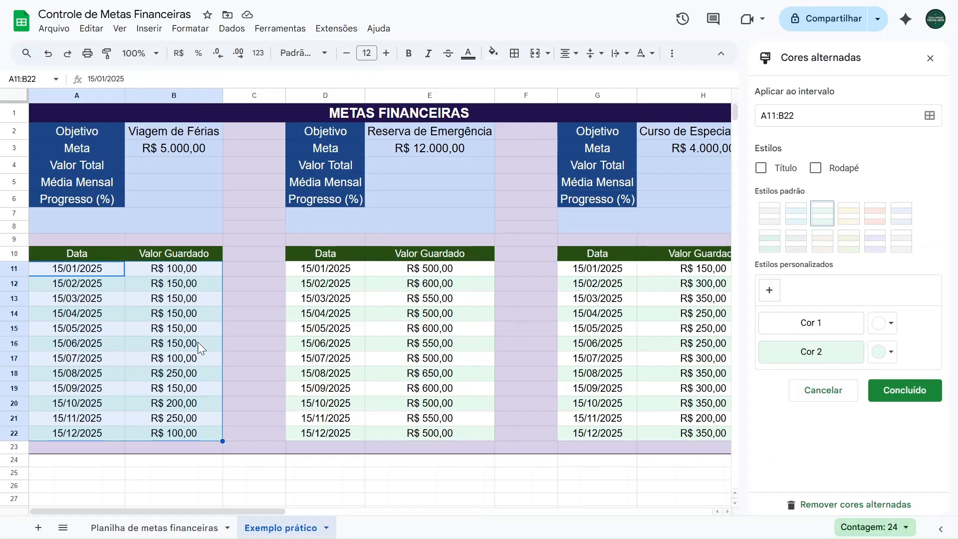
pyautogui.press('Escape')
pyautogui.click(257, 267)
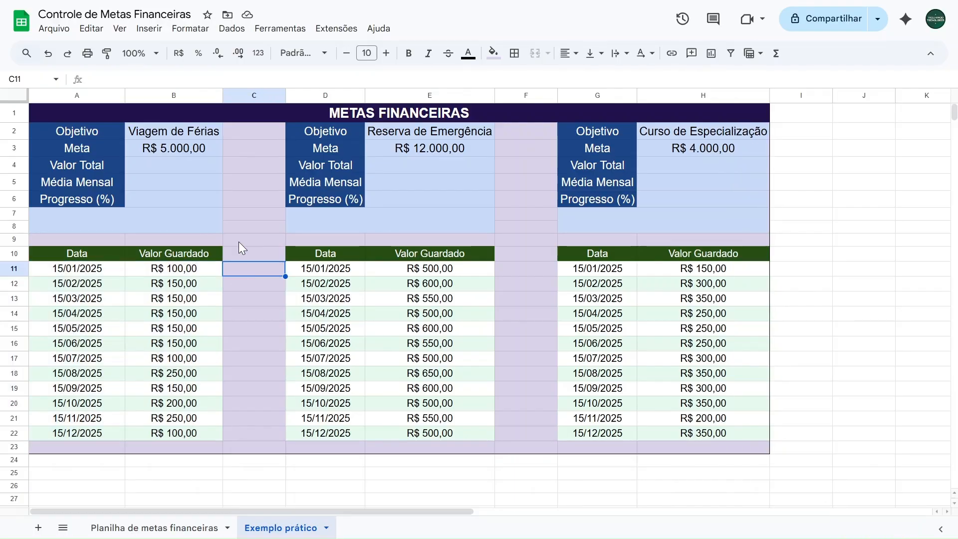
# - Unmerge the METAS FINANCEIRAS title row and the blank A7:B8 block under Progresso (%)
pyautogui.click(91, 131)
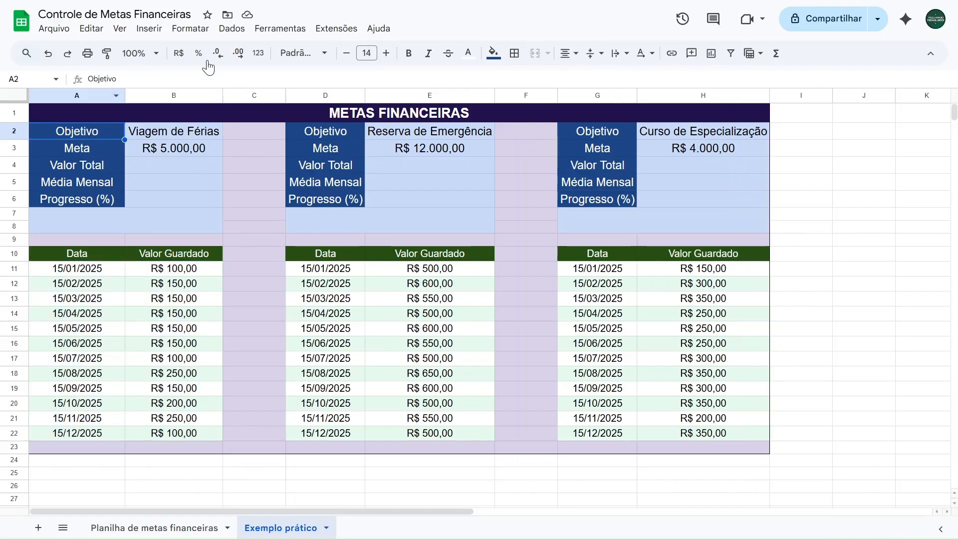
pyautogui.click(415, 112)
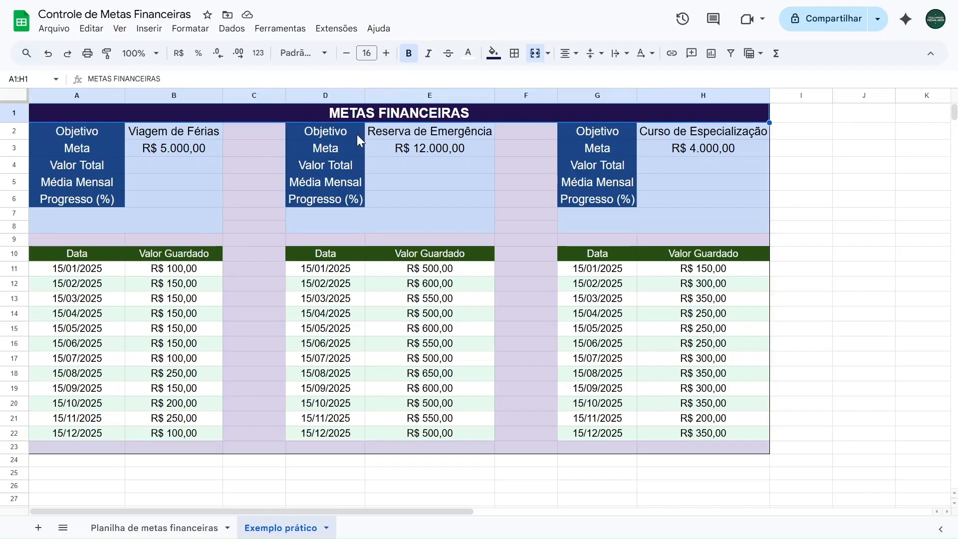
pyautogui.click(535, 53)
pyautogui.click(107, 221)
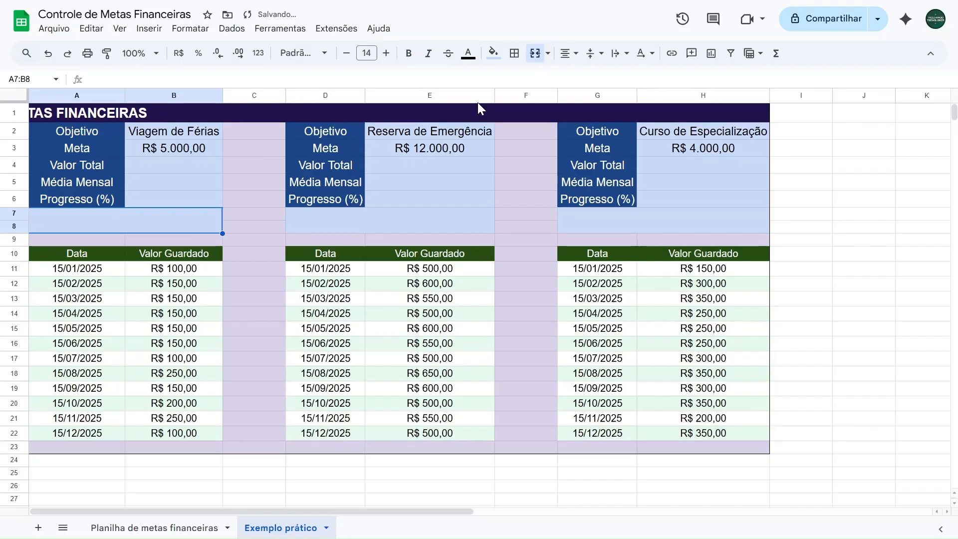
pyautogui.click(533, 59)
# - Merge cells A1:H1 into a single cell for the METAS FINANCEIRAS title
pyautogui.click(99, 115)
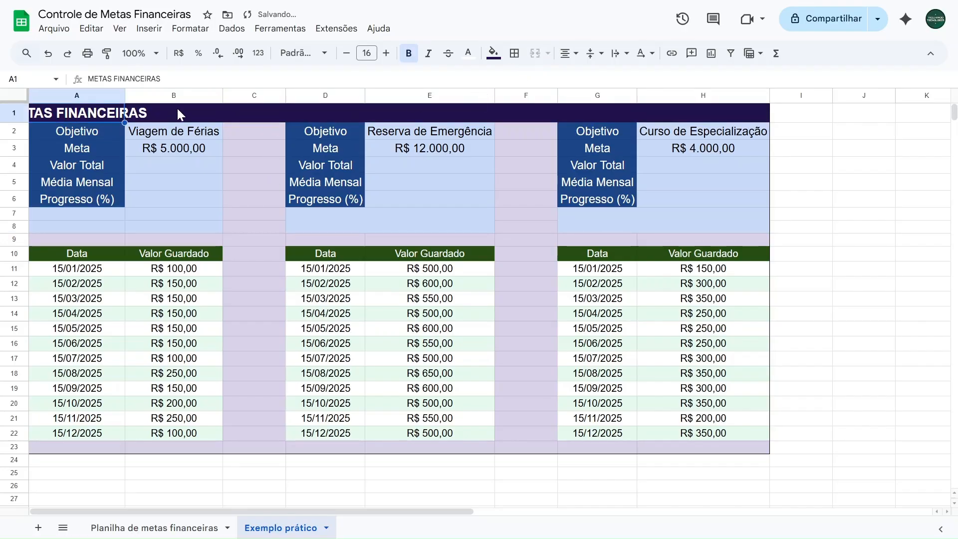
pyautogui.click(275, 106)
pyautogui.click(344, 114)
pyautogui.click(389, 115)
pyautogui.moveTo(85, 115); pyautogui.dragTo(659, 113)
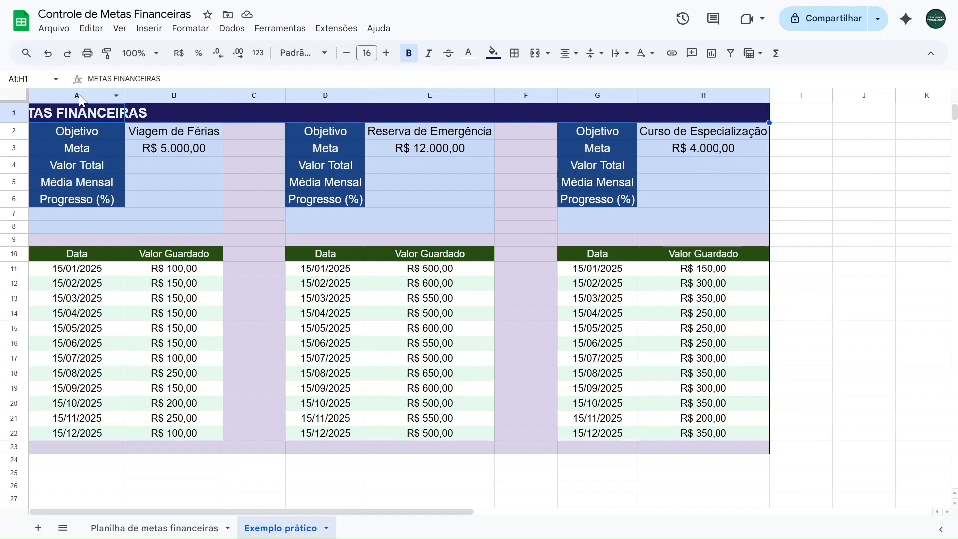
pyautogui.click(535, 54)
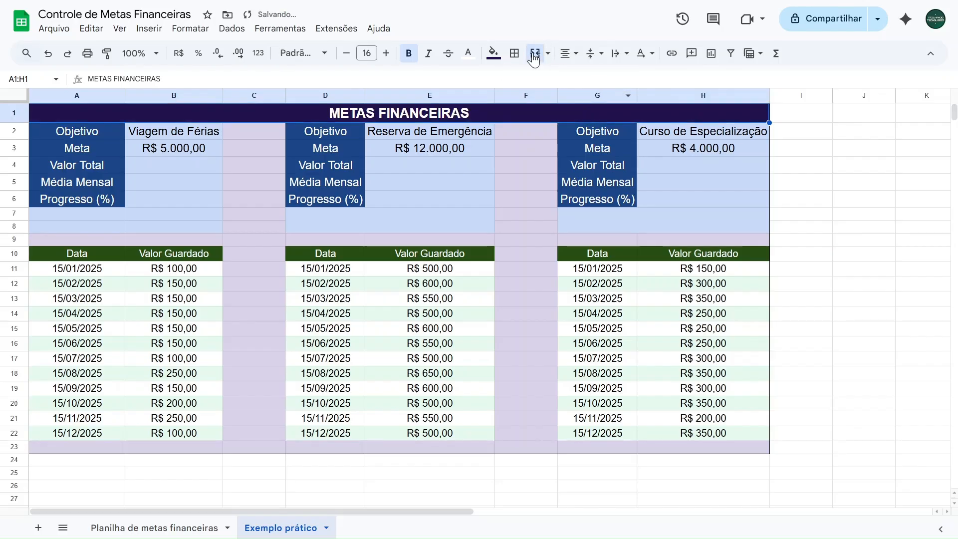
# - Merge the blank cells A7:B8 below the Viagem de Férias summary
pyautogui.moveTo(104, 218); pyautogui.dragTo(157, 226)
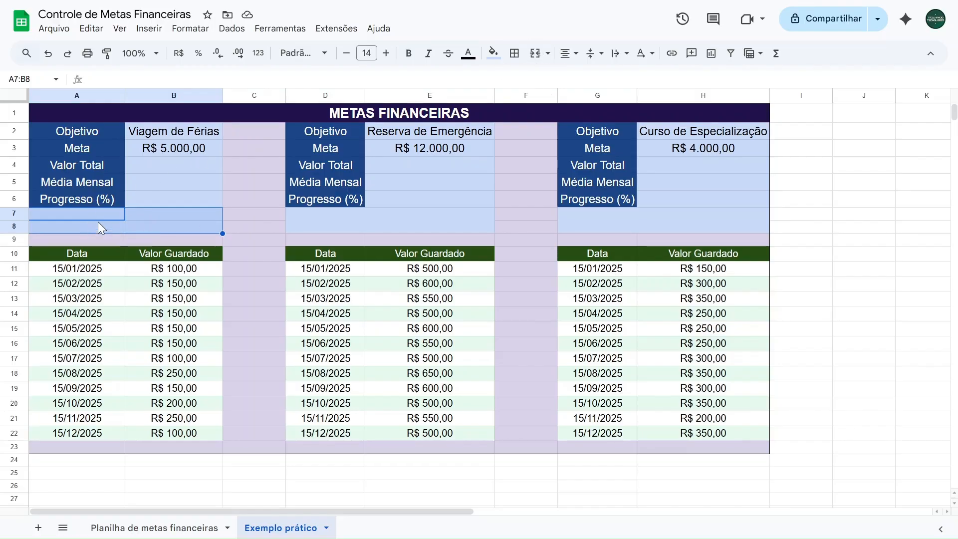
pyautogui.click(535, 53)
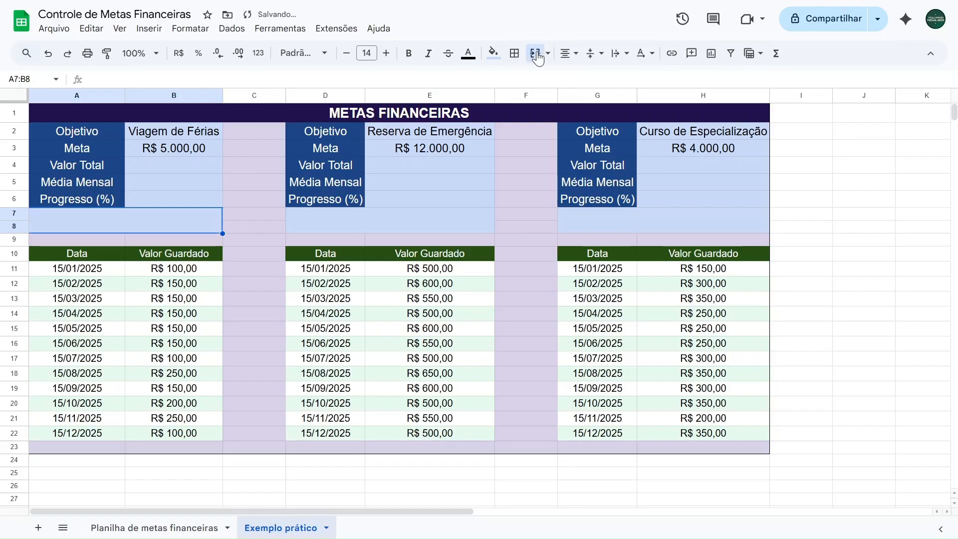
pyautogui.click(257, 154)
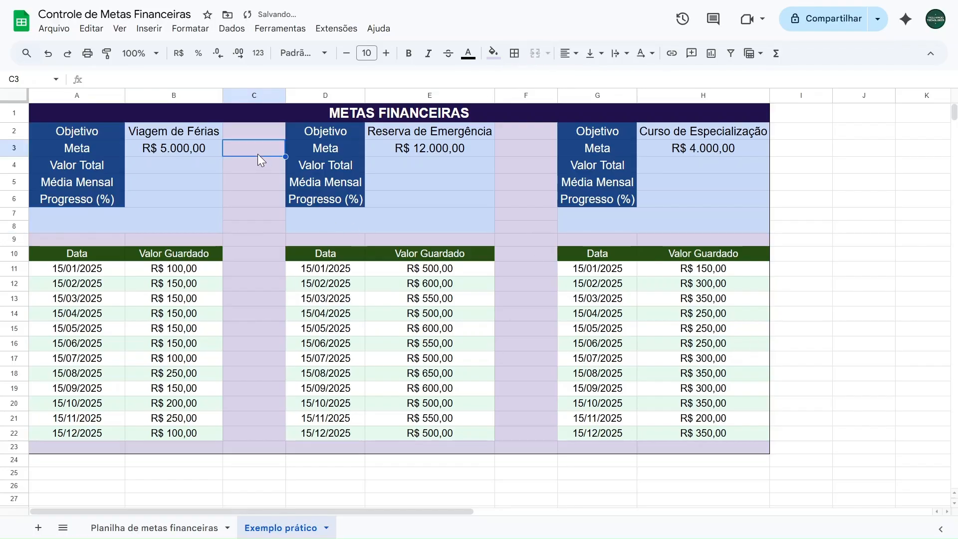
# - Review the blank Valor Total, Média Mensal, Progresso (%) and bar cells of Viagem de Férias and its saved amounts in B11:B22
pyautogui.click(175, 169)
pyautogui.click(146, 189)
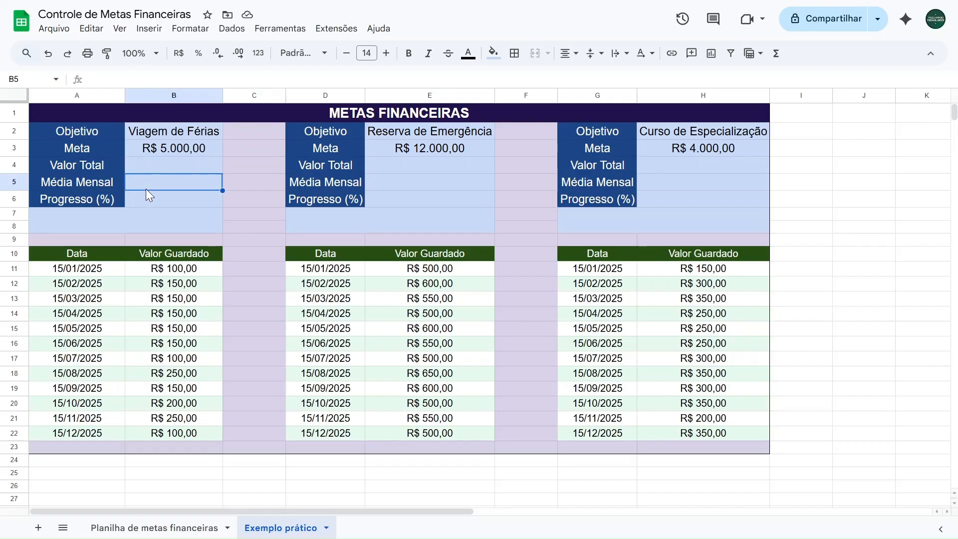
pyautogui.click(144, 199)
pyautogui.click(140, 217)
pyautogui.click(157, 164)
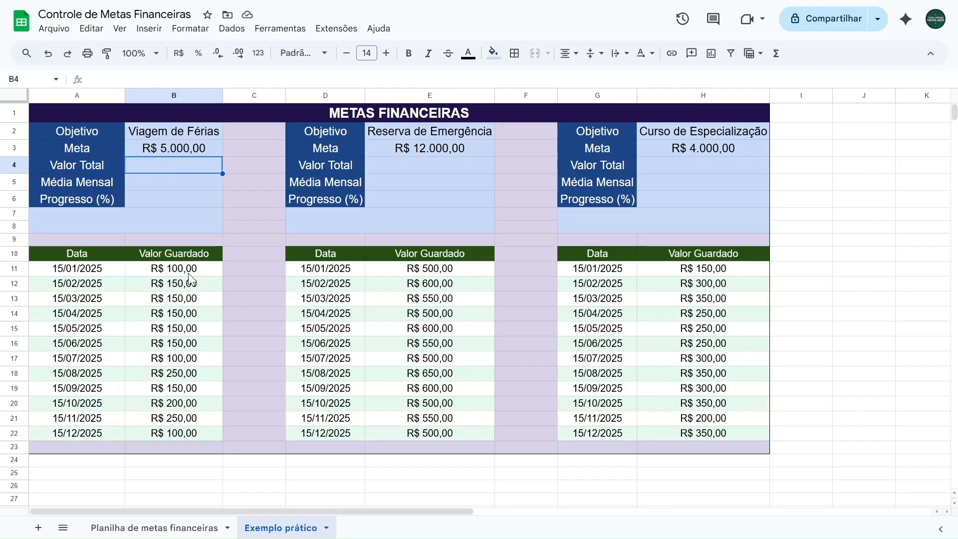
pyautogui.moveTo(189, 272); pyautogui.dragTo(198, 438)
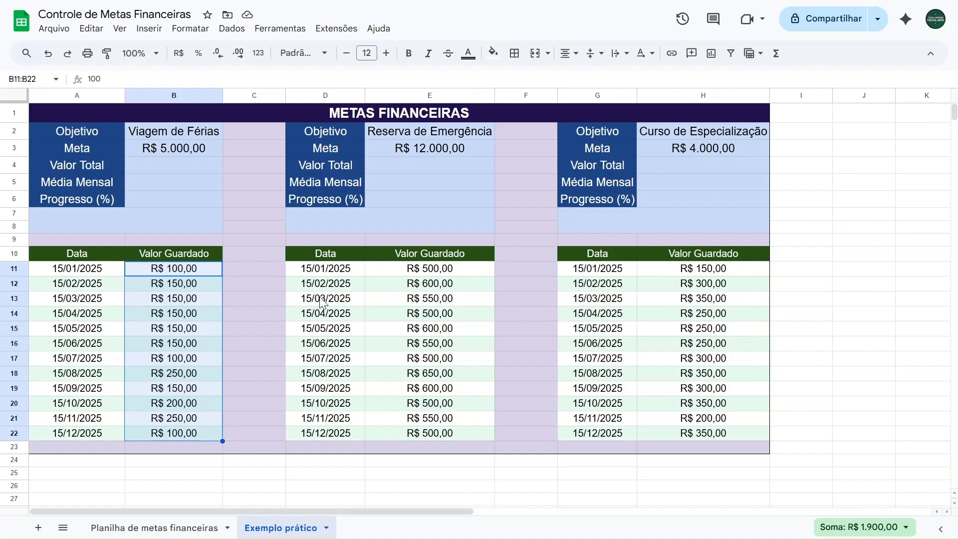
# - Calculate the Valor Total of Viagem de Férias in B4 with =SOMA(B11:B22) and dismiss the autofill suggestion
pyautogui.click(894, 532)
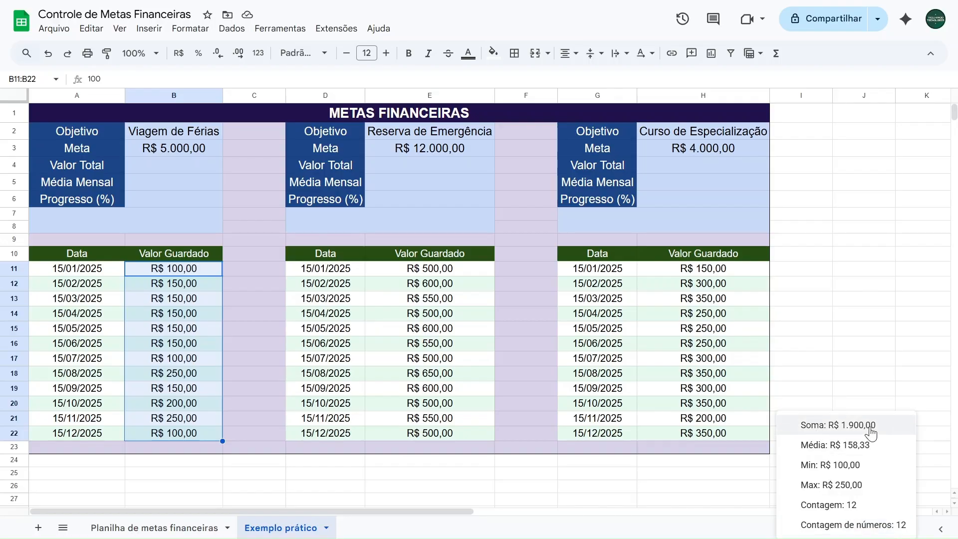
pyautogui.click(165, 168)
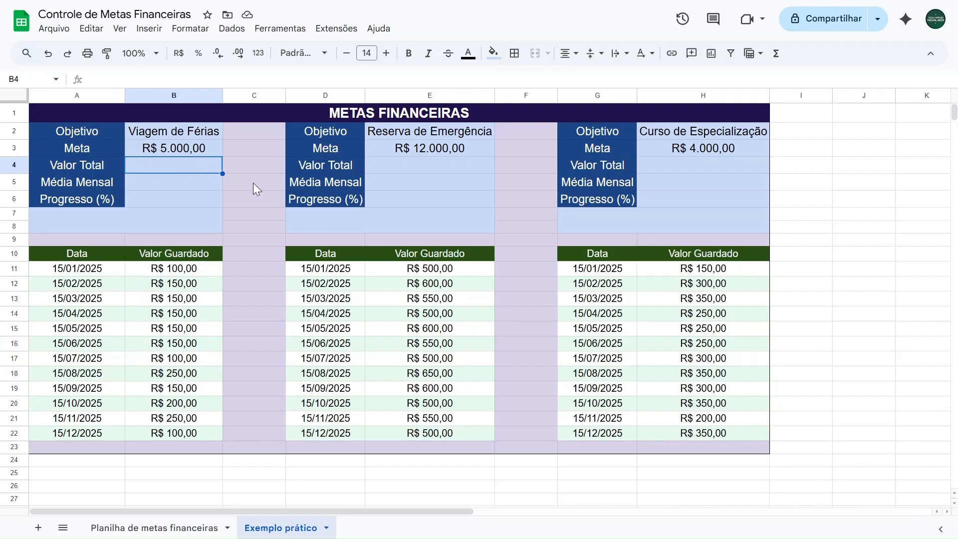
pyautogui.write('=somo')
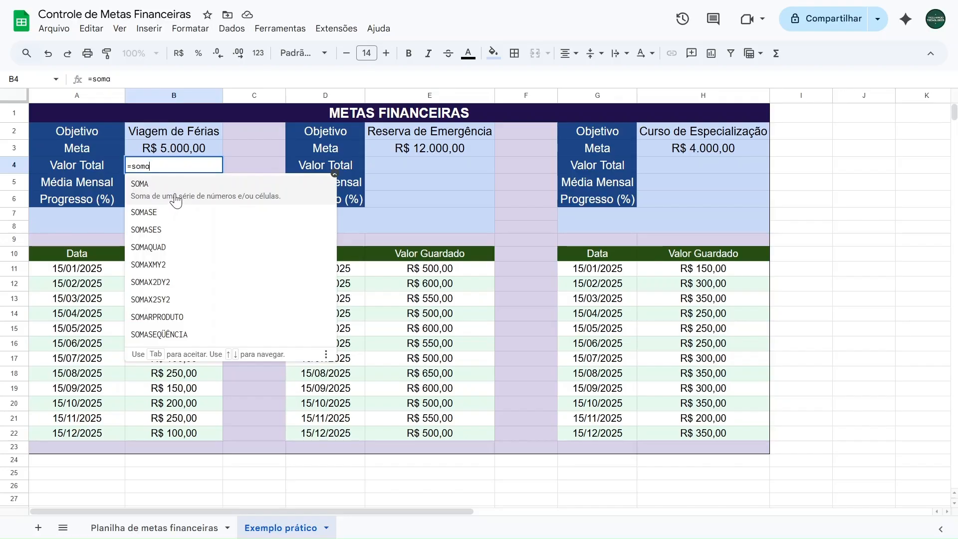
pyautogui.click(176, 199)
pyautogui.moveTo(179, 273); pyautogui.dragTo(177, 434)
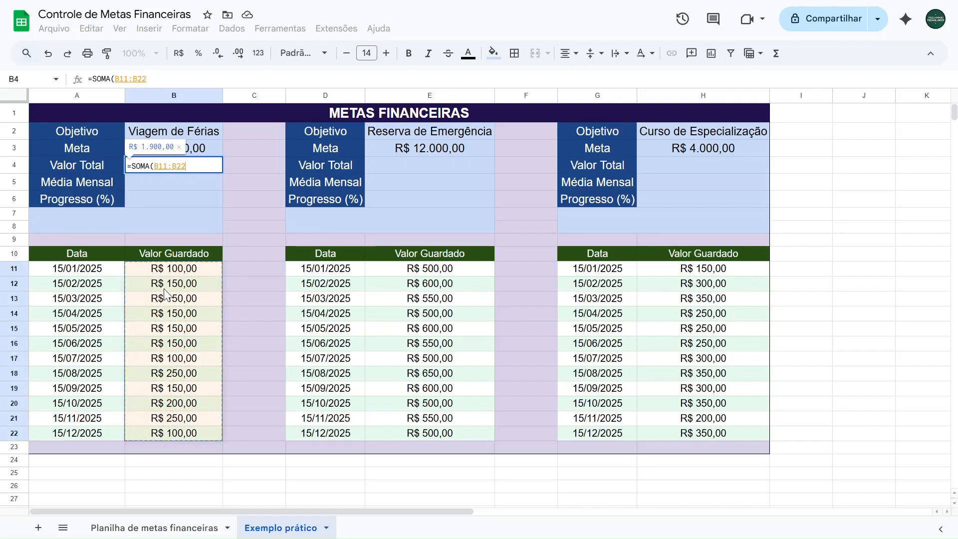
pyautogui.write(')')
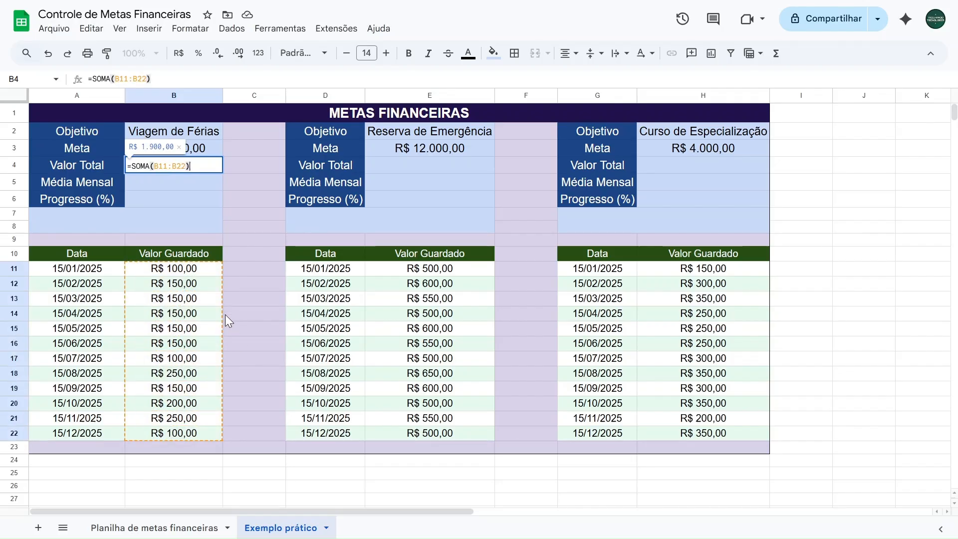
pyautogui.press('Return')
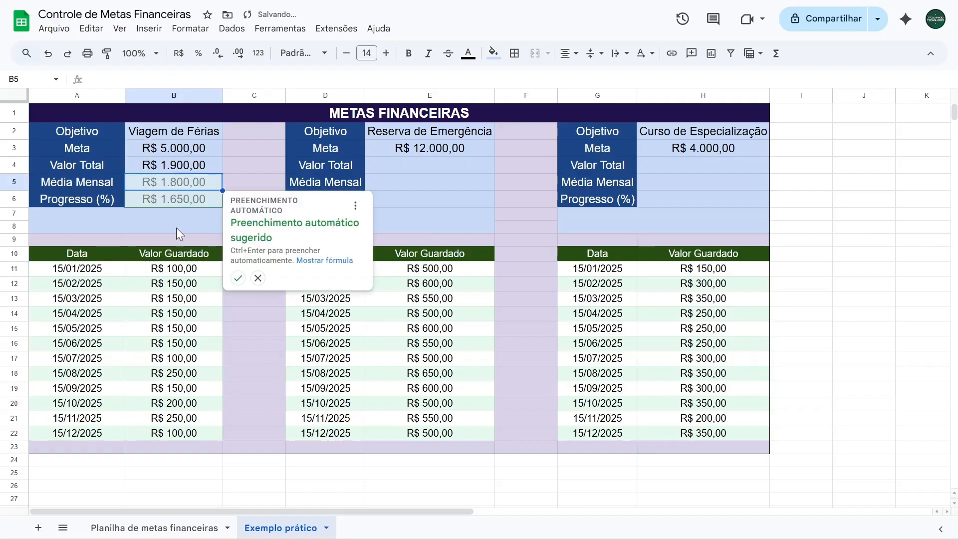
pyautogui.click(258, 336)
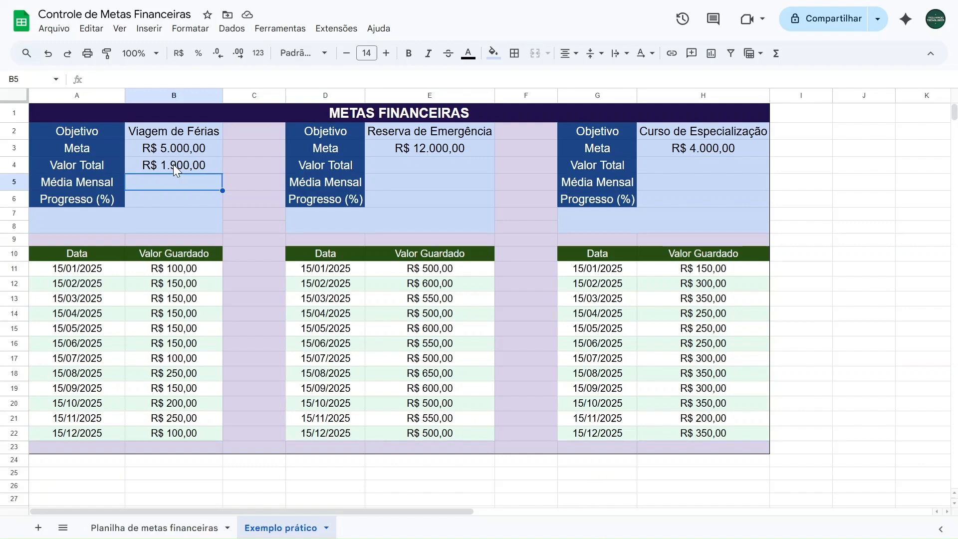
# - Set the Viagem de Férias saved amounts in B11:B16 to 500 each to test the Valor Total formula
pyautogui.click(179, 273)
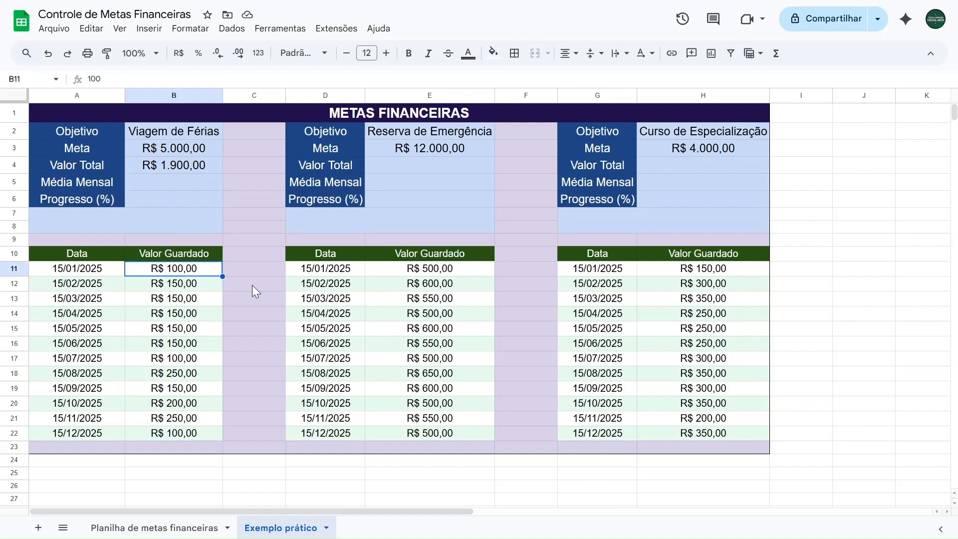
pyautogui.write('500')
pyautogui.press('Return')
pyautogui.write('500')
pyautogui.press('Return')
pyautogui.write('500')
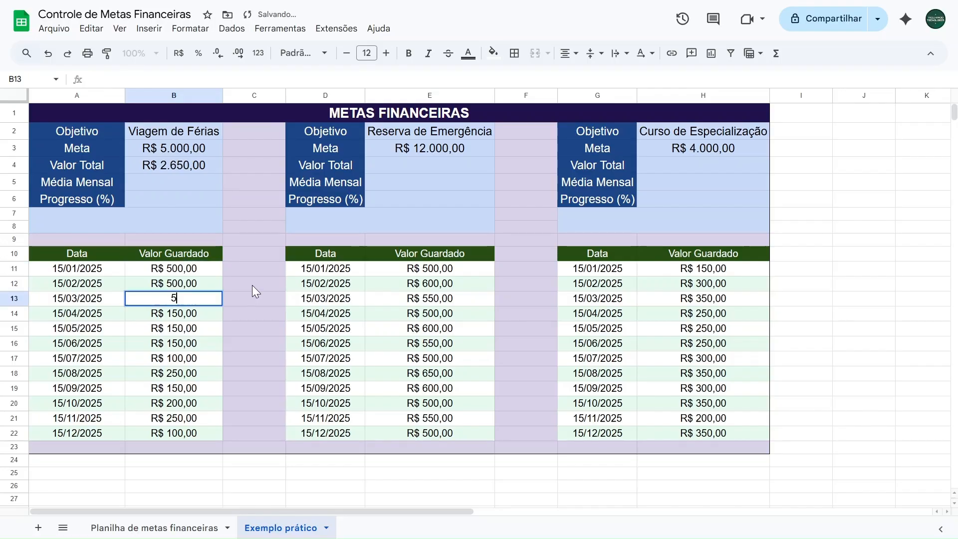
pyautogui.press('Return')
pyautogui.write('500')
pyautogui.press('Return')
pyautogui.write('500')
pyautogui.press('Return')
pyautogui.write('500')
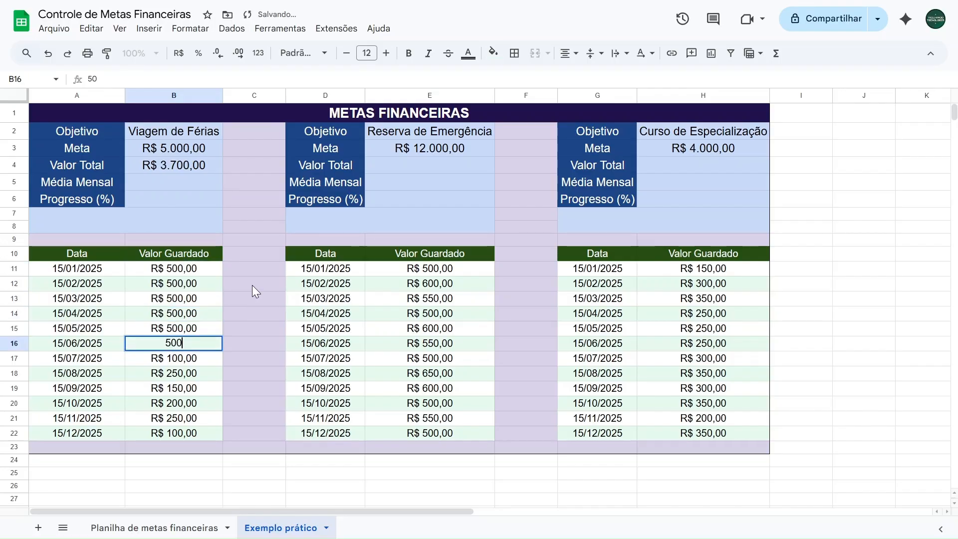
pyautogui.press('Return')
# - Undo the test amounts entered in B11:B16
pyautogui.hotkey('ctrl', 'z')
pyautogui.hotkey('ctrl', 'z')
pyautogui.hotkey('ctrl', 'z')
pyautogui.hotkey('ctrl', 'z')
pyautogui.hotkey('ctrl', 'z')
pyautogui.hotkey('ctrl', 'z')
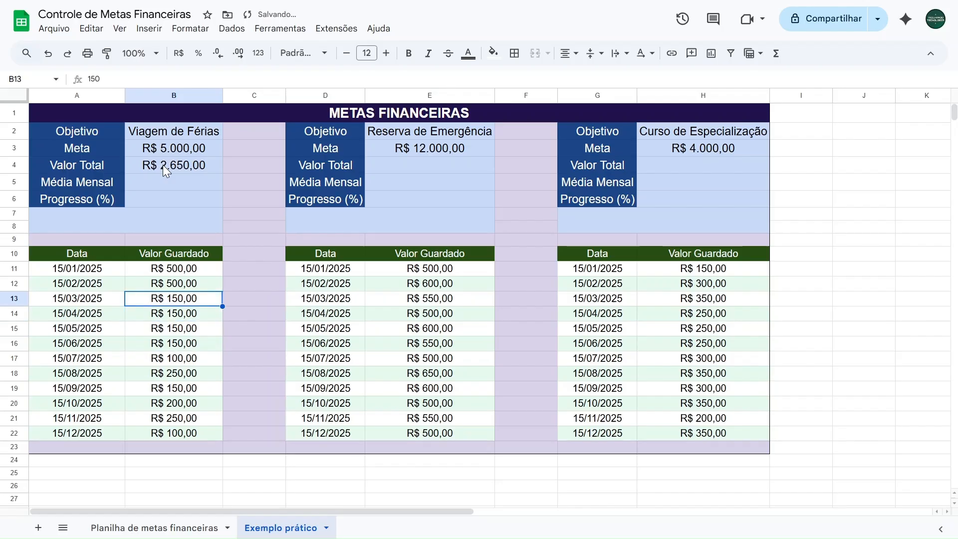
# - Calculate the Média Mensal of Viagem de Férias in B5 with =MÉDIA(B11:B22)
pyautogui.click(165, 180)
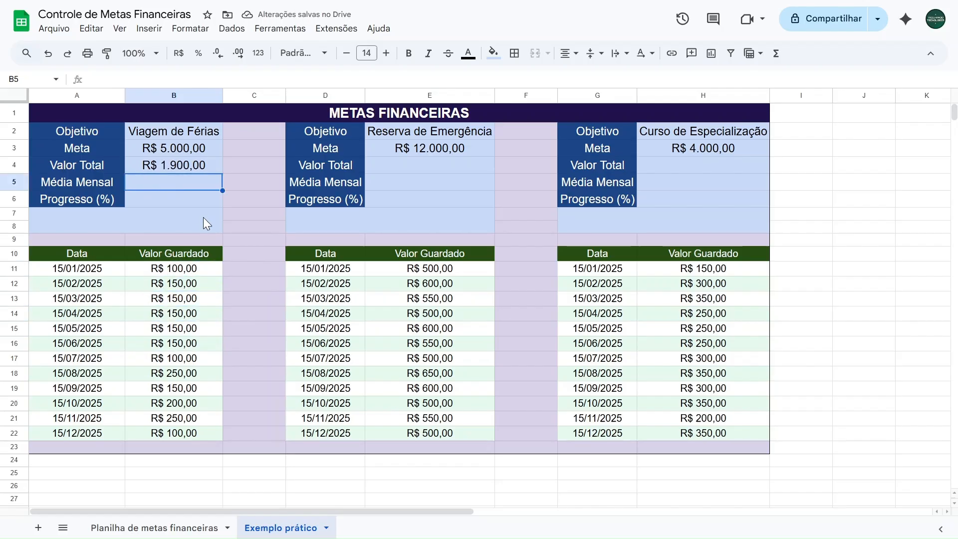
pyautogui.write('=média')
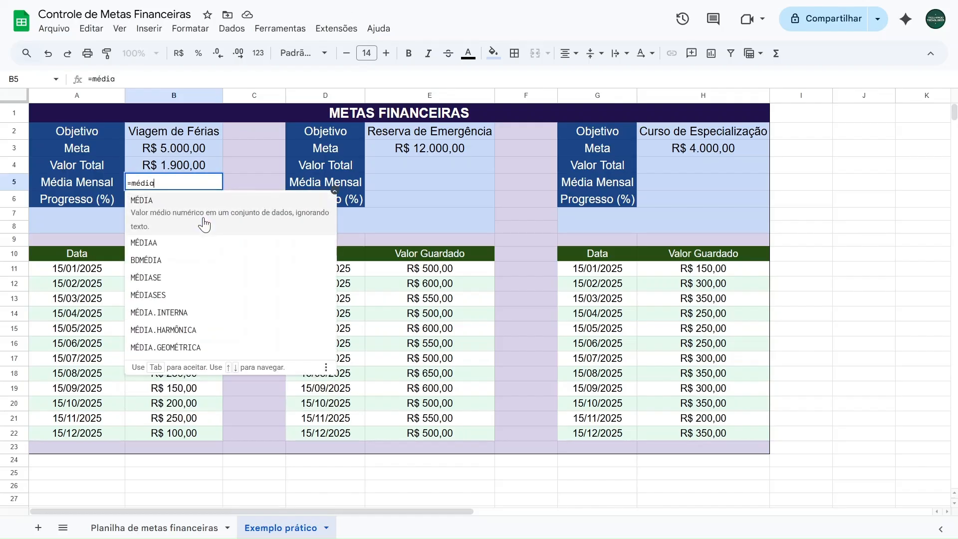
pyautogui.click(169, 222)
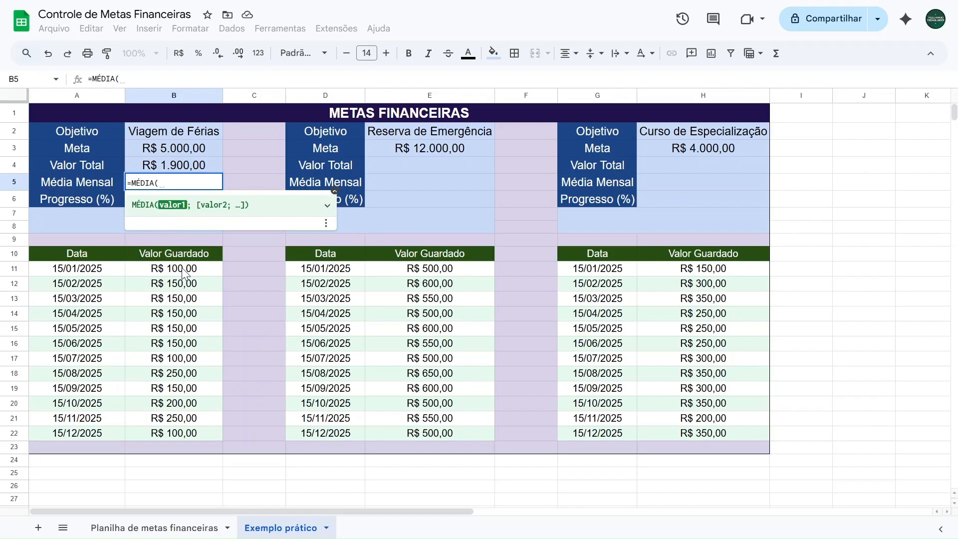
pyautogui.moveTo(183, 268); pyautogui.dragTo(178, 434)
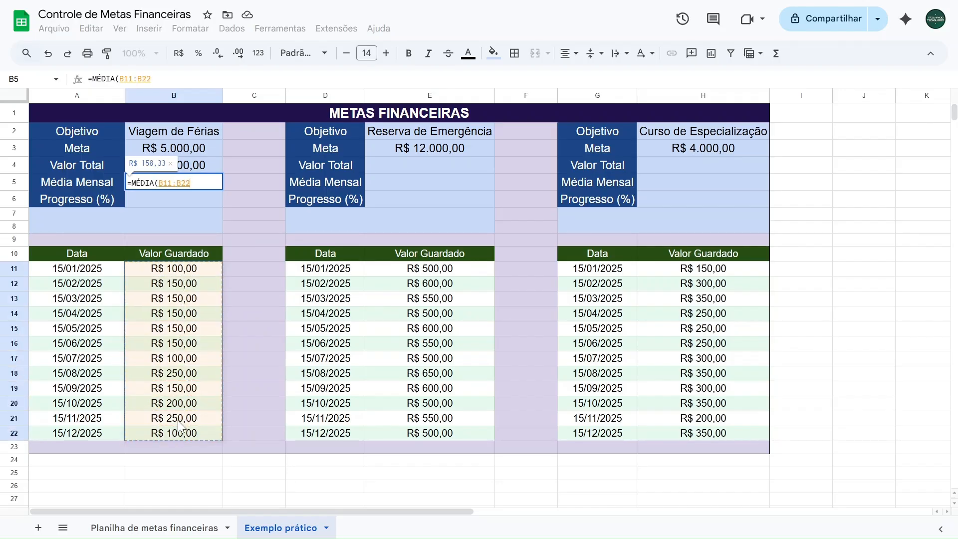
pyautogui.write(')')
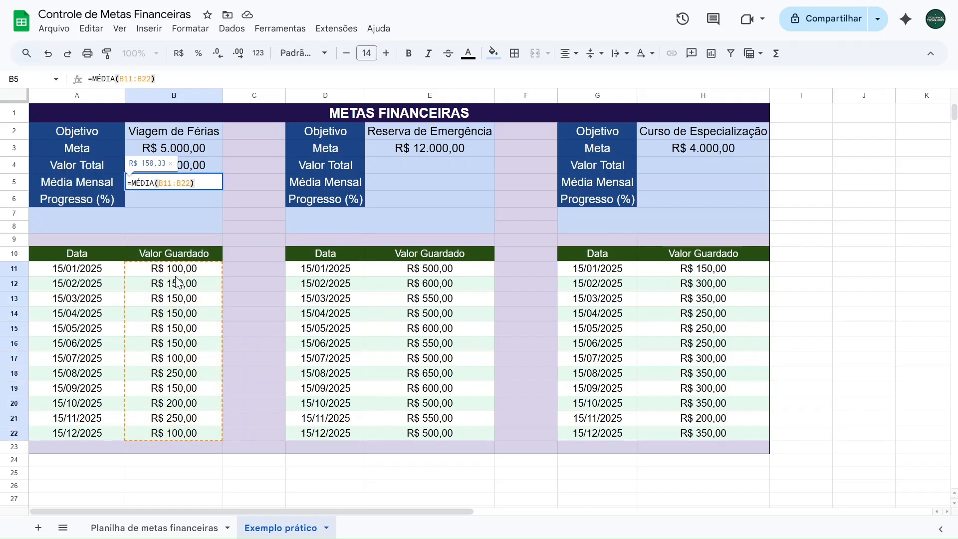
pyautogui.press('Return')
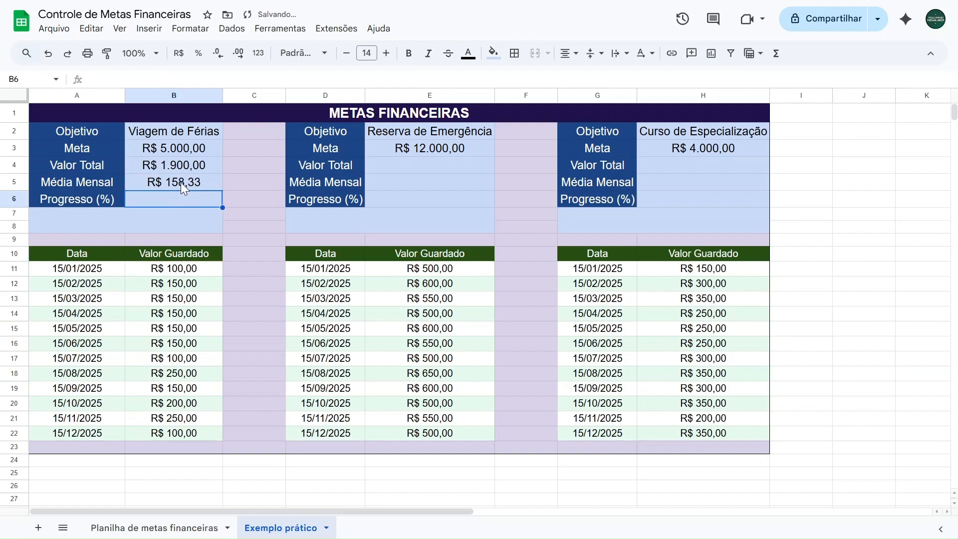
# - Set the Viagem de Férias saved amounts for January to June, B11:B16, to 200 each
pyautogui.click(178, 271)
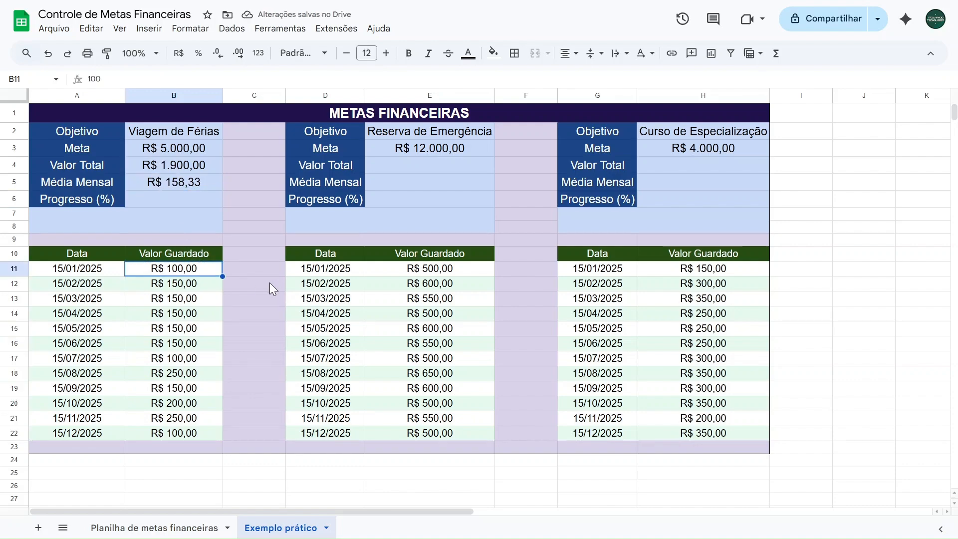
pyautogui.write('200')
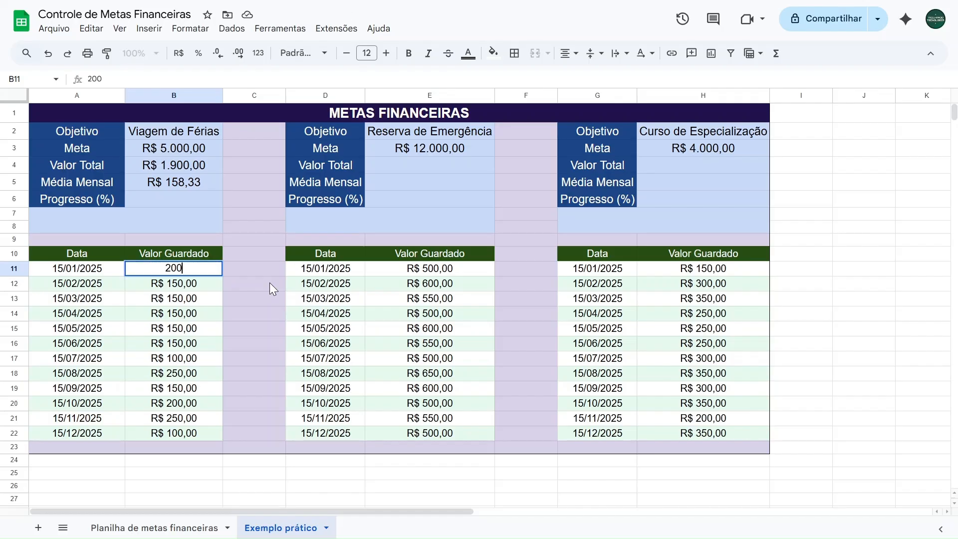
pyautogui.press('Return')
pyautogui.write('200')
pyautogui.press('Return')
pyautogui.write('200')
pyautogui.press('Return')
pyautogui.write('200')
pyautogui.press('Return')
pyautogui.write('200')
pyautogui.press('Return')
pyautogui.write('200')
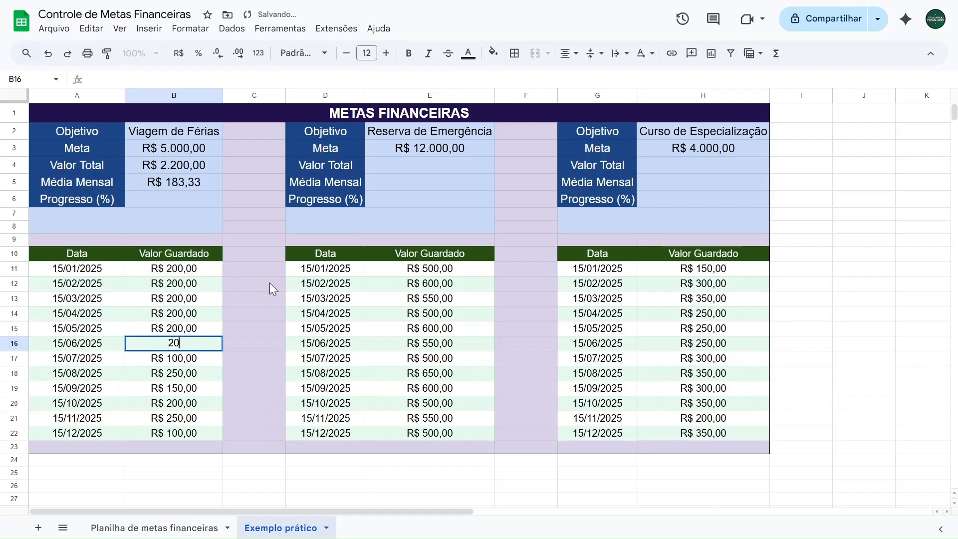
pyautogui.press('Return')
# - Set the Viagem de Férias saved amounts for July to December, B17:B22, to 300 each
pyautogui.write('30')
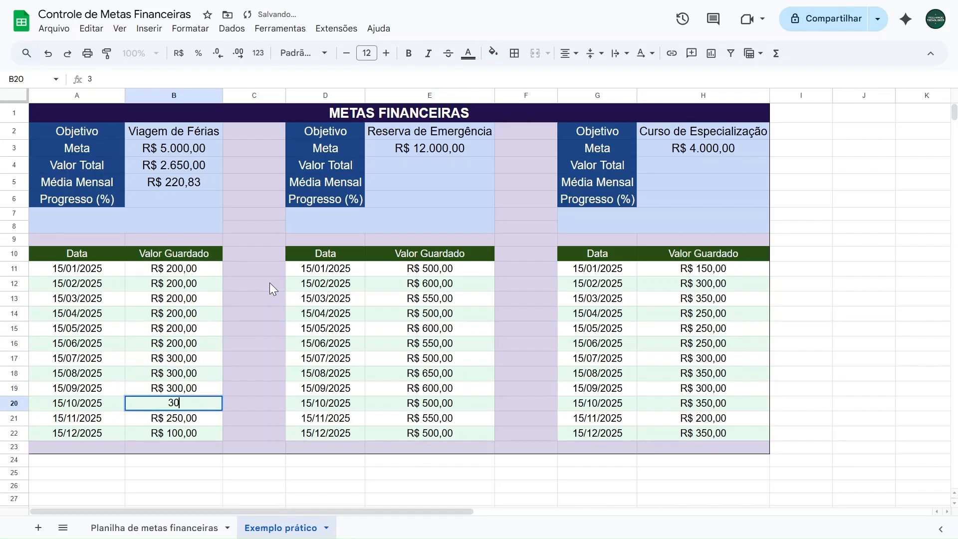
pyautogui.write('0 300 300 300 300 300')
pyautogui.press('Return')
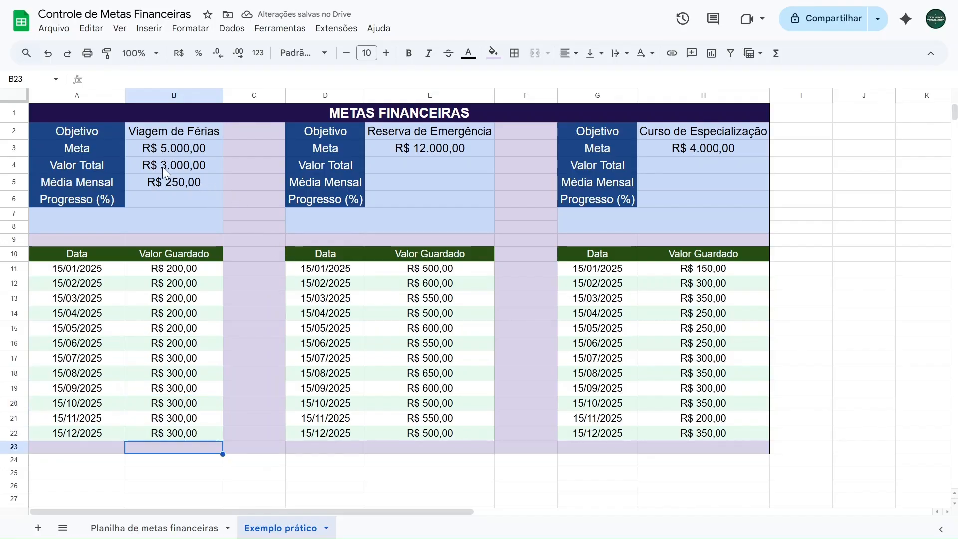
# - Check the sum and average of the saved amounts in B11:B22 against the Viagem de Férias summary
pyautogui.moveTo(194, 269); pyautogui.dragTo(184, 436)
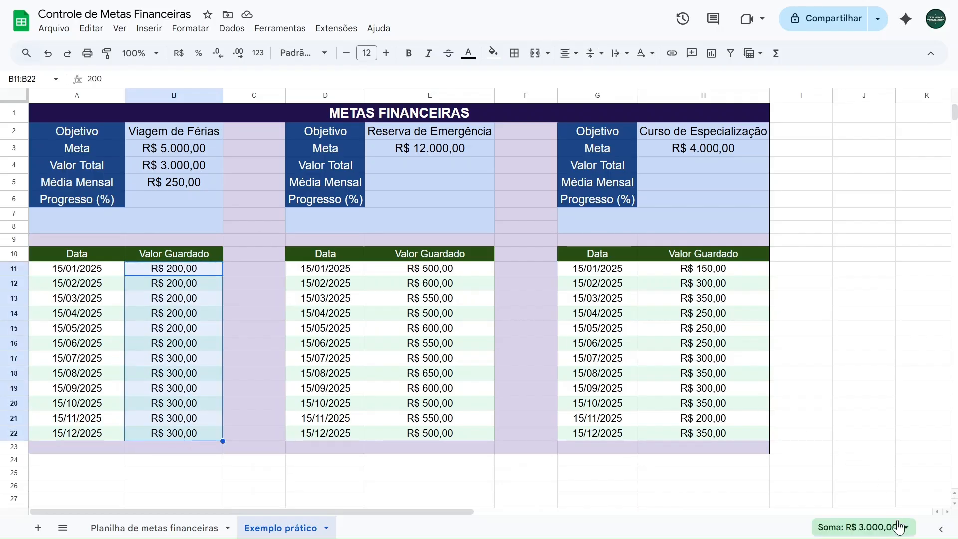
pyautogui.click(899, 527)
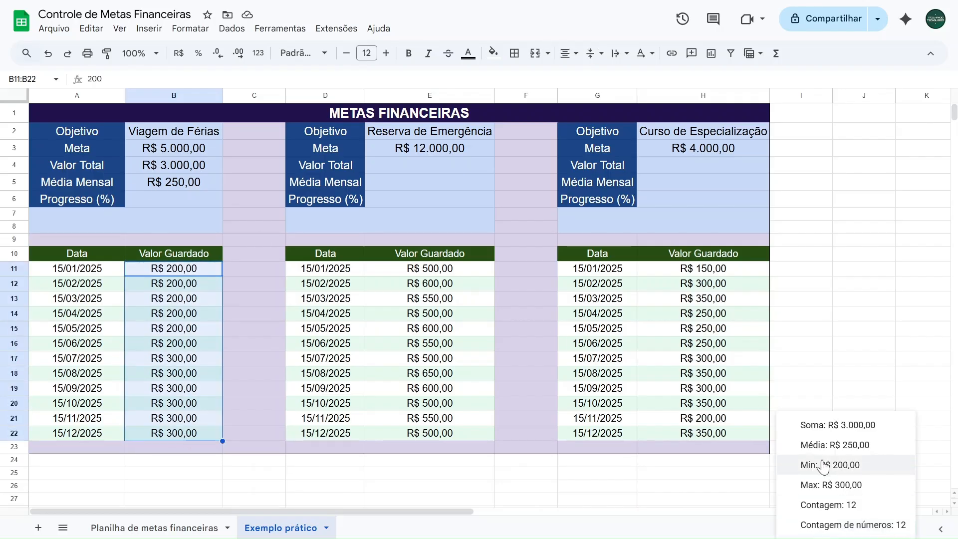
pyautogui.click(256, 286)
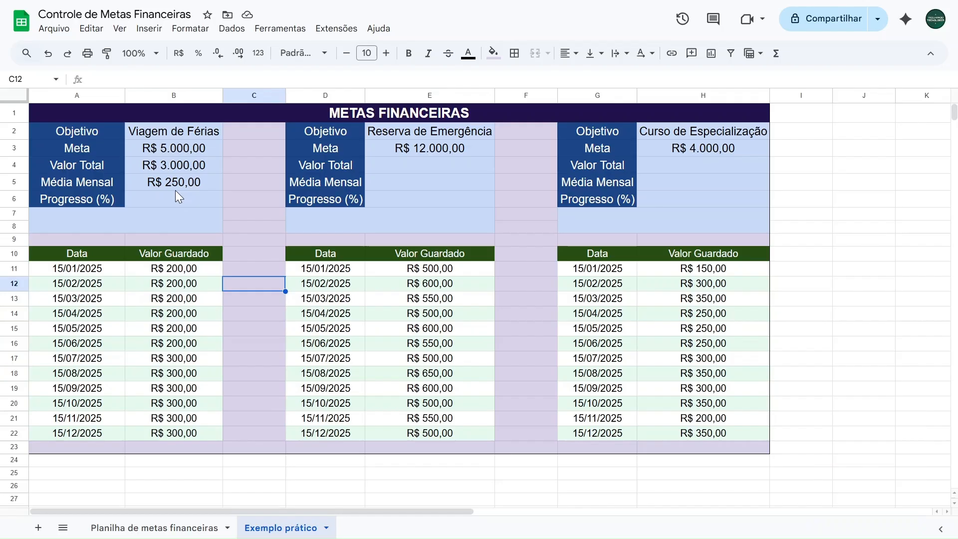
# - Cross-check the monthly average by calculating =250*12 in the blank cell I6, and remove that calculation
pyautogui.click(790, 199)
pyautogui.write('=250*12')
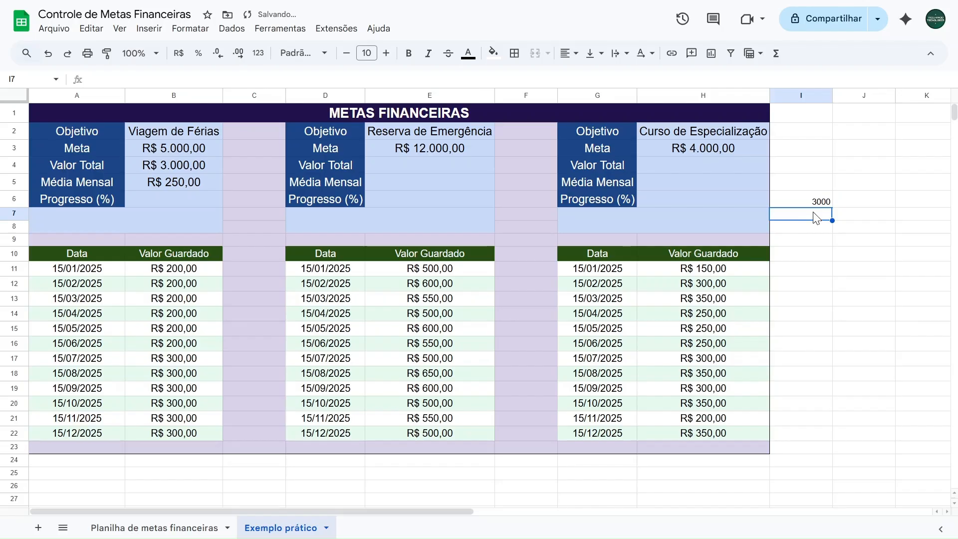
pyautogui.press('Return')
pyautogui.click(205, 269)
pyautogui.click(149, 198)
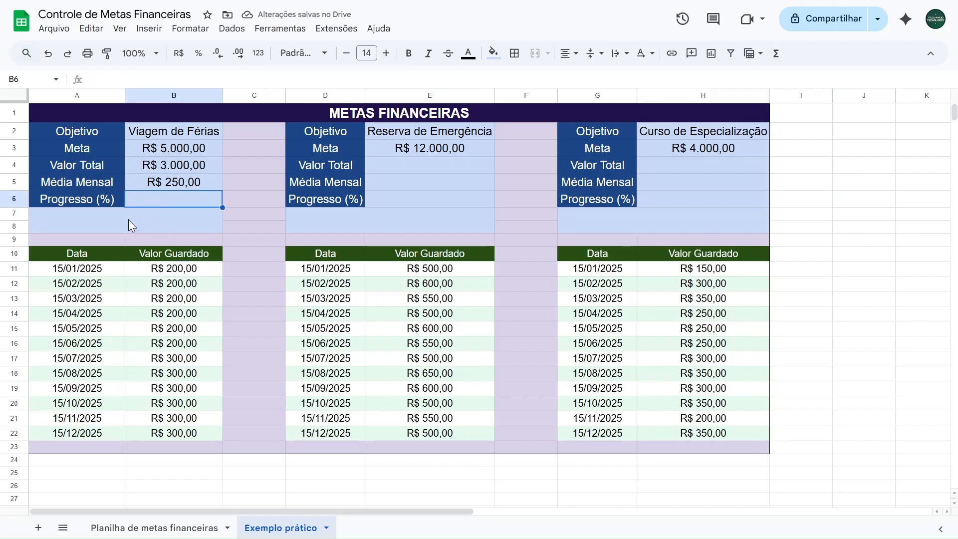
# - Open the date picker of A11 and browse two months forward and back
pyautogui.click(75, 283)
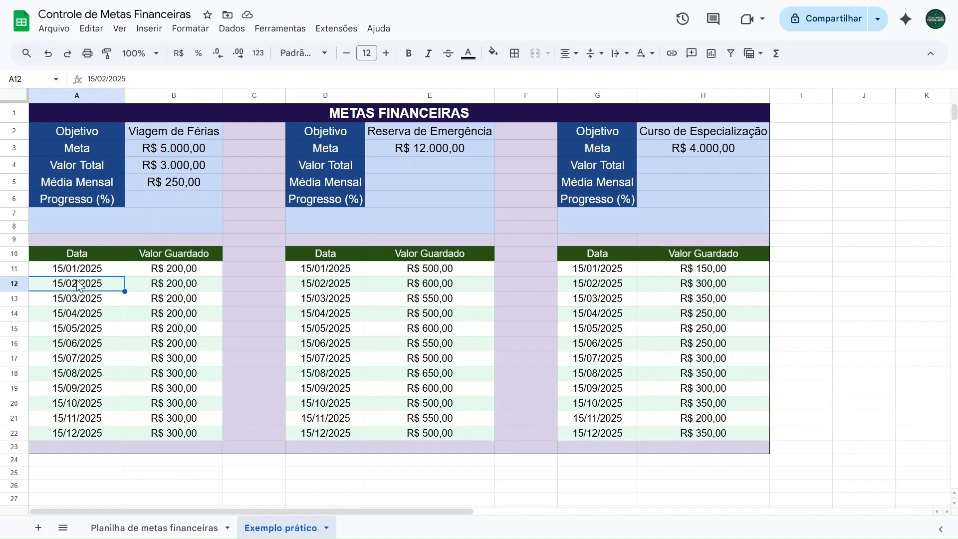
pyautogui.doubleClick(77, 268)
pyautogui.click(134, 288)
pyautogui.click(134, 289)
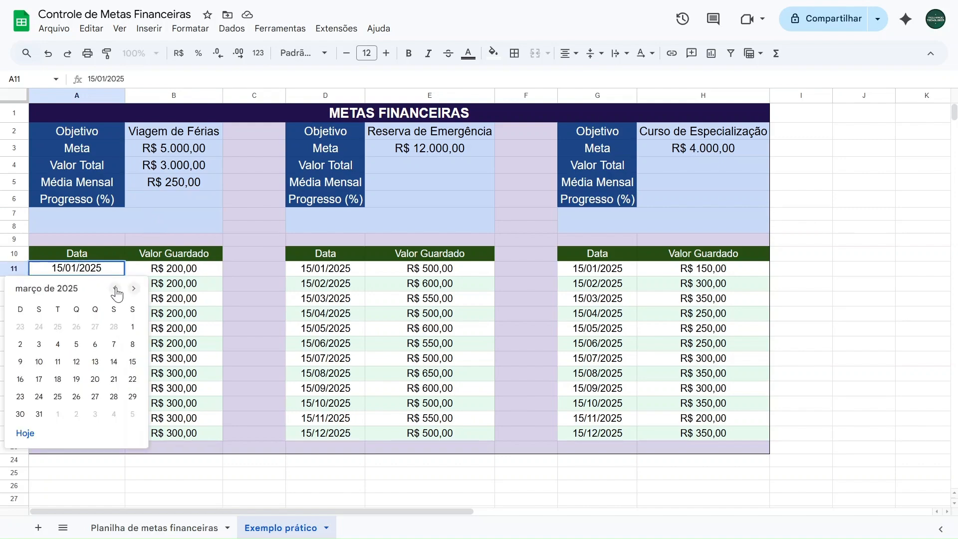
pyautogui.click(115, 289)
pyautogui.click(115, 288)
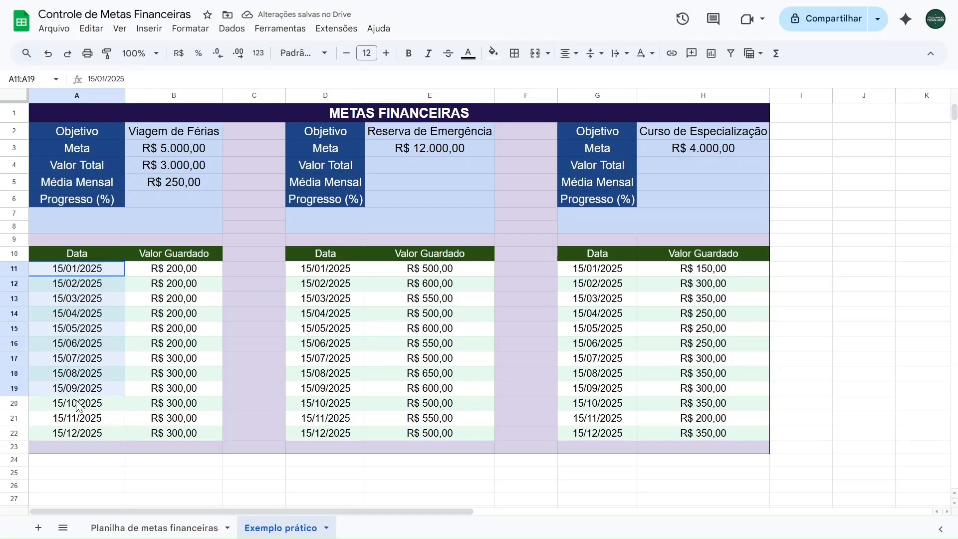
# - Clear the dates from all three Data columns, A11:A22, D11:D22 and G11:G22
pyautogui.moveTo(77, 405); pyautogui.dragTo(79, 434)
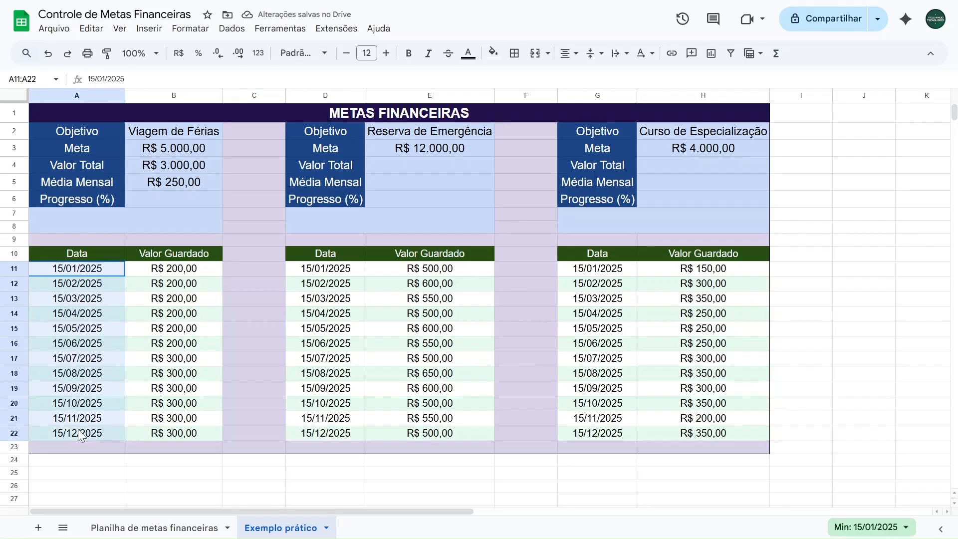
pyautogui.press('Delete')
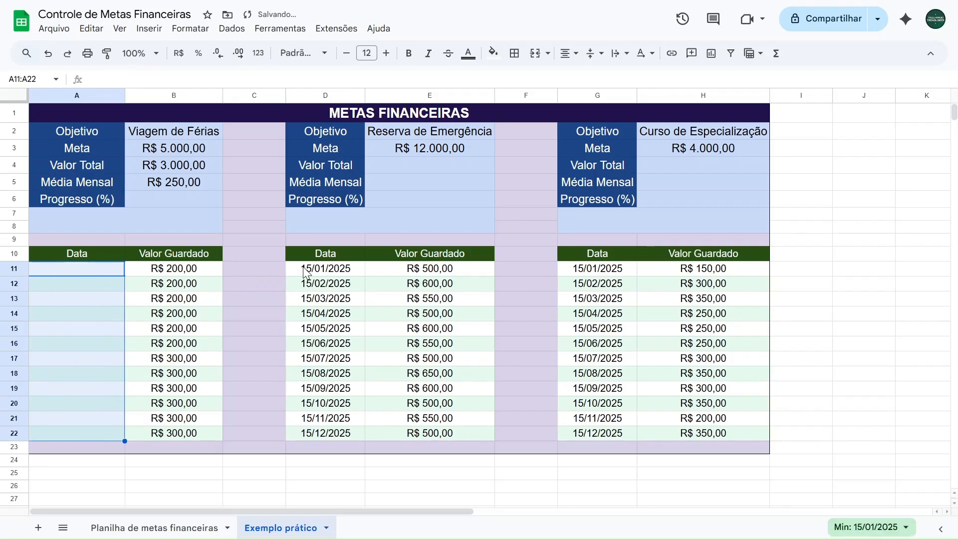
pyautogui.moveTo(325, 269); pyautogui.dragTo(319, 434)
pyautogui.press('Delete')
pyautogui.moveTo(597, 269); pyautogui.dragTo(591, 433)
pyautogui.press('Delete')
# - Delete the existing date validation rule that covers A11:A22, D11:D22 and the G Data column
pyautogui.click(70, 278)
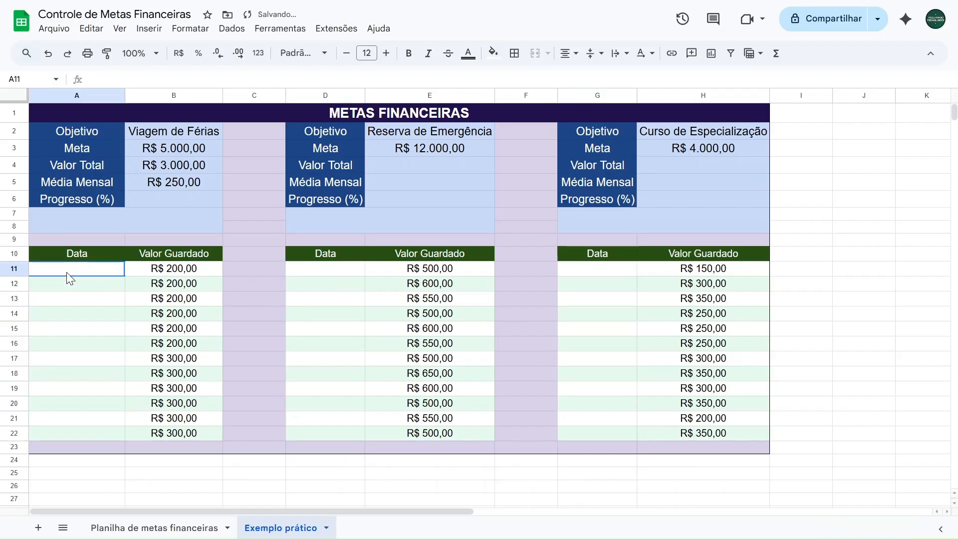
pyautogui.moveTo(70, 278); pyautogui.dragTo(82, 438)
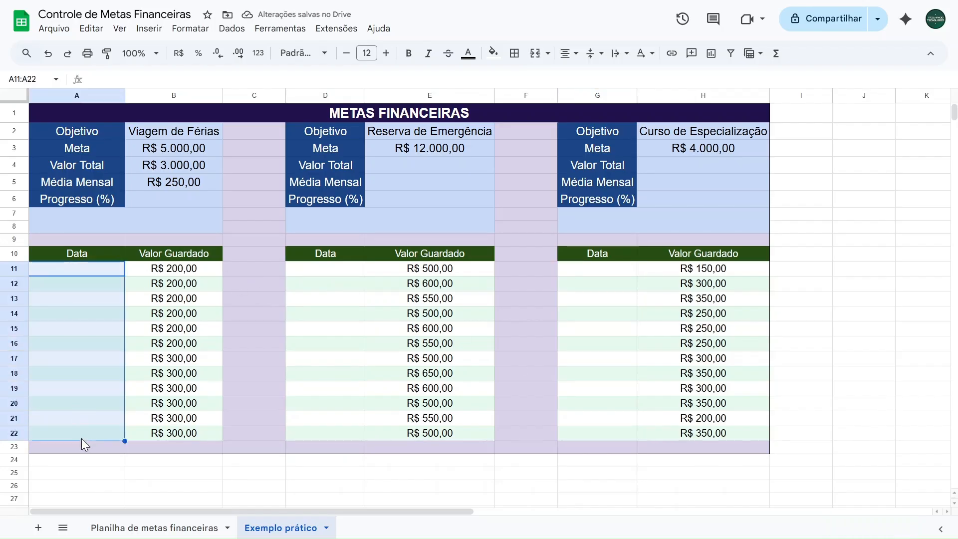
pyautogui.click(241, 37)
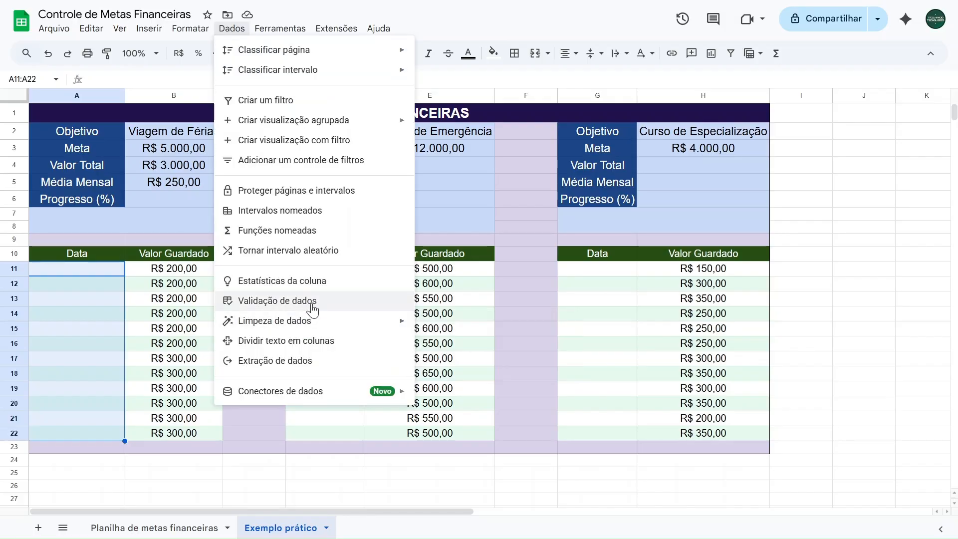
pyautogui.click(276, 301)
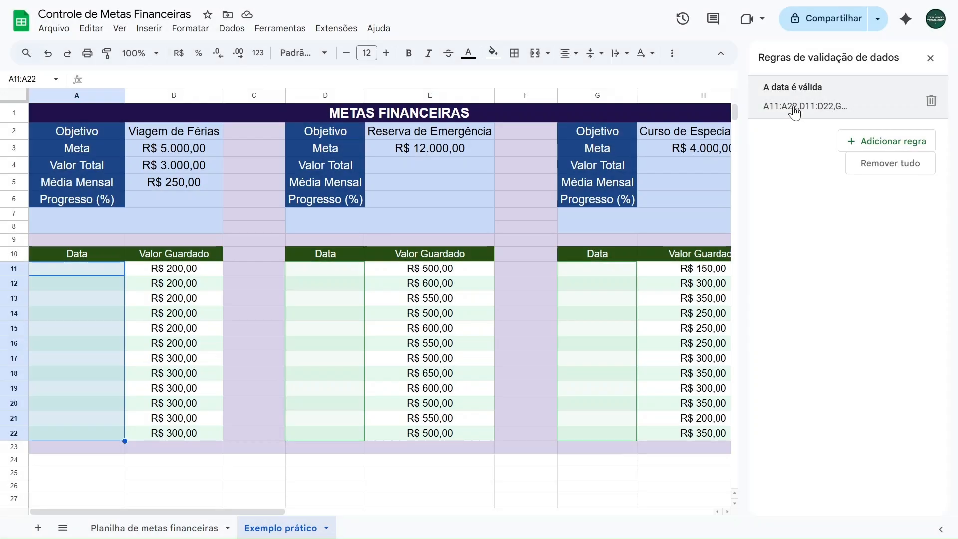
pyautogui.click(931, 102)
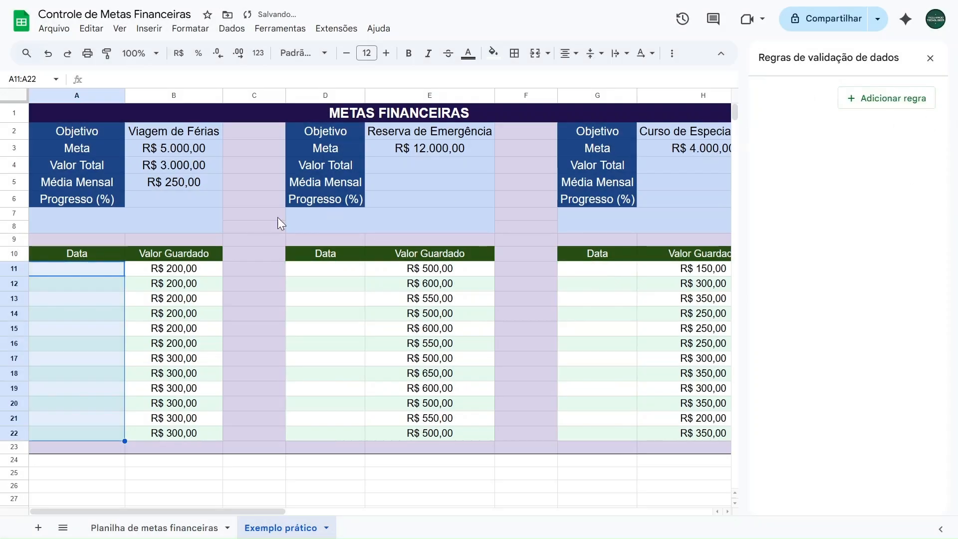
# - Add a data validation rule to A11:A22 with the criterion "É uma data válida"
pyautogui.click(866, 103)
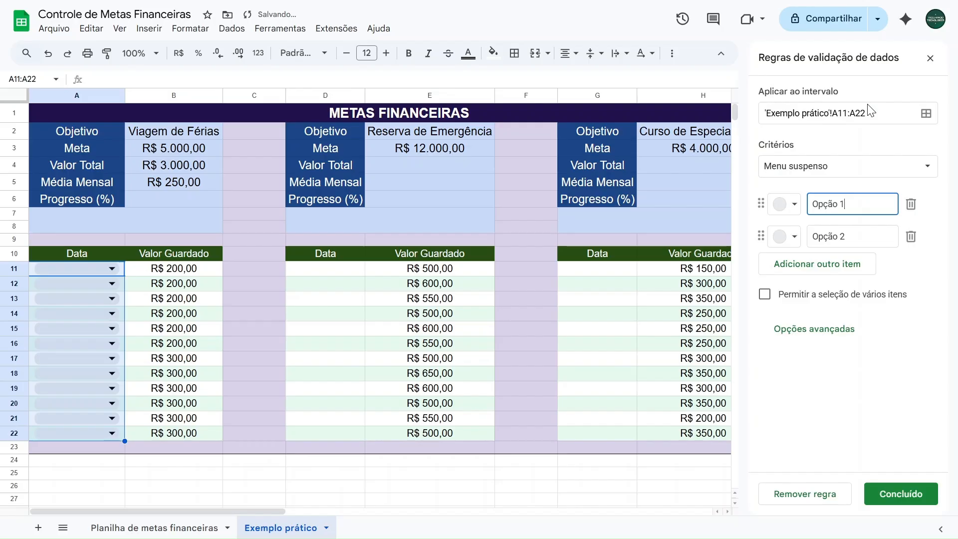
pyautogui.click(806, 172)
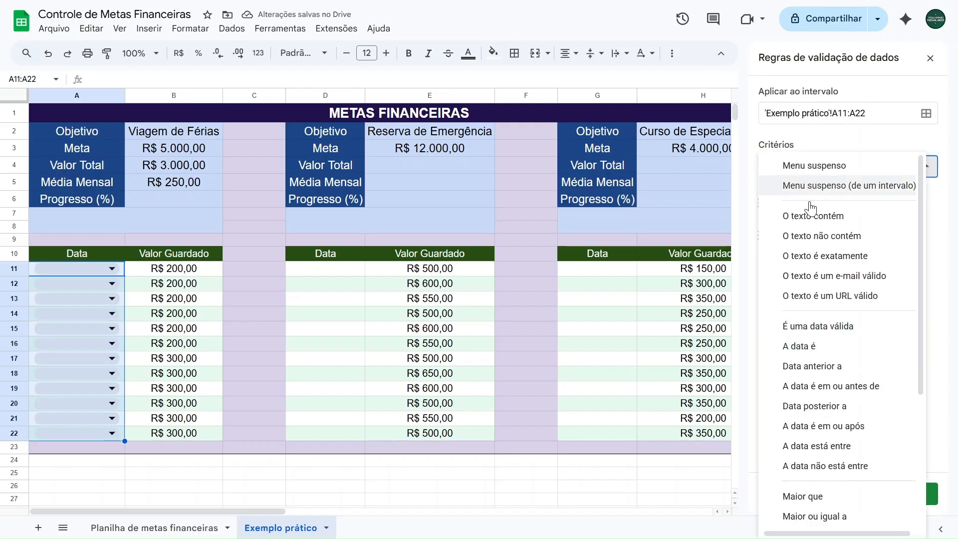
pyautogui.click(834, 329)
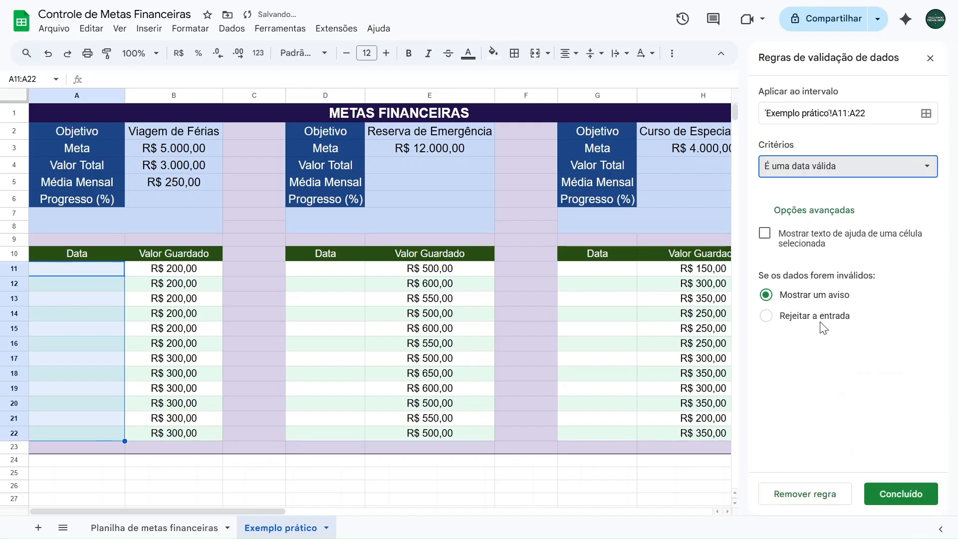
pyautogui.click(901, 494)
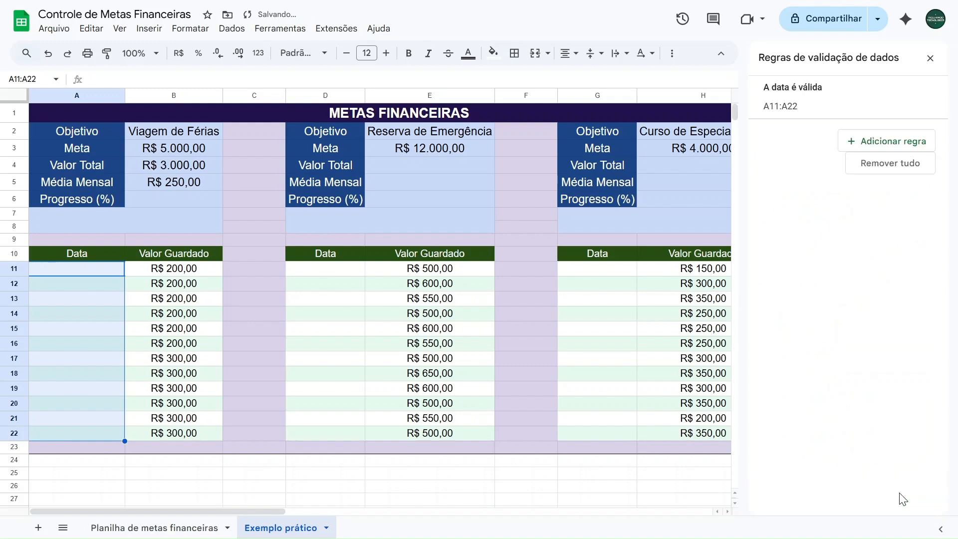
pyautogui.click(931, 58)
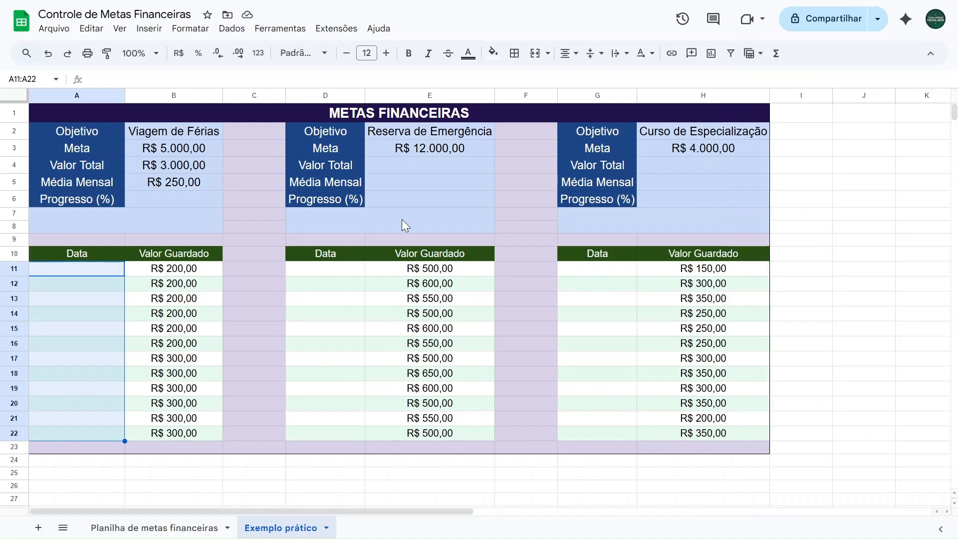
# - Browse the months in the date picker of A11 and set the date to 15/01/2025
pyautogui.click(266, 259)
pyautogui.doubleClick(85, 272)
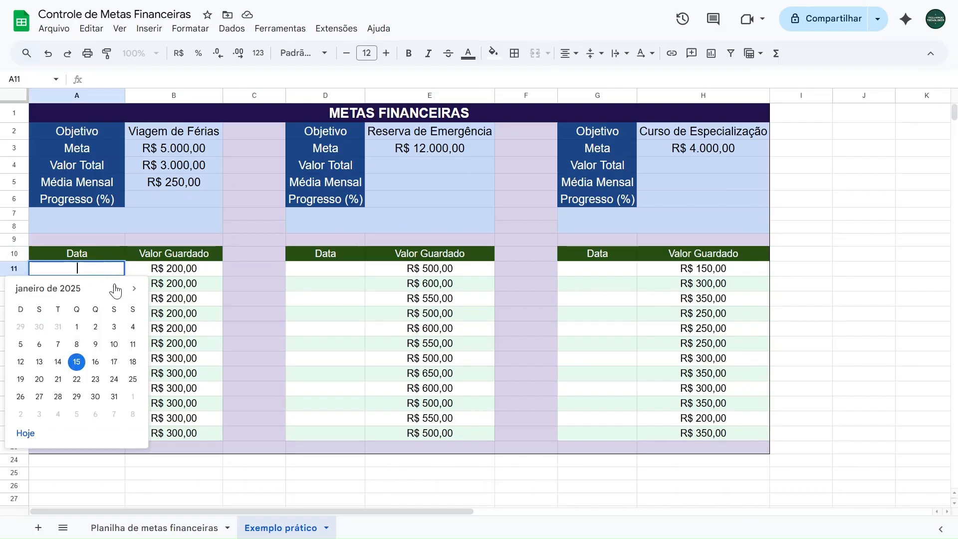
pyautogui.click(132, 290)
pyautogui.click(115, 289)
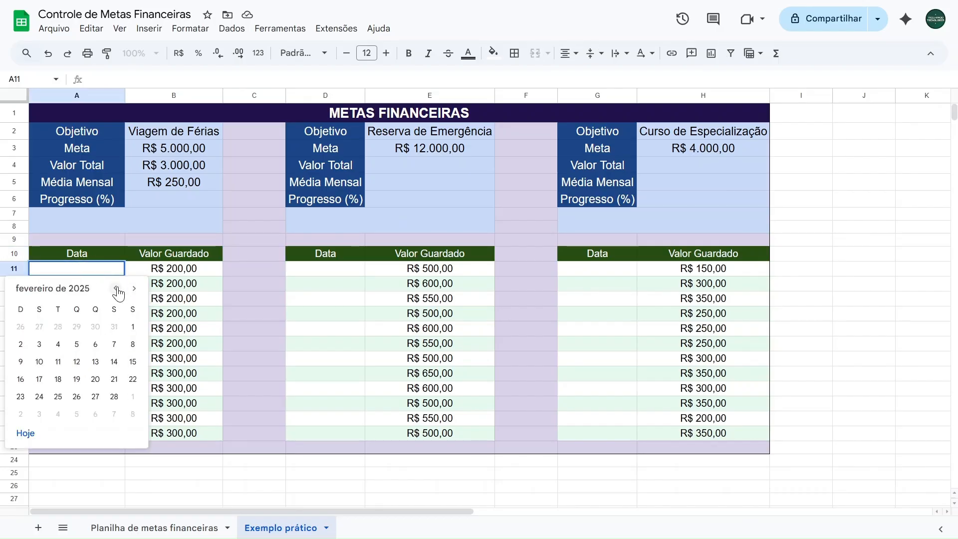
pyautogui.click(115, 289)
pyautogui.click(134, 288)
pyautogui.click(133, 288)
pyautogui.click(115, 288)
pyautogui.click(115, 289)
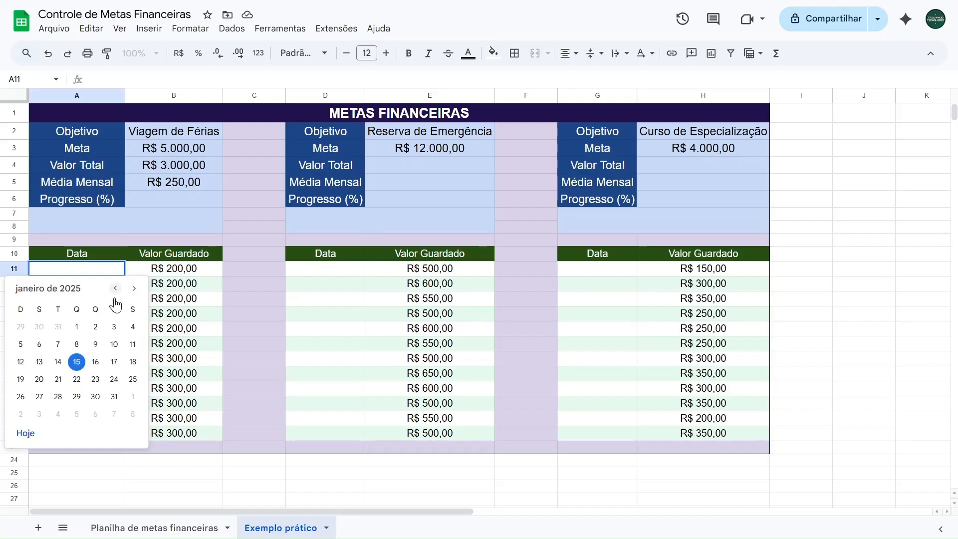
pyautogui.click(77, 362)
# - Set A12 to 15/02/2025 and A13 to 15/03/2025 using the date picker
pyautogui.doubleClick(74, 284)
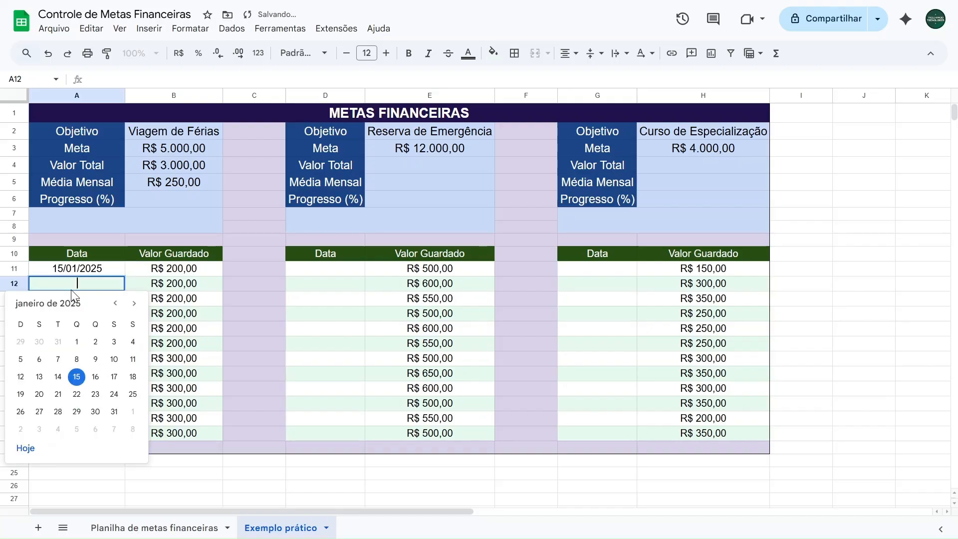
pyautogui.click(134, 304)
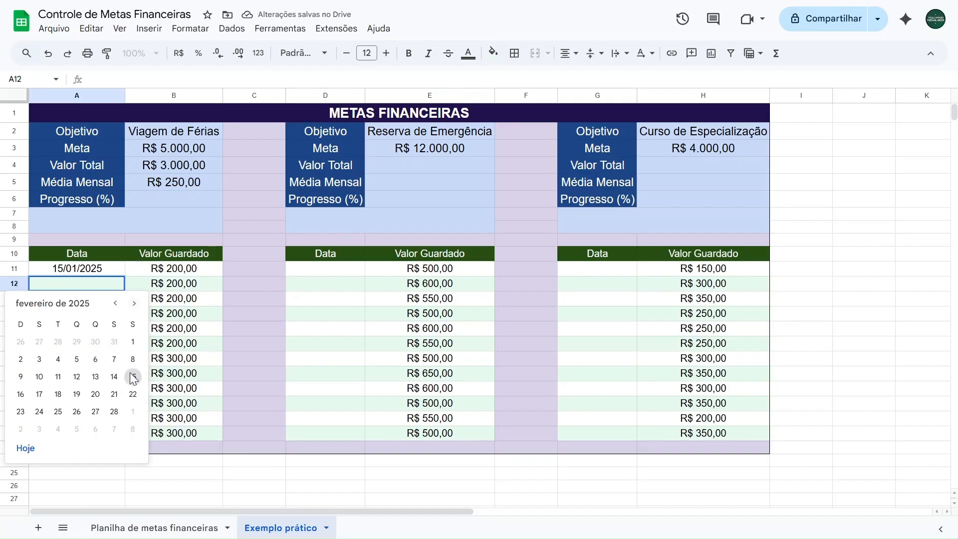
pyautogui.click(132, 376)
pyautogui.doubleClick(77, 299)
pyautogui.click(134, 319)
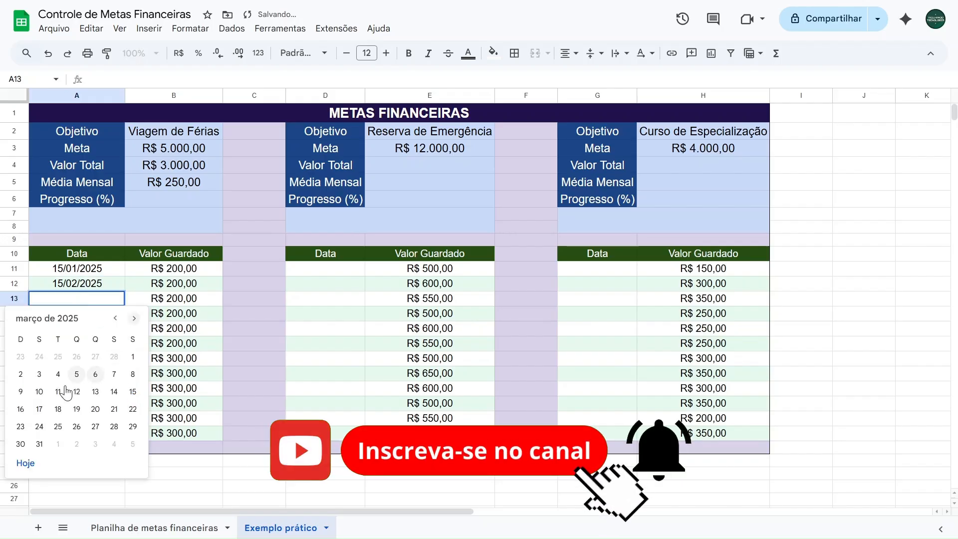
pyautogui.click(132, 392)
# - Test the date validation by entering "teste" in A14, check the validation notice, and clear the cell
pyautogui.click(71, 319)
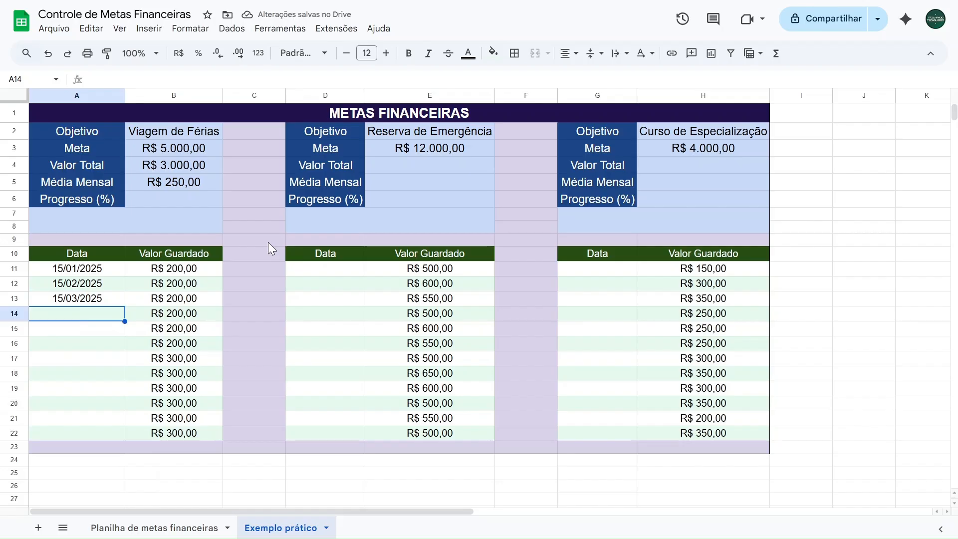
pyautogui.write('teste')
pyautogui.press('Return')
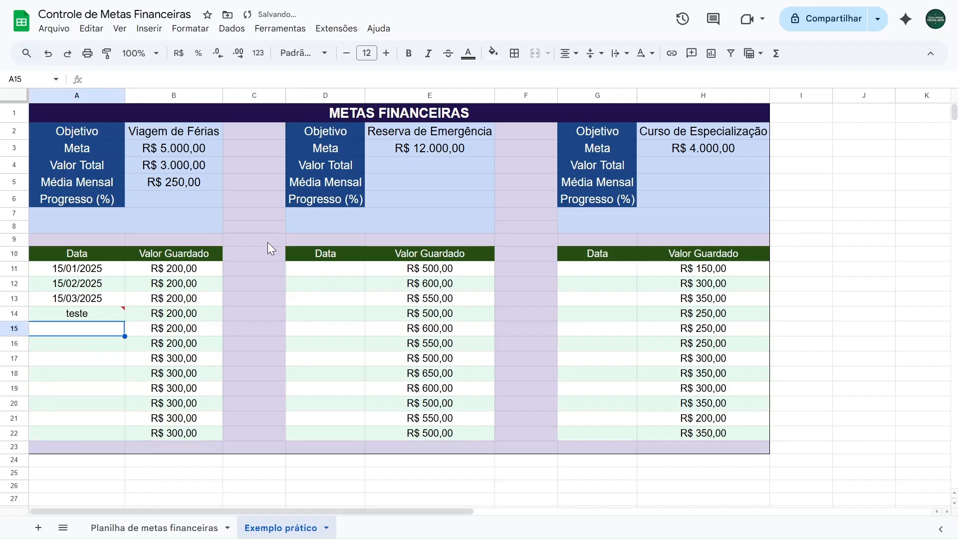
pyautogui.moveTo(118, 310)
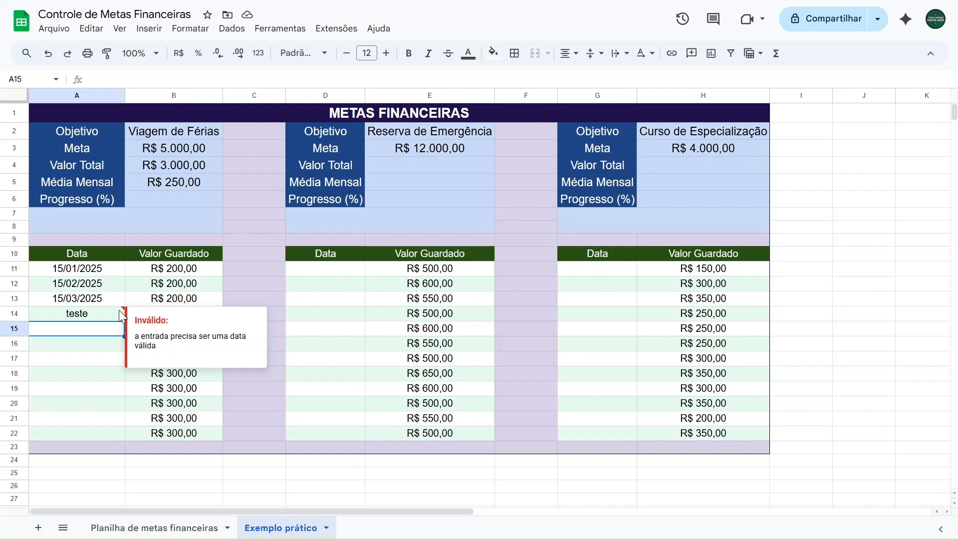
pyautogui.click(118, 310)
pyautogui.press('Delete')
# - Set A14 to 15/04/2025 and A15 to 15/05/2025 using the date picker
pyautogui.doubleClick(113, 317)
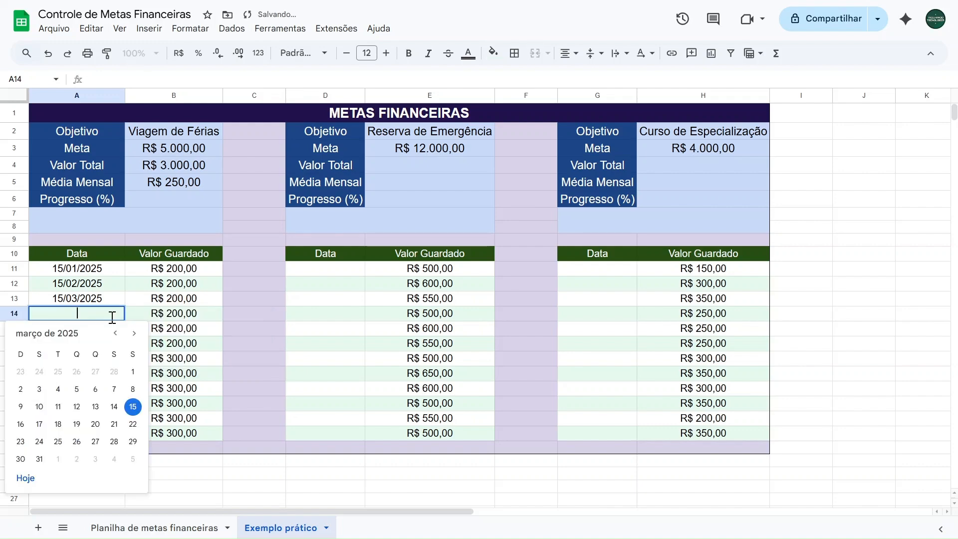
pyautogui.click(135, 332)
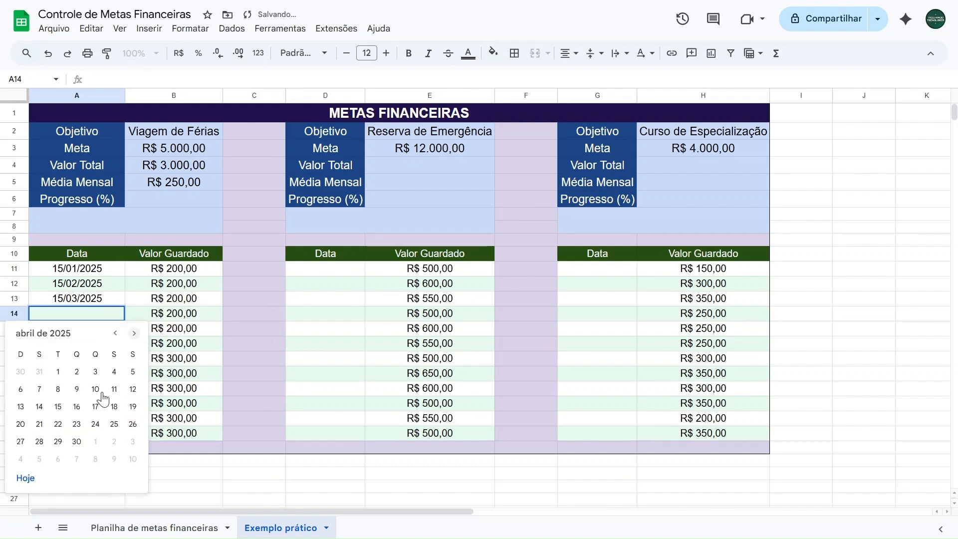
pyautogui.click(58, 406)
pyautogui.doubleClick(77, 330)
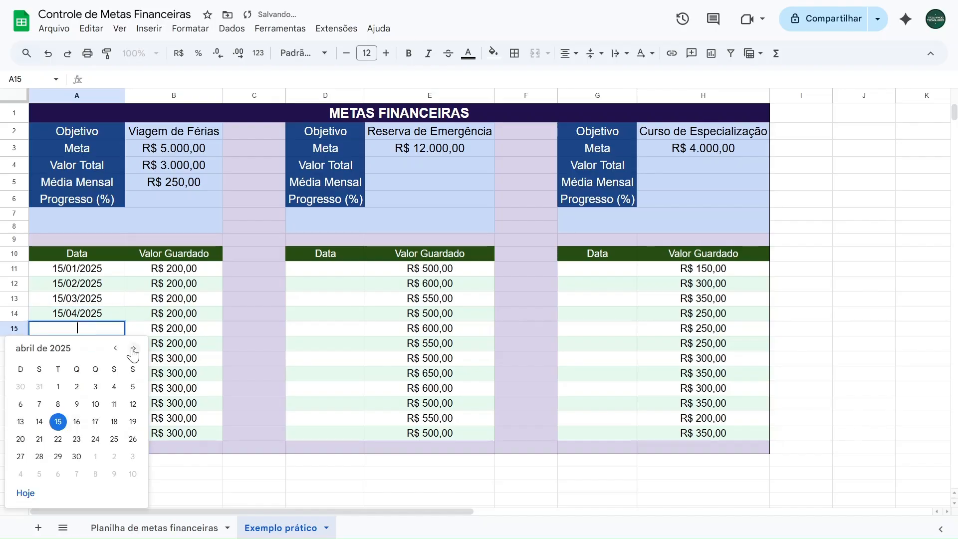
pyautogui.click(133, 348)
pyautogui.click(97, 421)
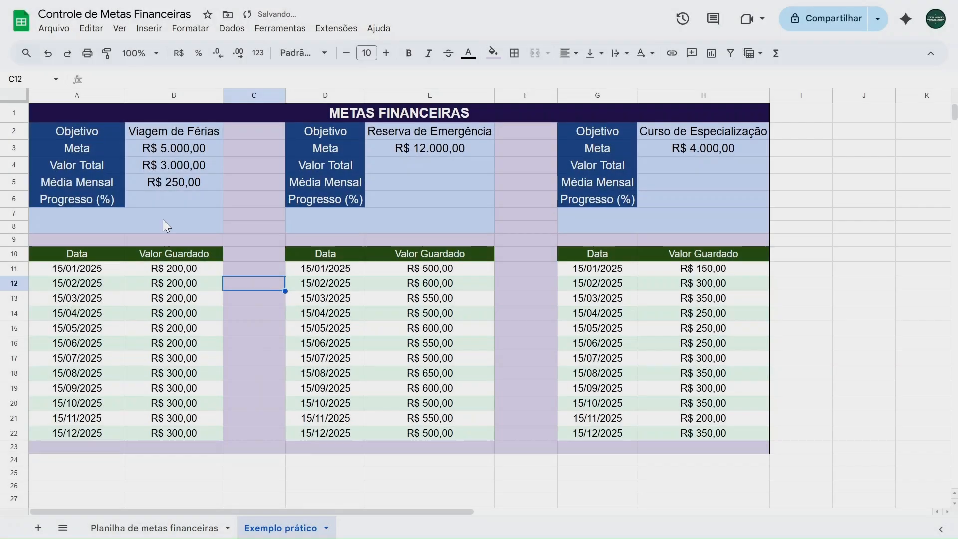
# - Review the Viagem de Férias total and goal in B4 and B3, and format the progress cell B6 as a percentage
pyautogui.click(162, 198)
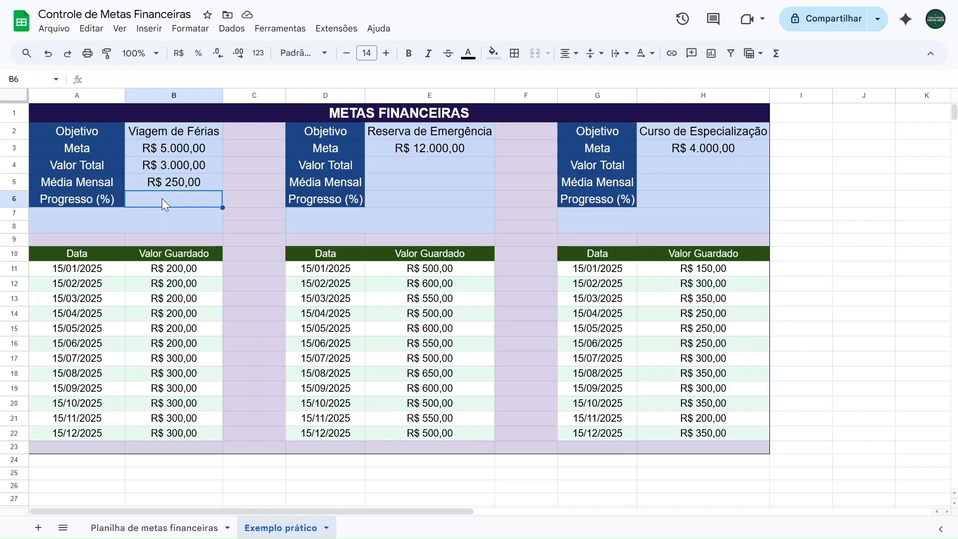
pyautogui.click(182, 166)
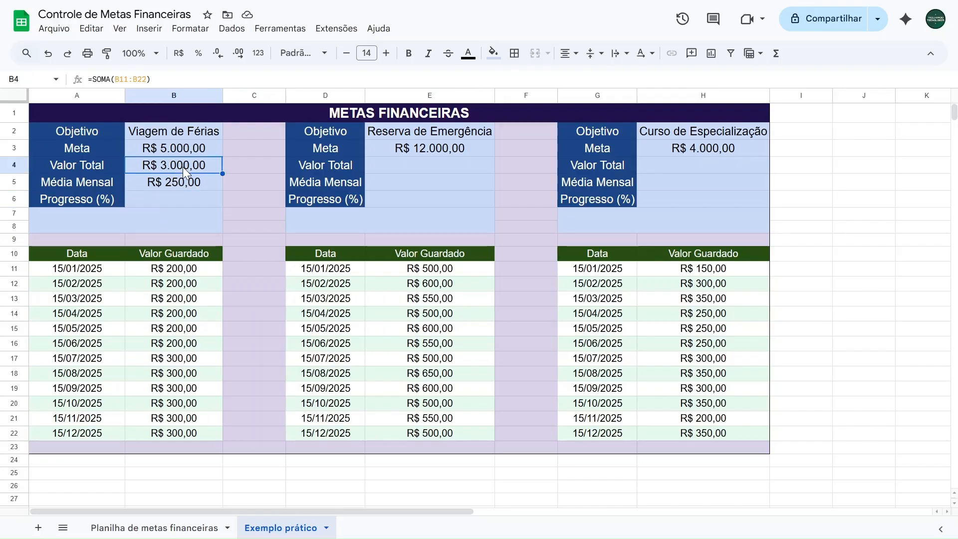
pyautogui.click(180, 149)
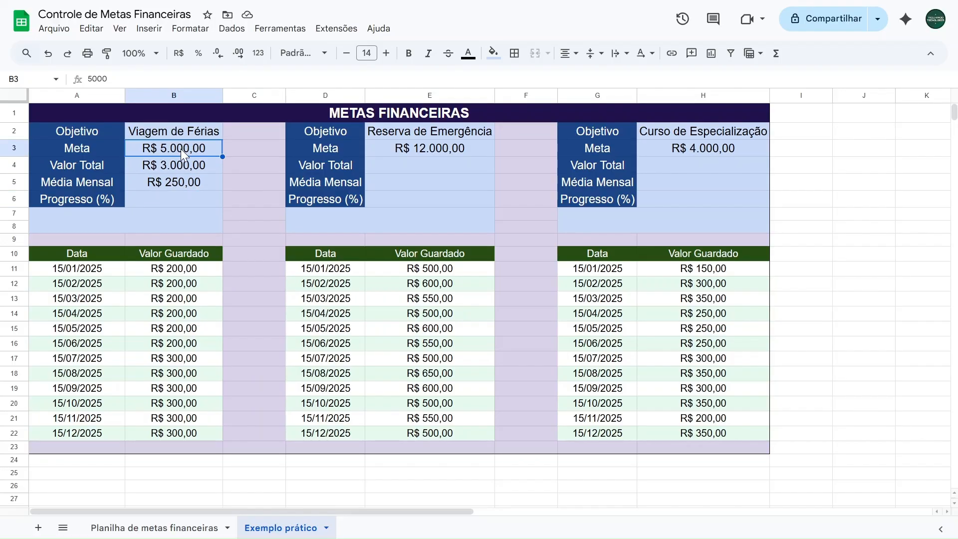
pyautogui.click(170, 197)
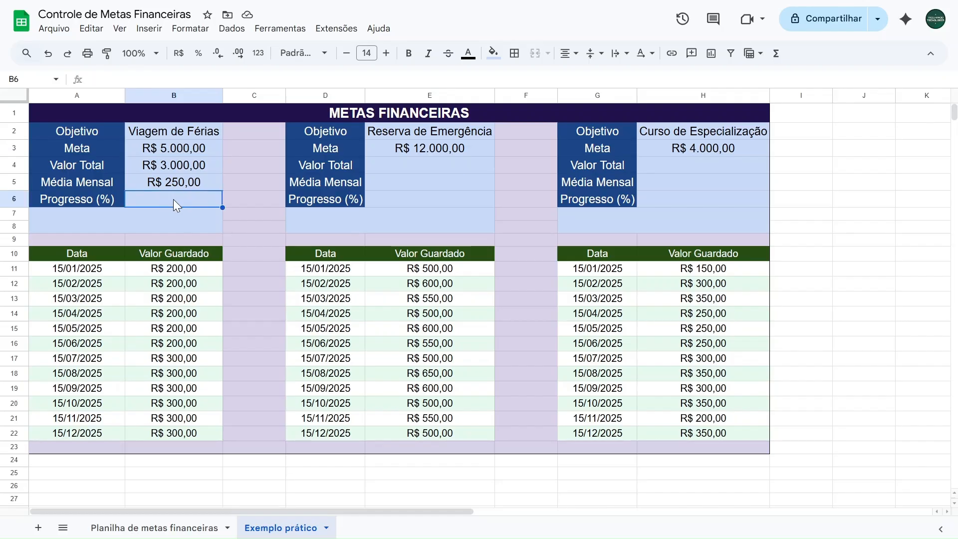
pyautogui.click(200, 54)
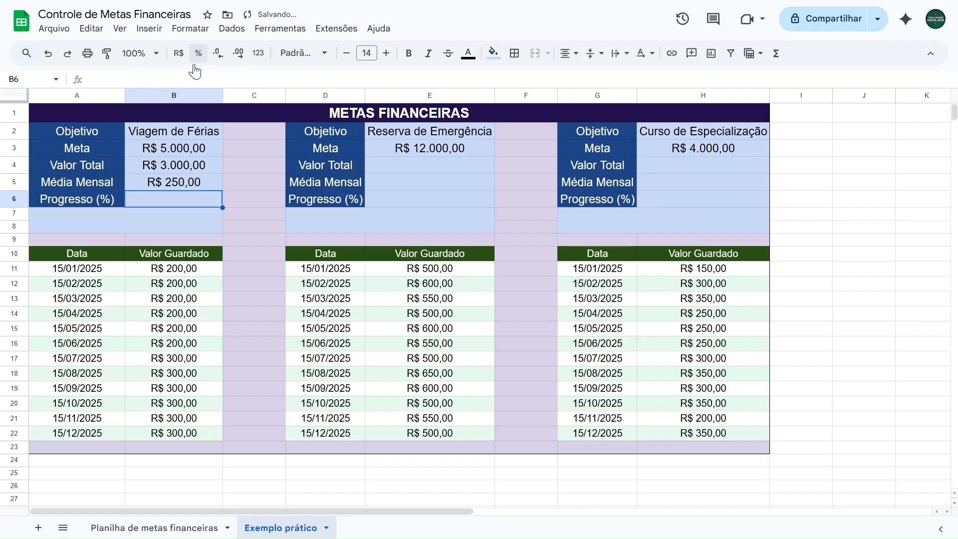
# - Format the Viagem de Férias saved amounts in B11:B22 as currency
pyautogui.click(183, 152)
pyautogui.click(173, 165)
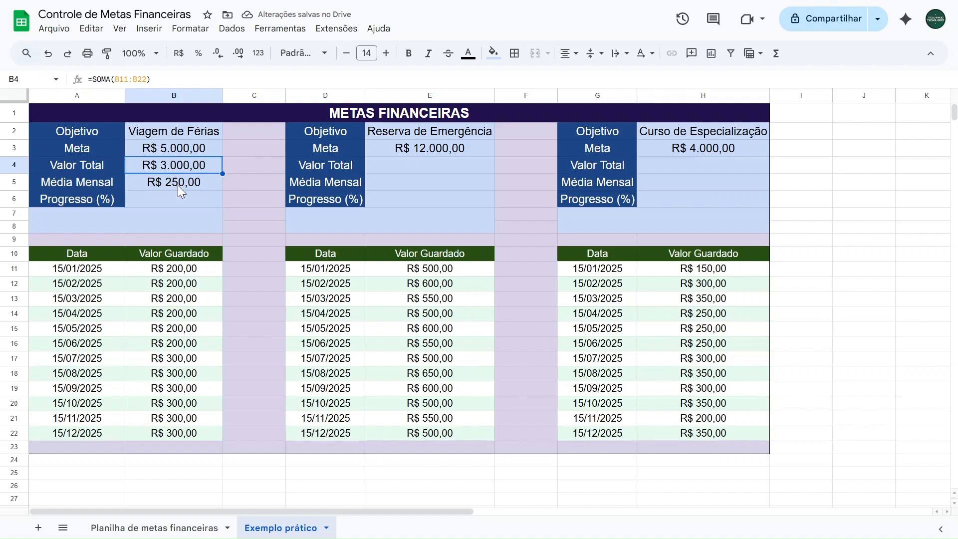
pyautogui.click(178, 184)
pyautogui.moveTo(189, 272); pyautogui.dragTo(189, 435)
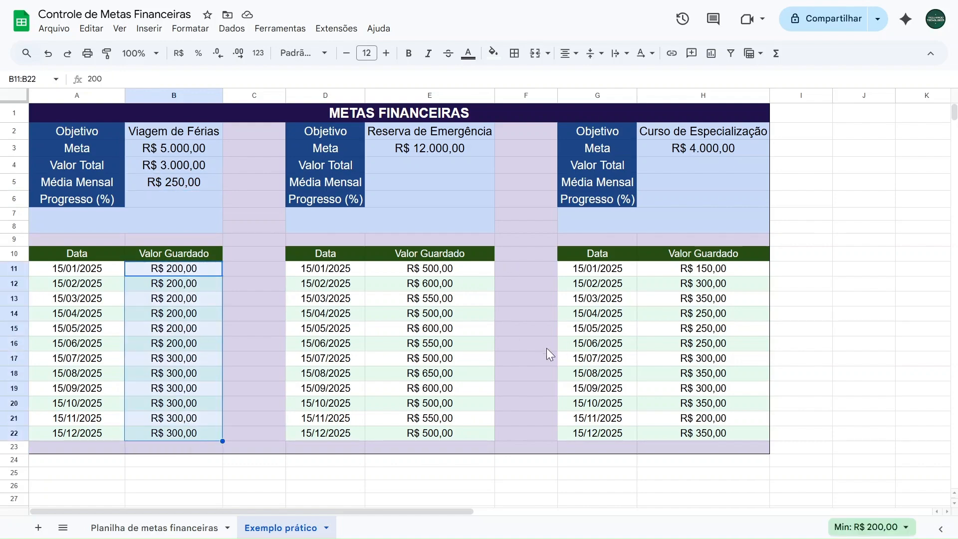
pyautogui.click(177, 59)
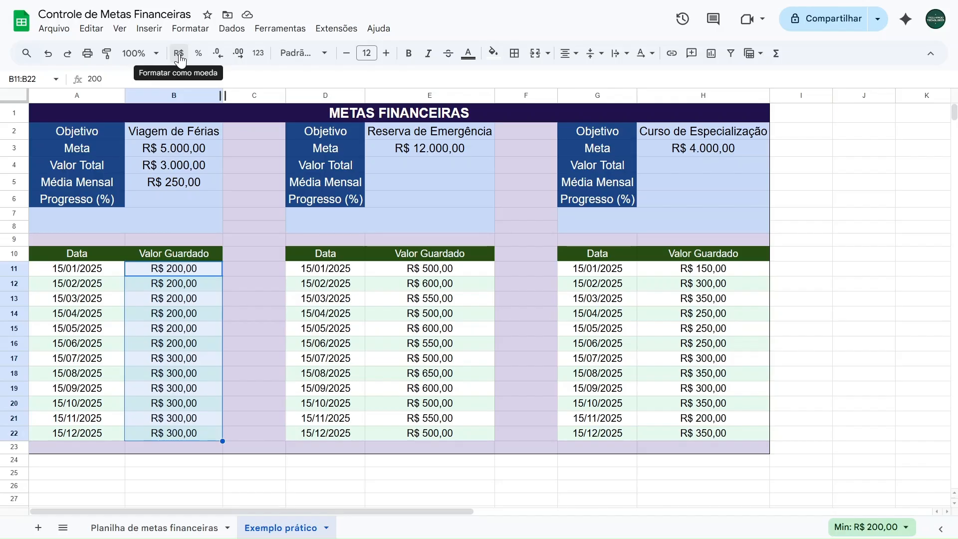
pyautogui.click(179, 54)
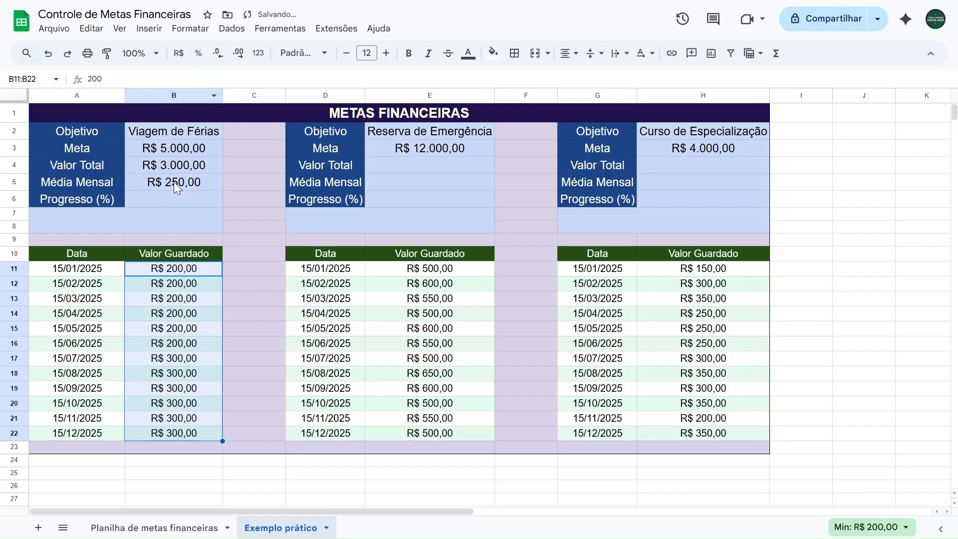
# - Review the goal, total and monthly average cells B3 to B5, and select the progress cell B6
pyautogui.click(176, 150)
pyautogui.click(172, 166)
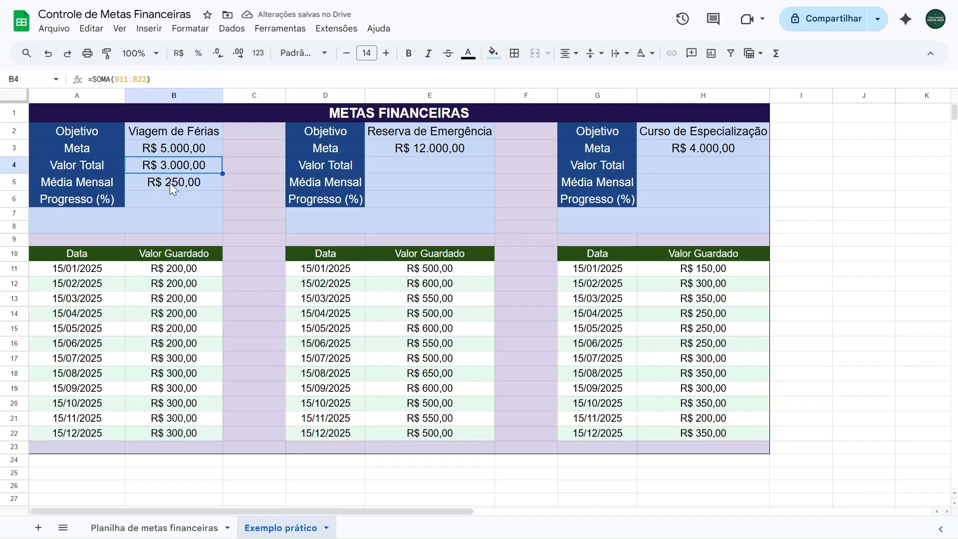
pyautogui.click(179, 188)
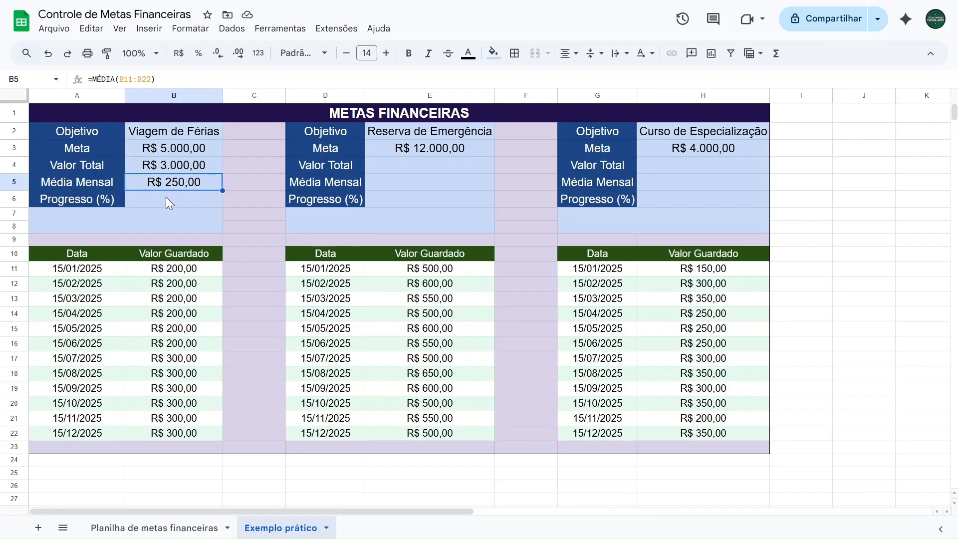
pyautogui.click(166, 198)
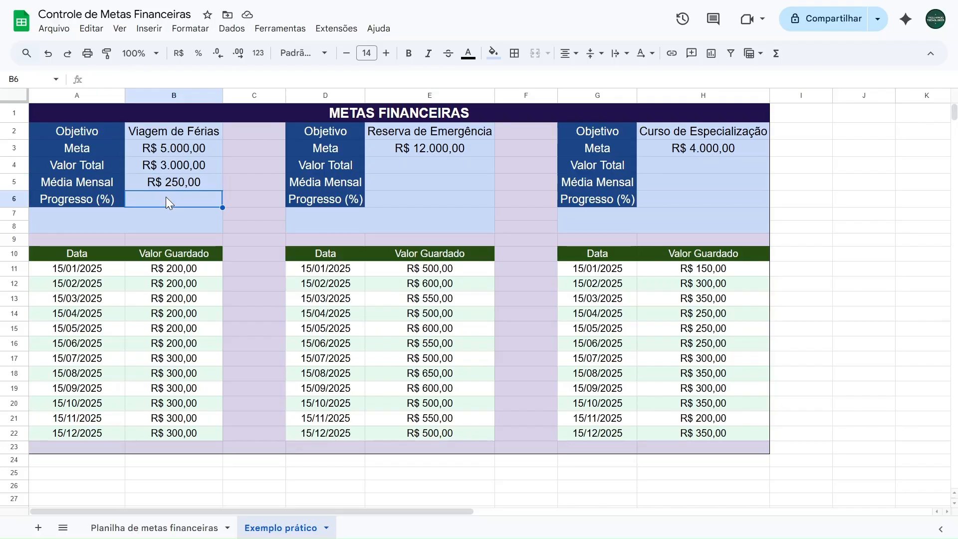
# - Calculate the Viagem de Férias progress in B6 with =B4/B3, formatted as a percentage, and check it against the total and goal
pyautogui.click(199, 55)
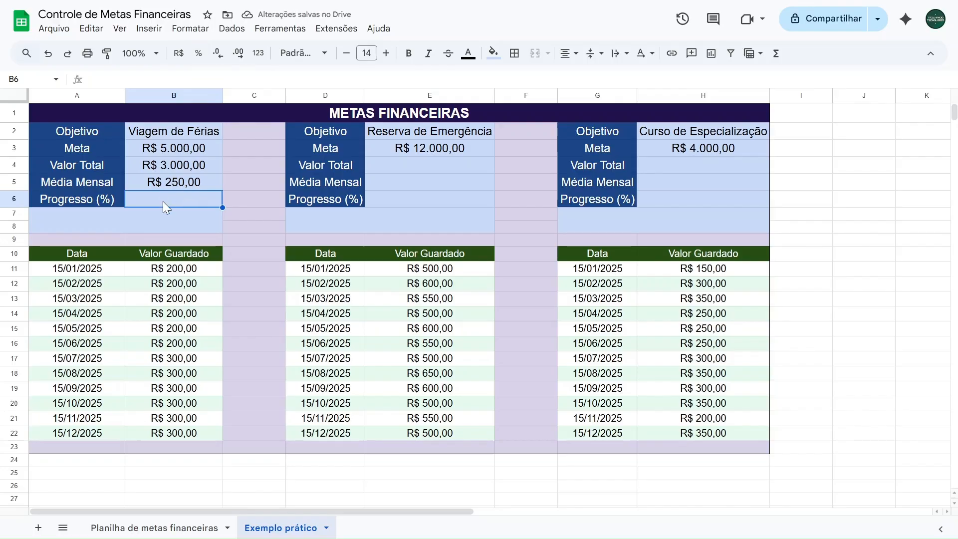
pyautogui.write('=')
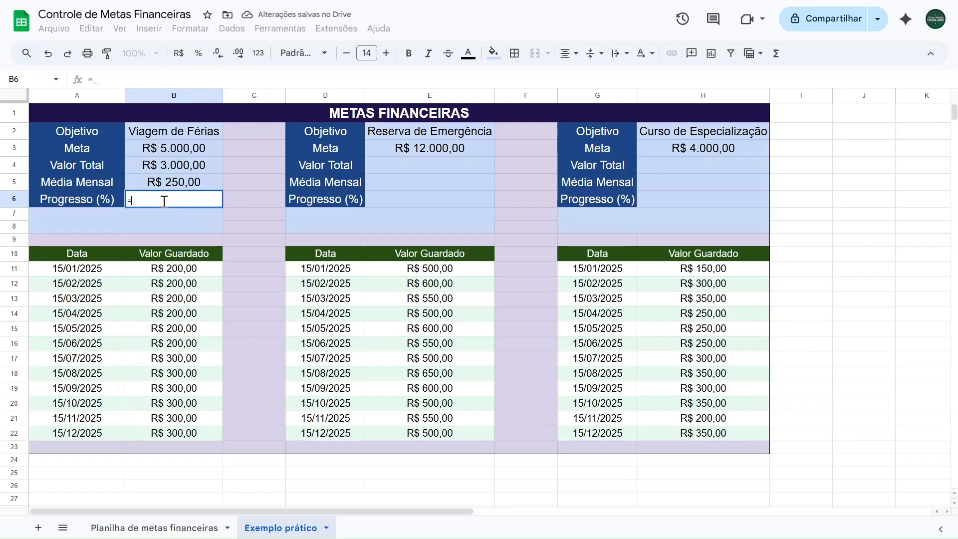
pyautogui.click(181, 166)
pyautogui.write('/')
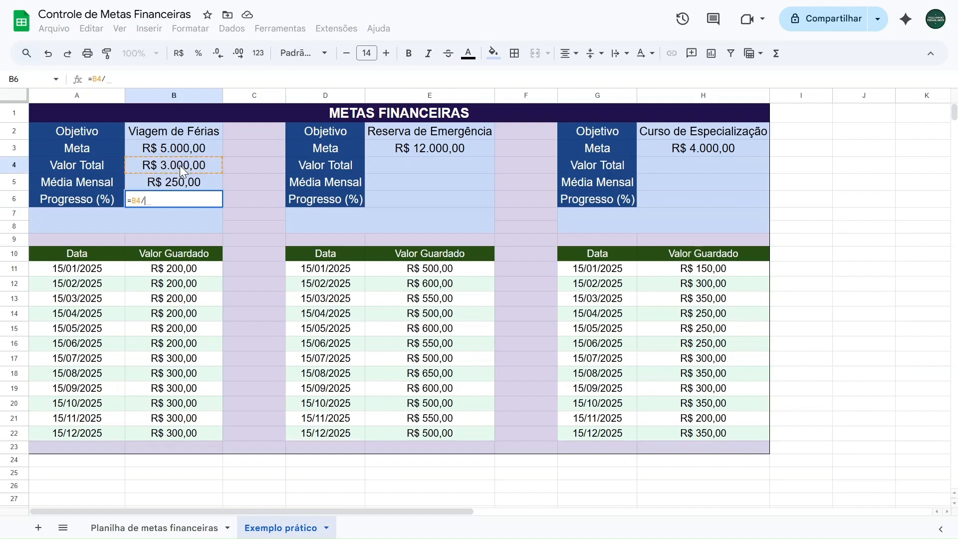
pyautogui.click(177, 154)
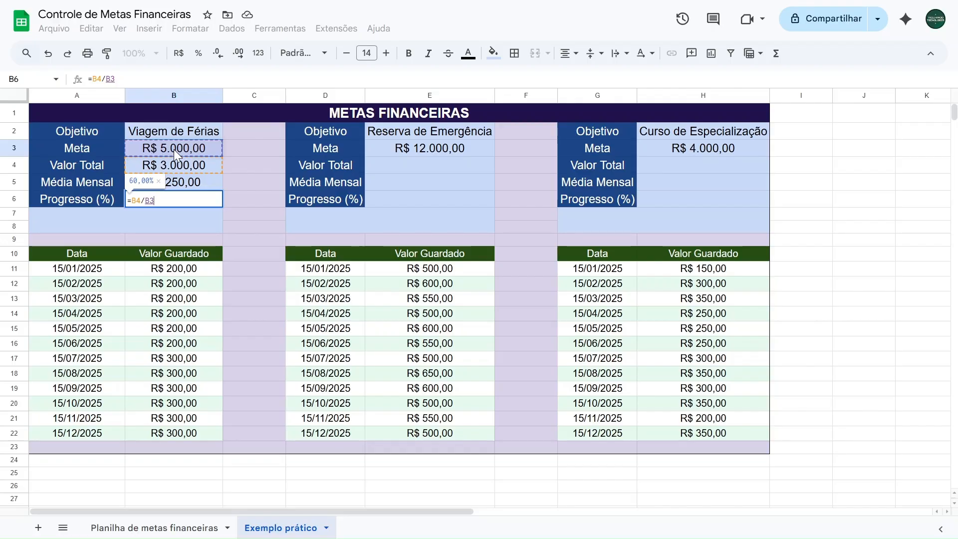
pyautogui.press('Return')
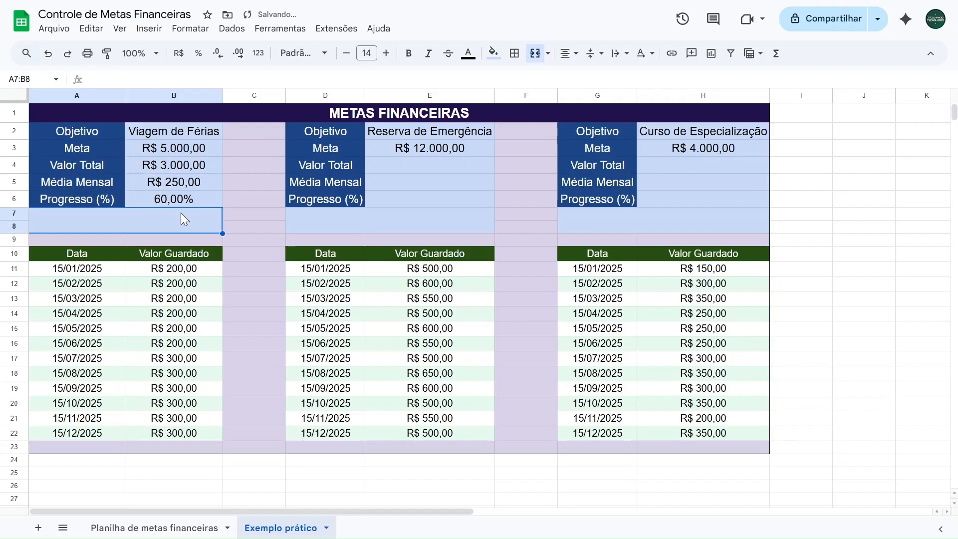
pyautogui.click(180, 163)
pyautogui.click(185, 153)
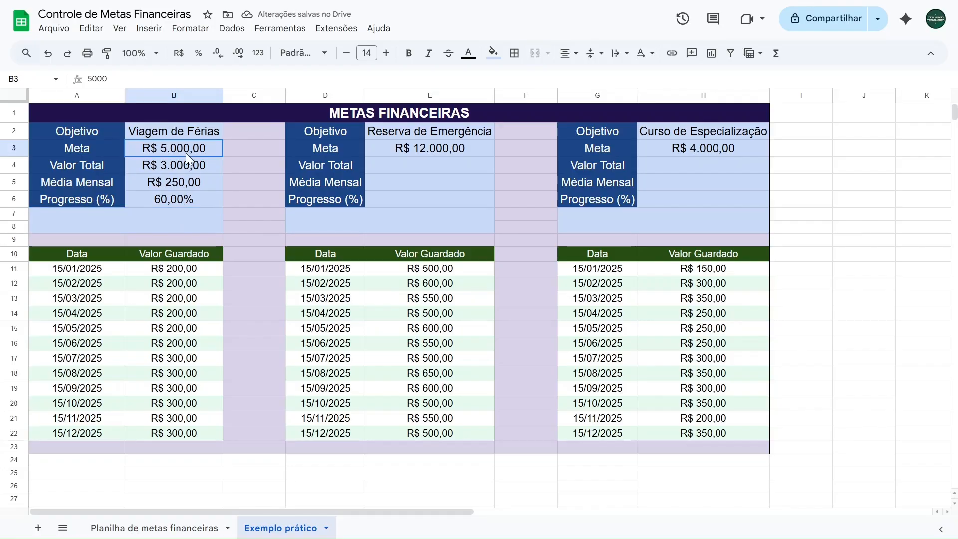
pyautogui.click(173, 204)
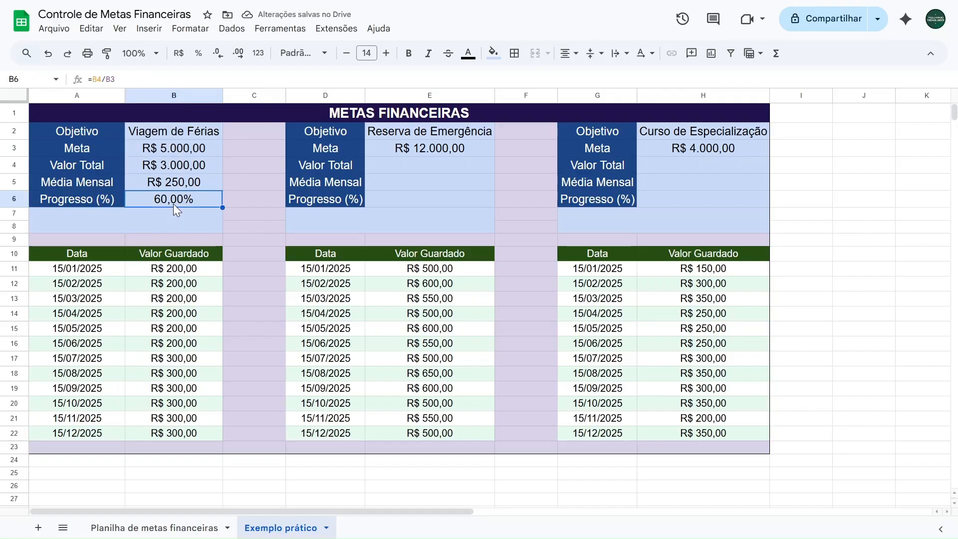
# - Set all Viagem de Férias saved amounts in B11:B22 to 0
pyautogui.click(174, 270)
pyautogui.write('0 0 0 0 0 0 0 0 0 0')
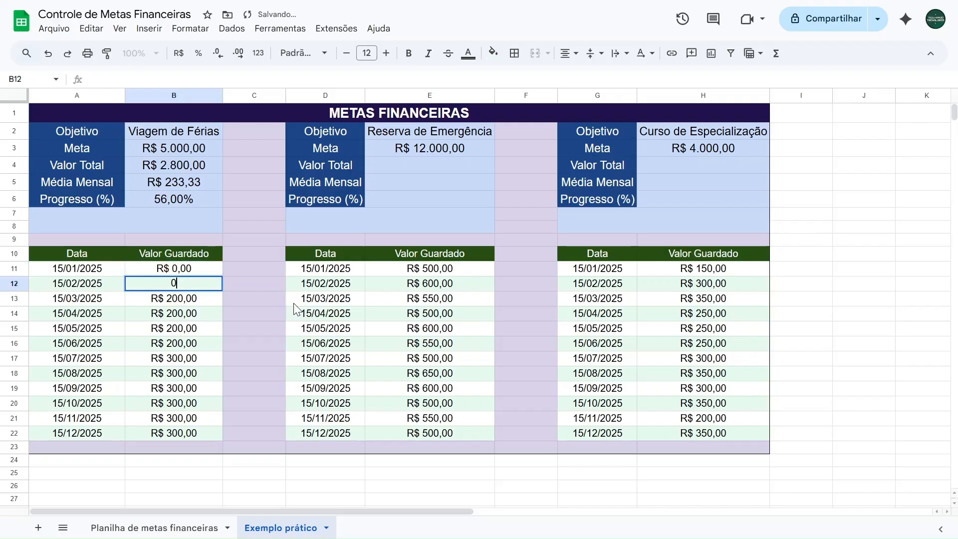
pyautogui.write(' 0 0')
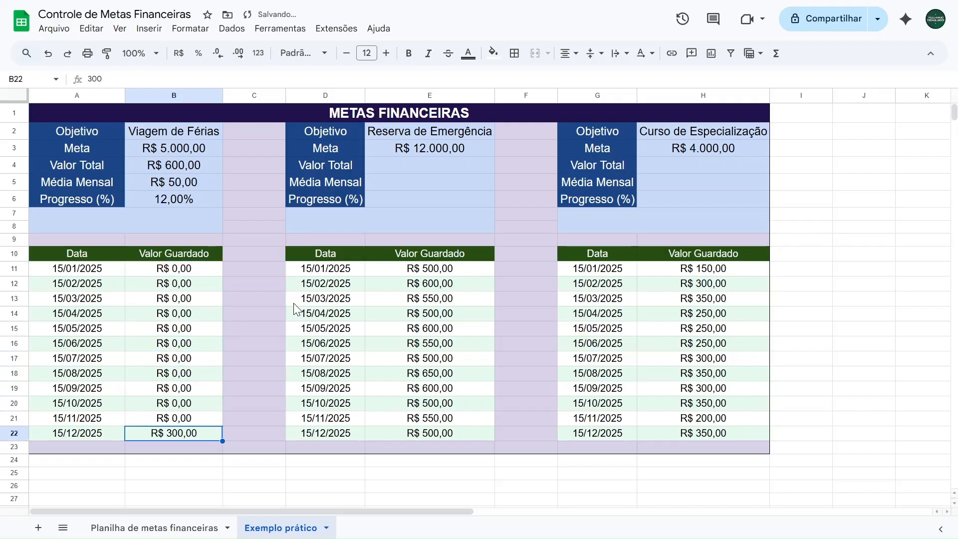
pyautogui.press('Up')
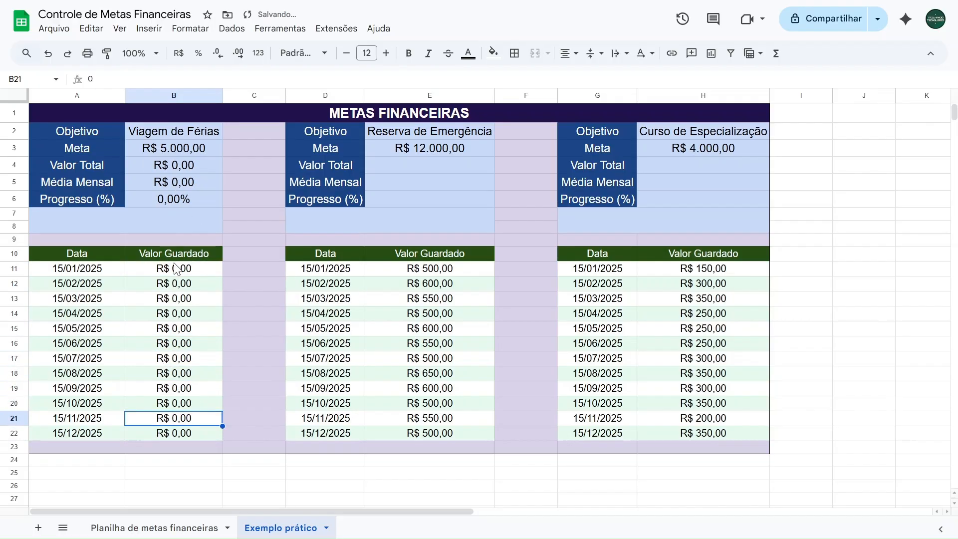
# - Test the progress calculation with 2500 in both B11 and B12, and undo the two entries
pyautogui.click(218, 268)
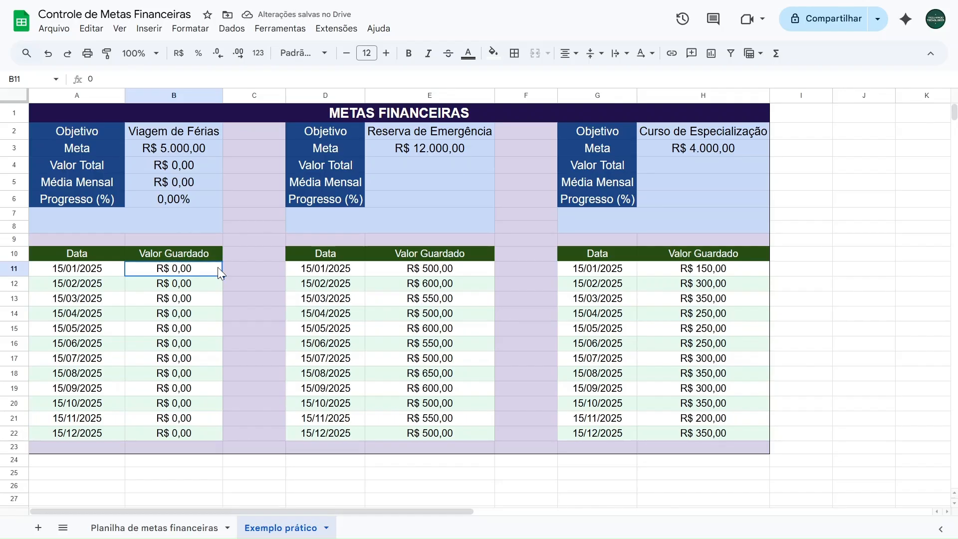
pyautogui.write('2500')
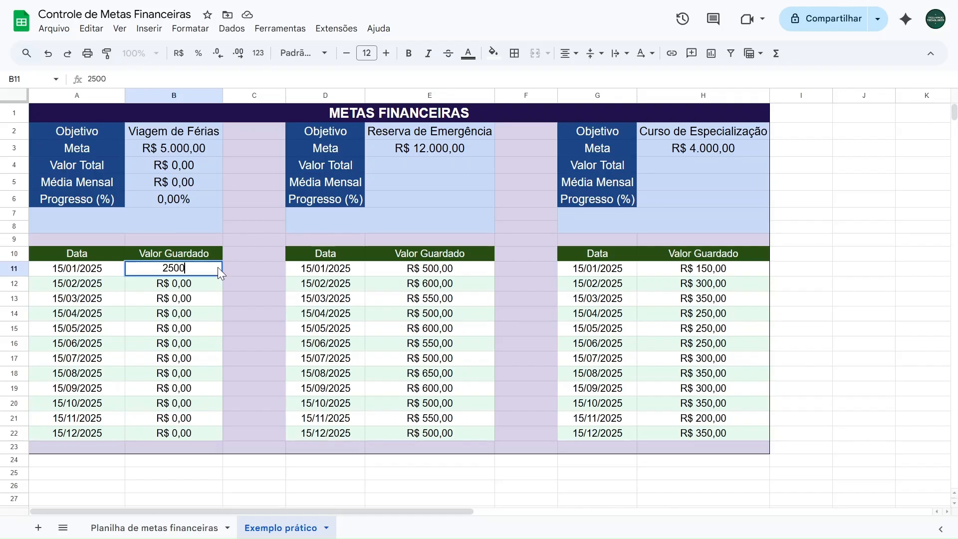
pyautogui.press('Return')
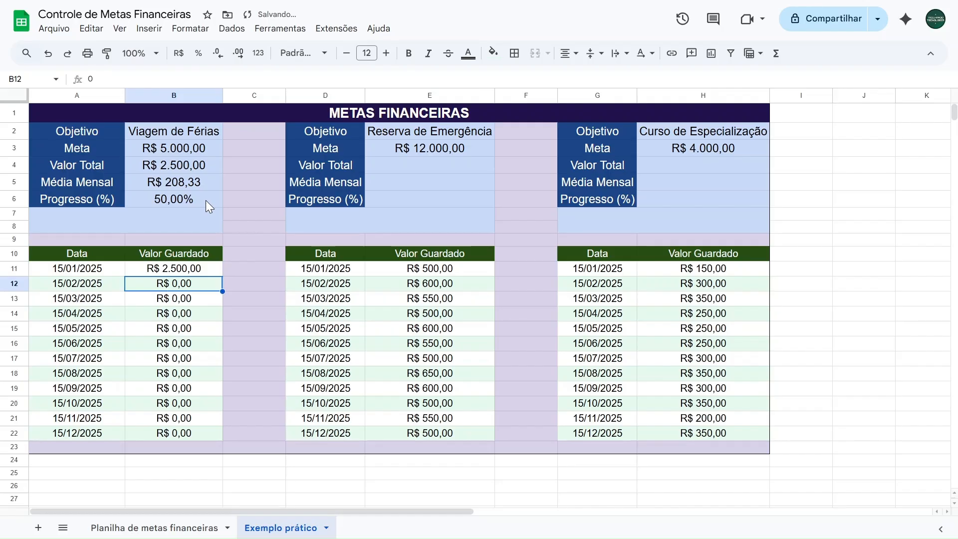
pyautogui.write('2500')
pyautogui.press('Return')
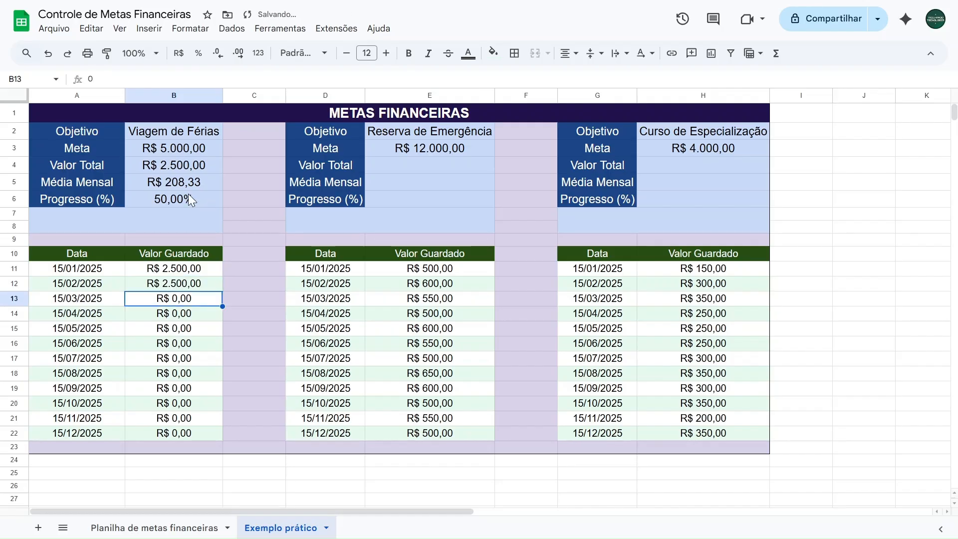
pyautogui.hotkey('ctrl', 'z')
pyautogui.hotkey('ctrl', 'z')
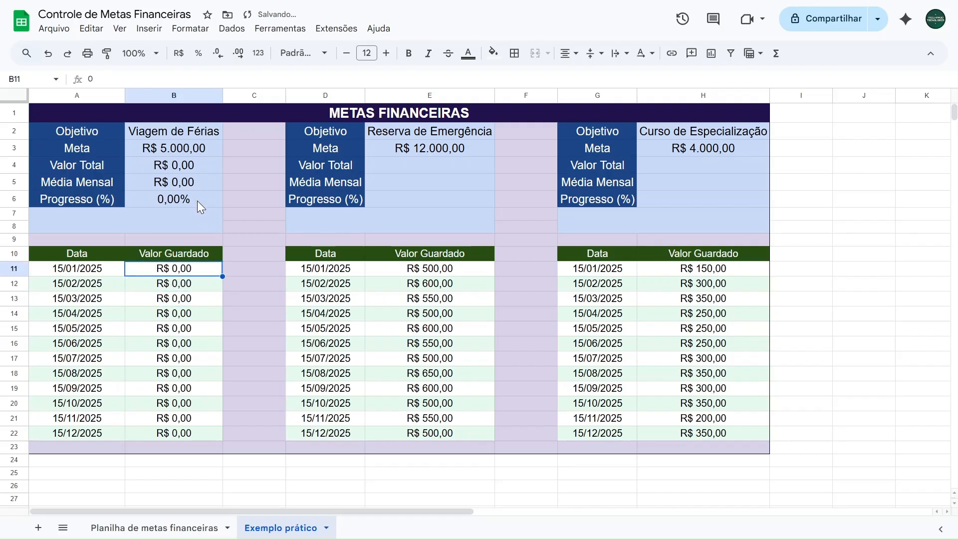
# - Set the saved amount in B11 to 200 and fill it down through B22
pyautogui.write('200')
pyautogui.press('Return')
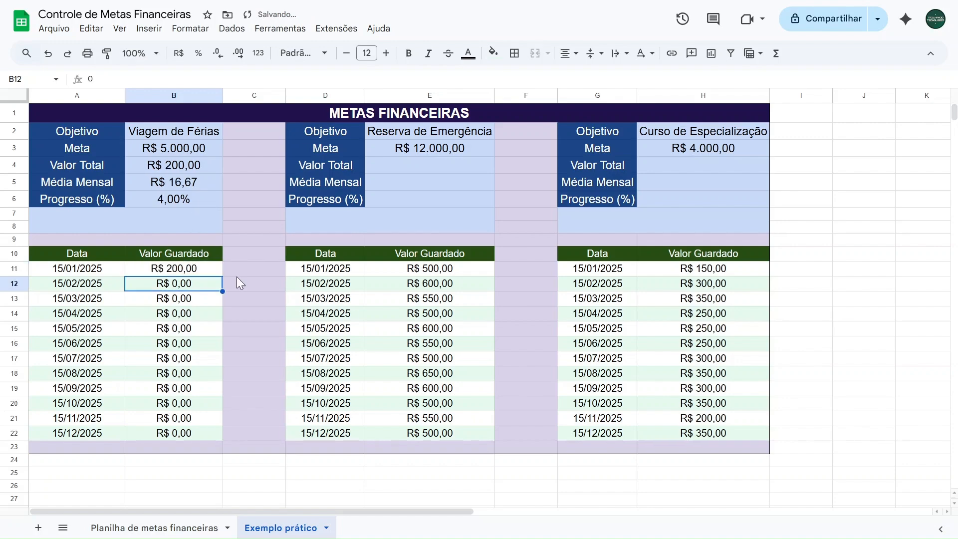
pyautogui.click(218, 271)
pyautogui.moveTo(222, 276); pyautogui.dragTo(205, 445)
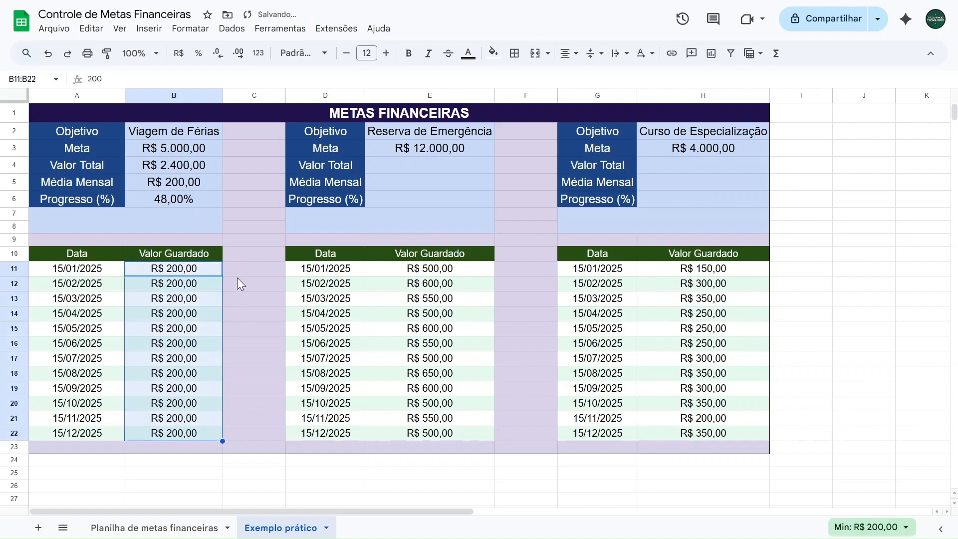
pyautogui.click(241, 270)
pyautogui.click(172, 226)
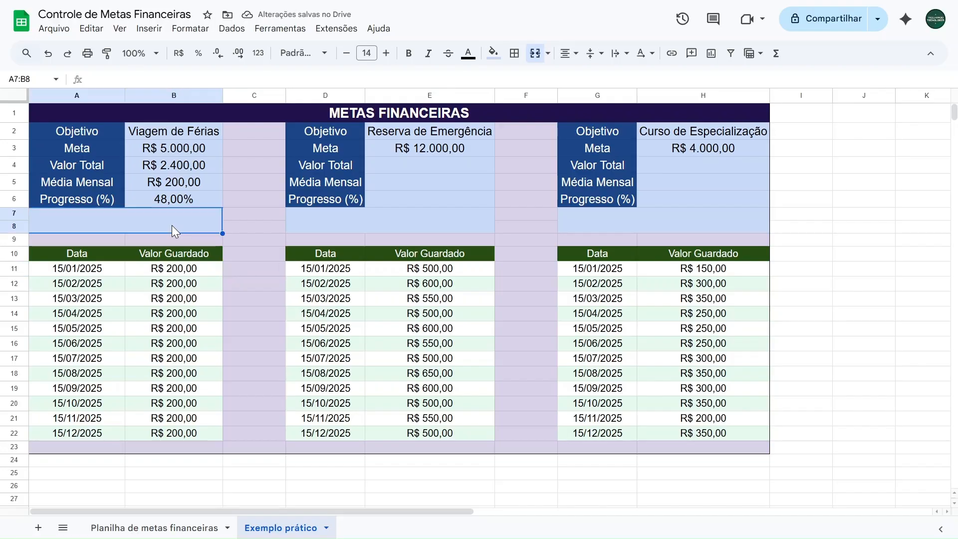
pyautogui.write('=sparkline')
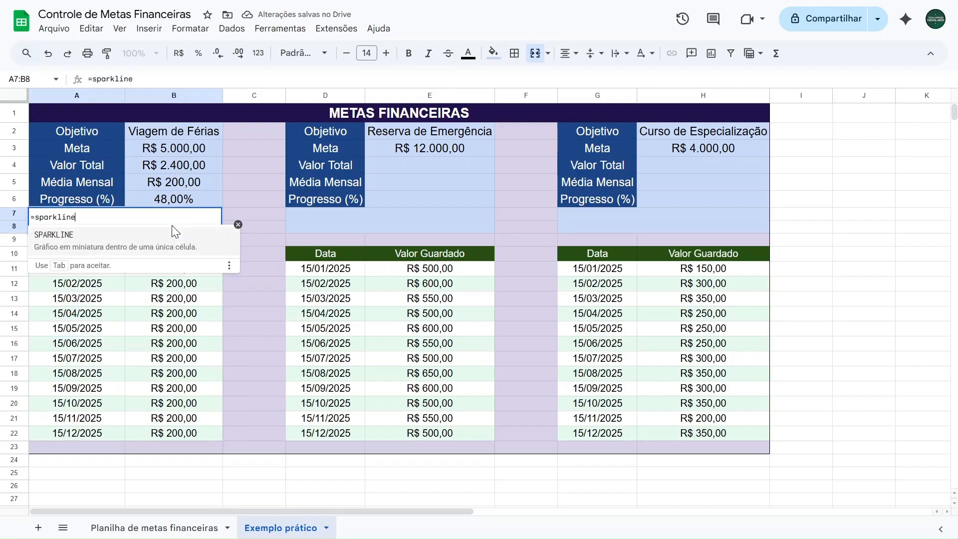
pyautogui.press('Escape')
pyautogui.click(242, 226)
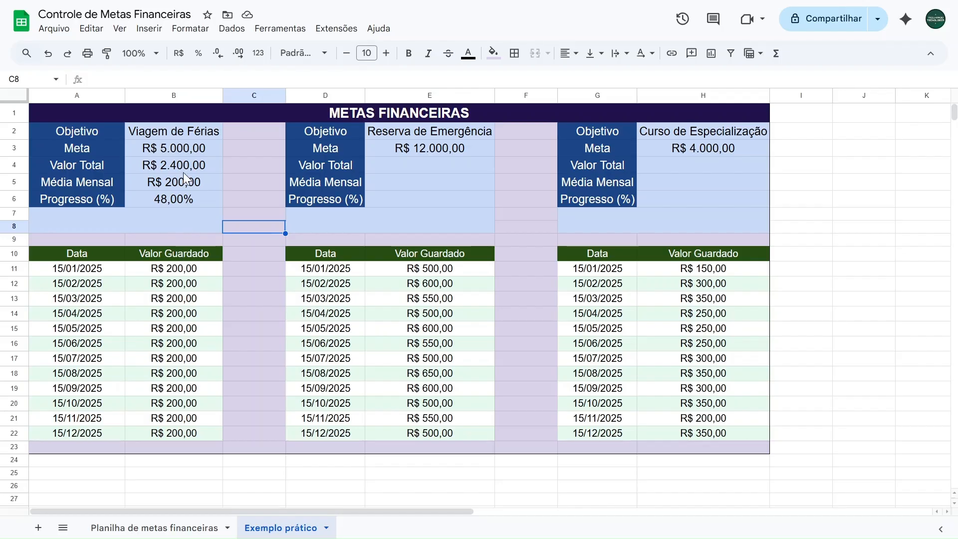
# - Review the Viagem de Férias summary cells B3 to B6 and the saved amounts from B11 down to B19
pyautogui.click(189, 150)
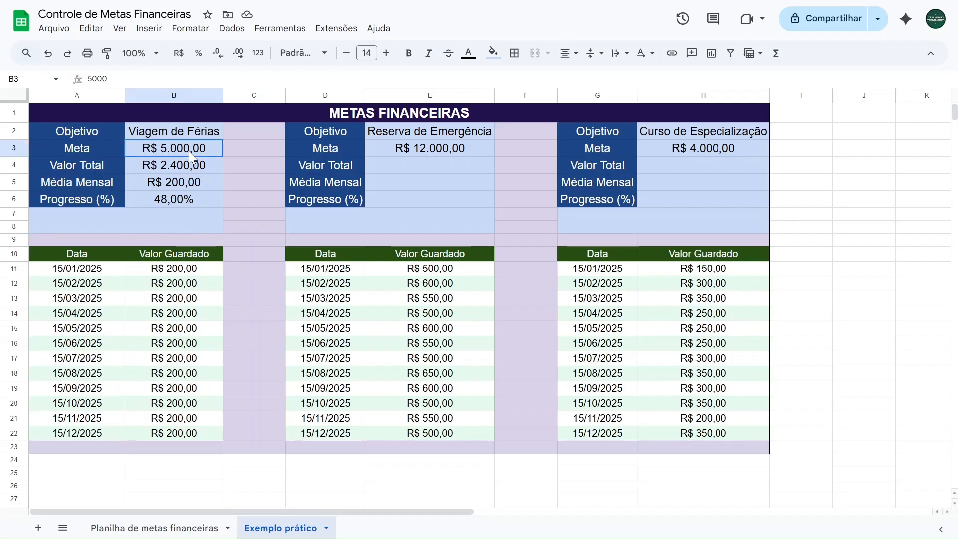
pyautogui.moveTo(189, 151); pyautogui.dragTo(188, 194)
pyautogui.moveTo(185, 273); pyautogui.dragTo(189, 392)
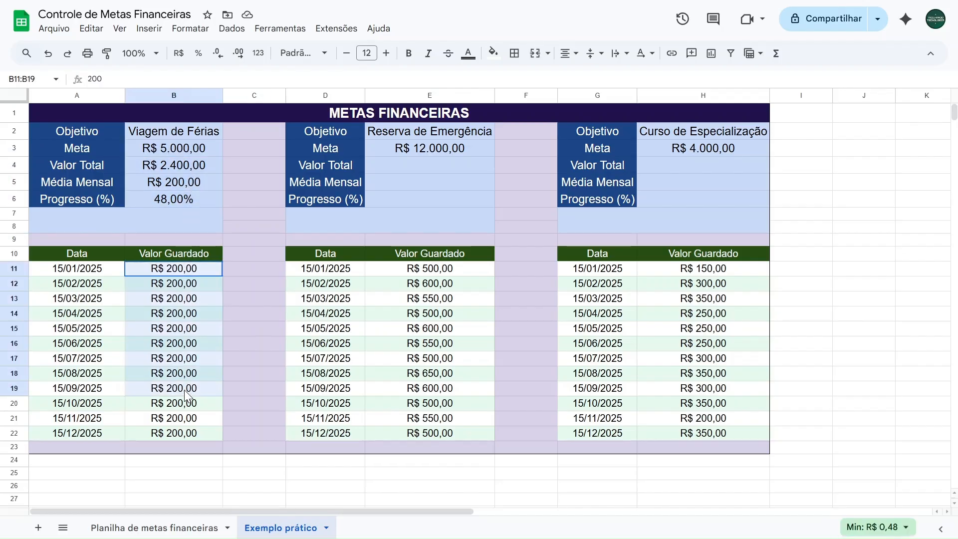
pyautogui.click(258, 343)
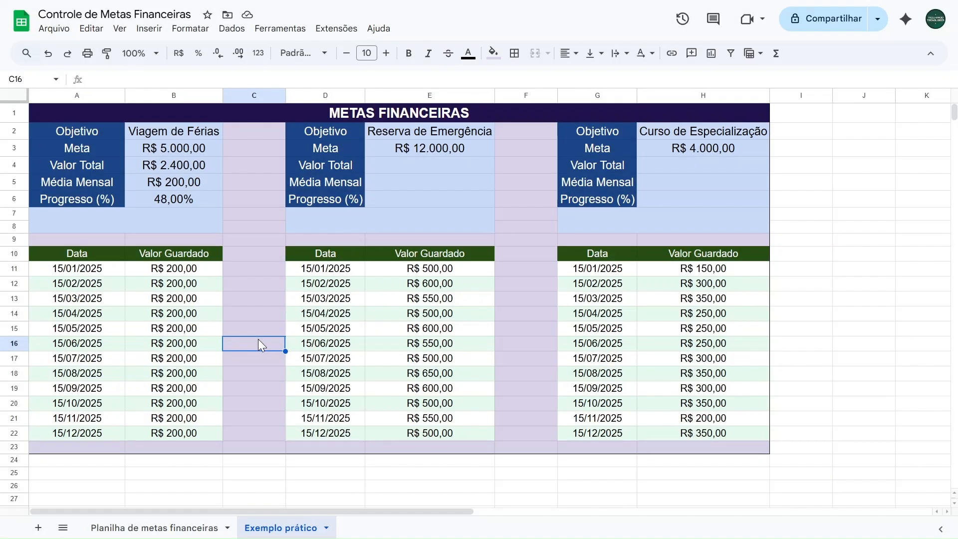
# - Start a SPARKLINE formula in the merged cell A7:B8 with B6 as its data and an empty options array {}
pyautogui.click(142, 223)
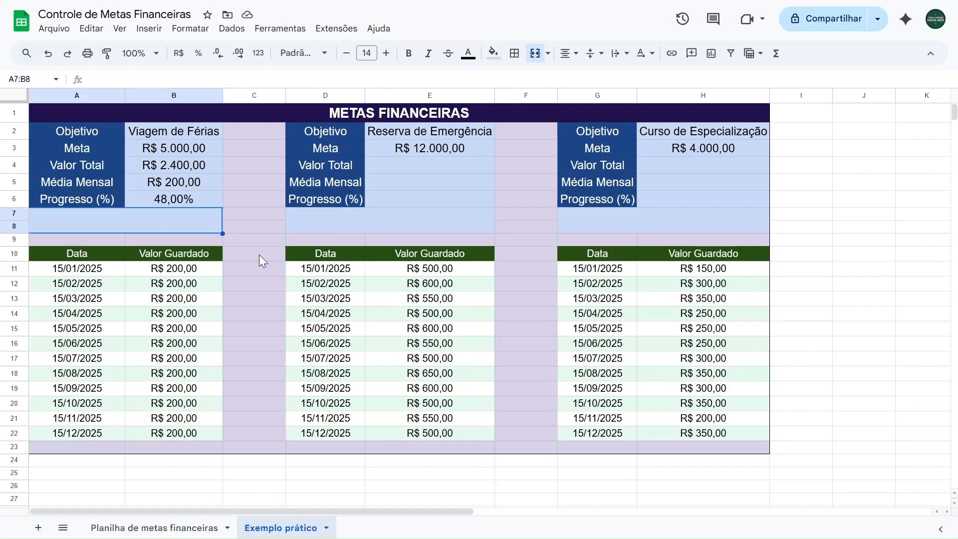
pyautogui.write('=sparkline')
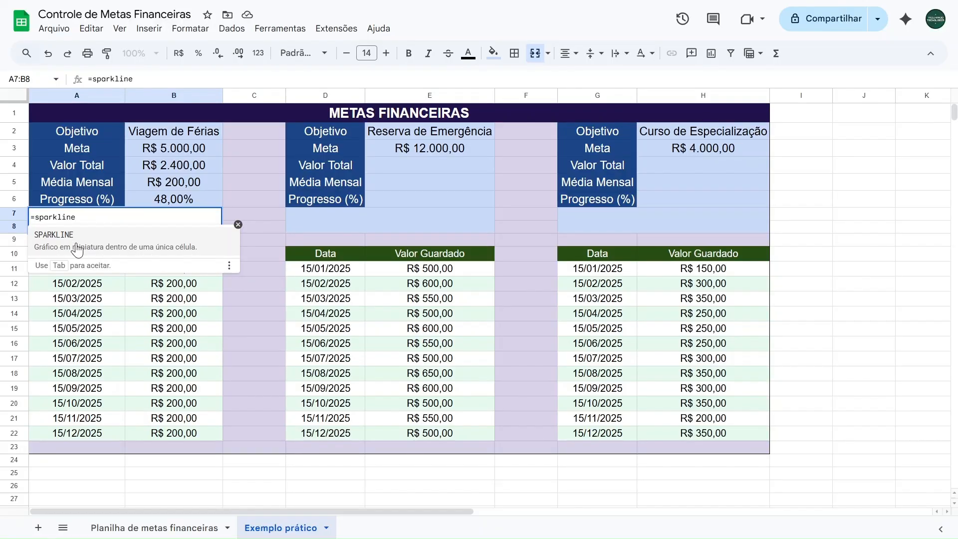
pyautogui.click(76, 249)
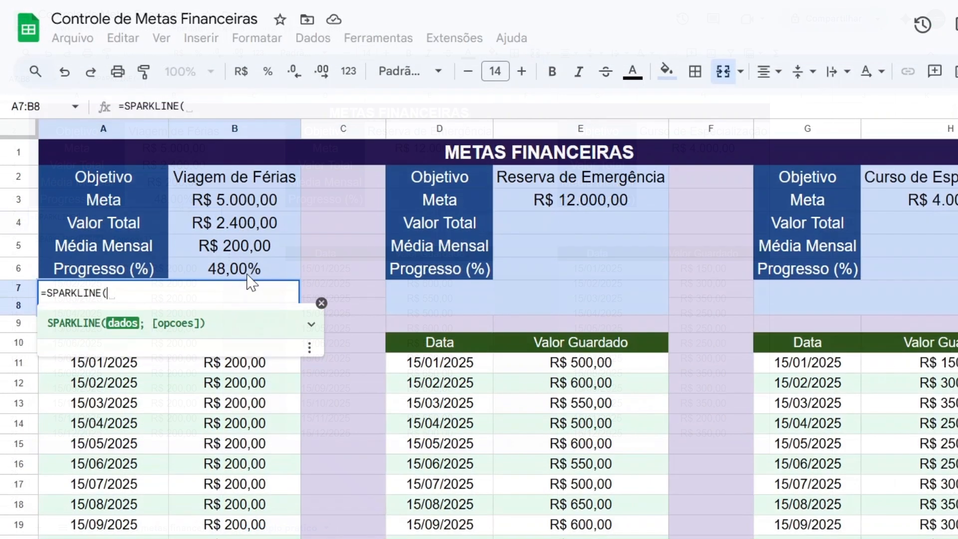
pyautogui.click(162, 199)
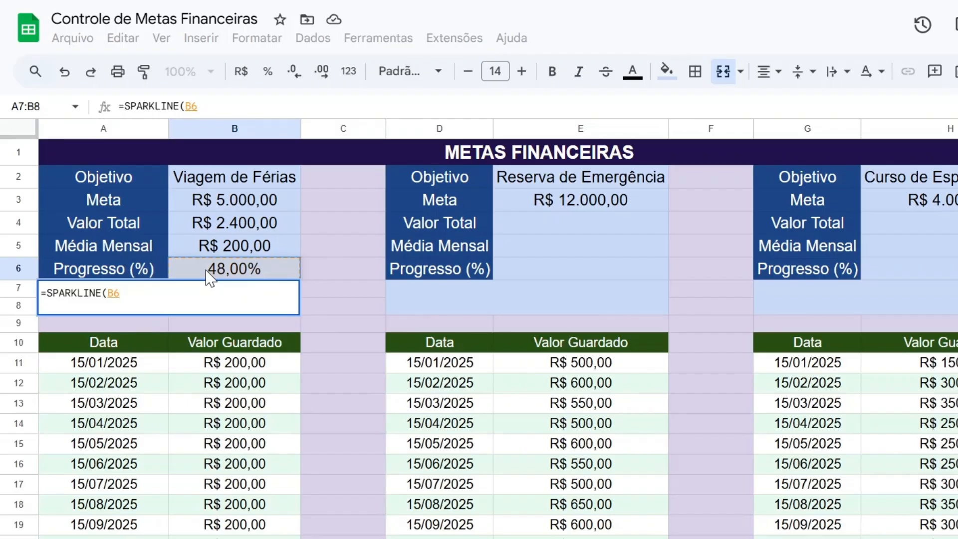
pyautogui.write(';')
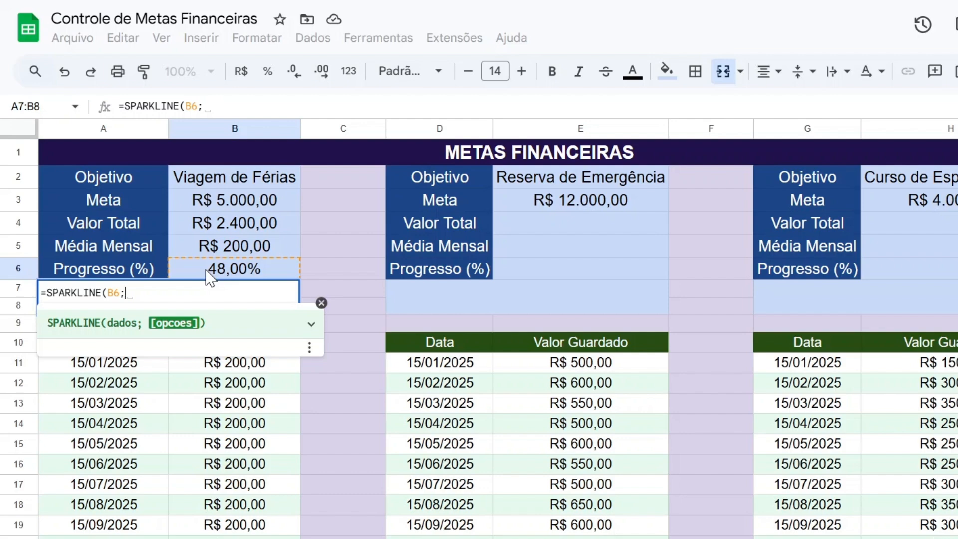
pyautogui.write('{}')
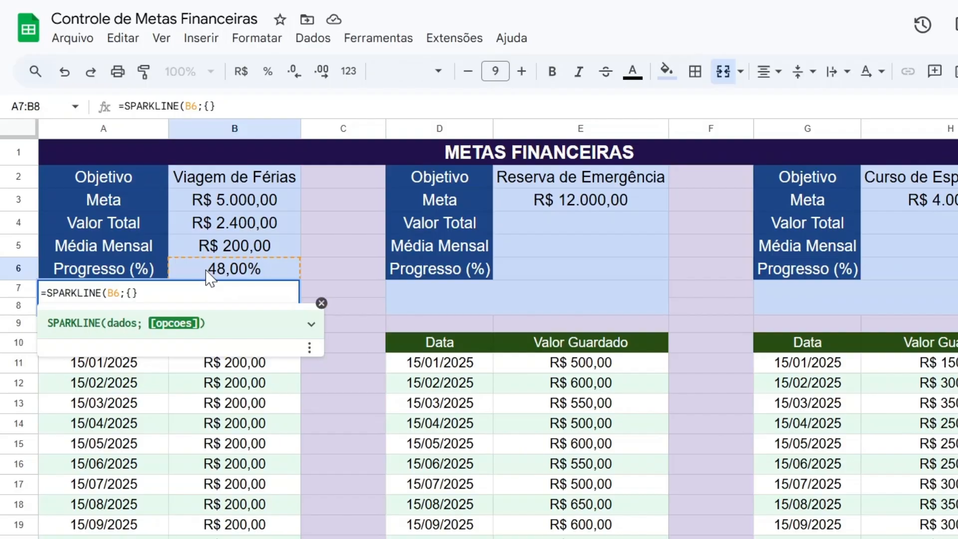
# - Add the option pair "charttype"\"bar" inside the braces of the SPARKLINE formula
pyautogui.write('""')
pyautogui.write('charttype')
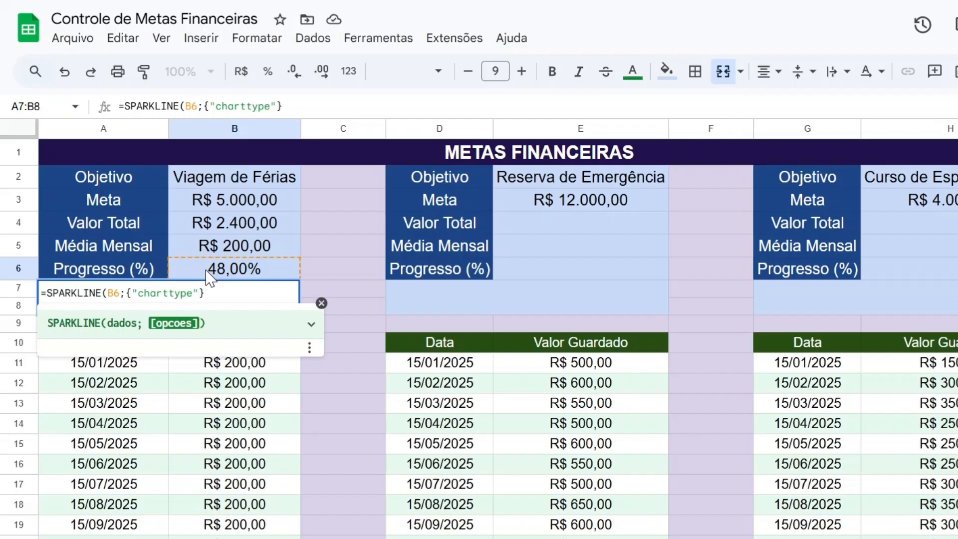
pyautogui.write('\\')
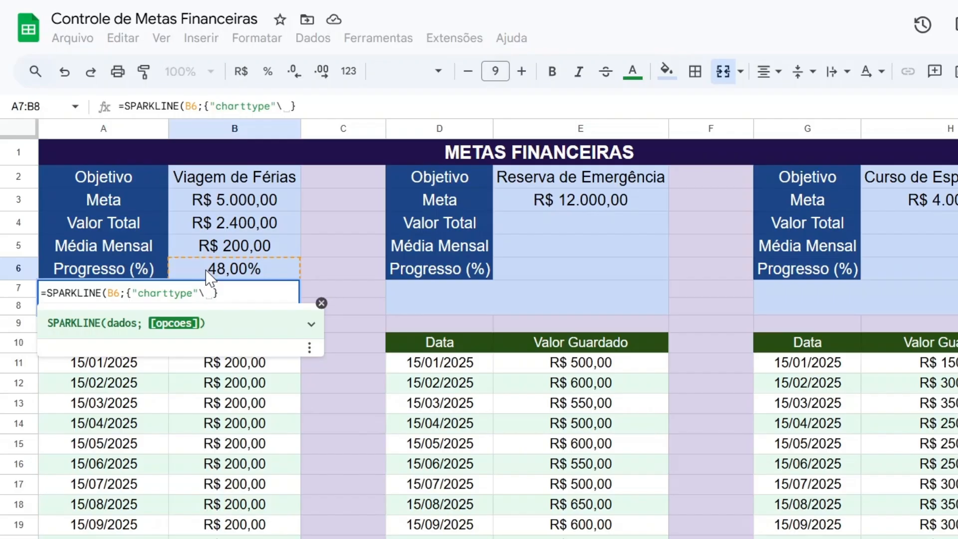
pyautogui.write('""')
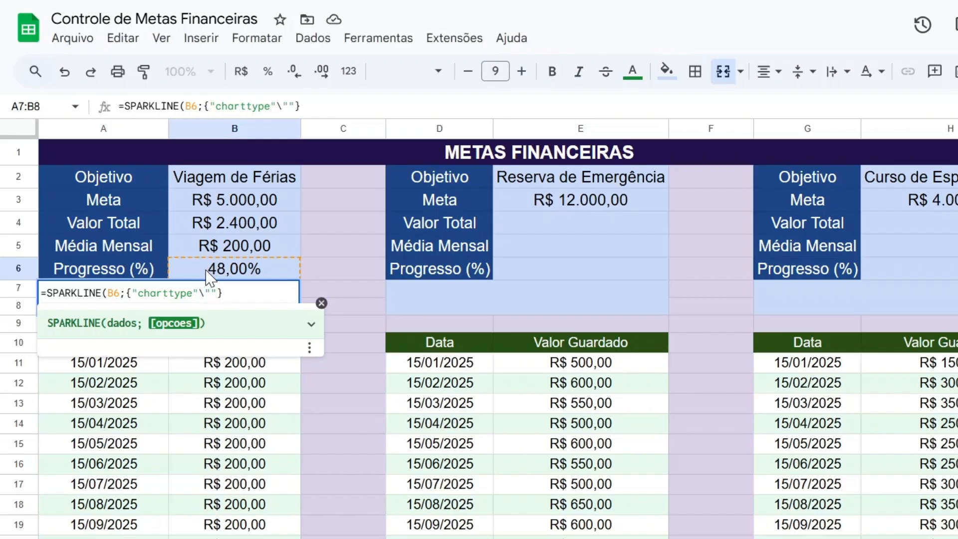
pyautogui.write('bar')
pyautogui.doubleClick(167, 293)
pyautogui.doubleClick(217, 293)
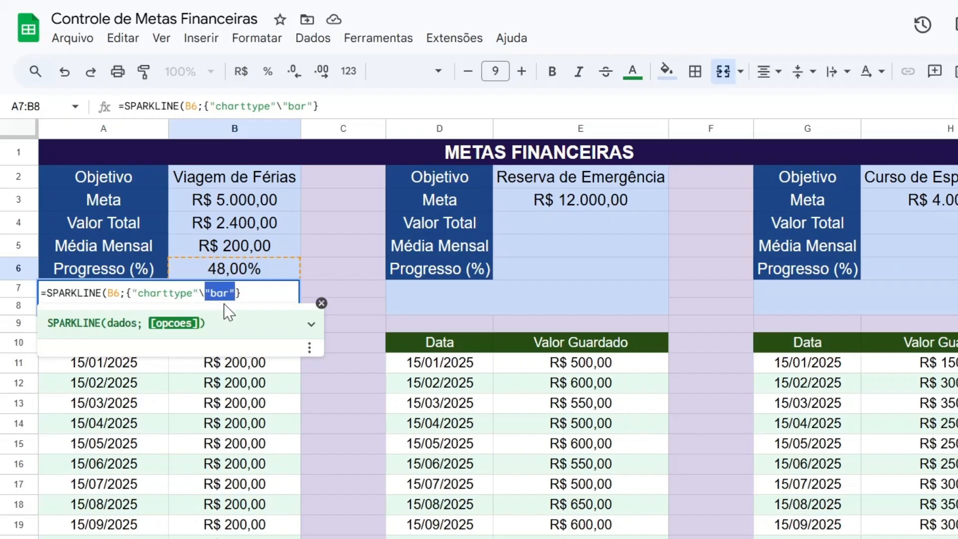
pyautogui.click(238, 293)
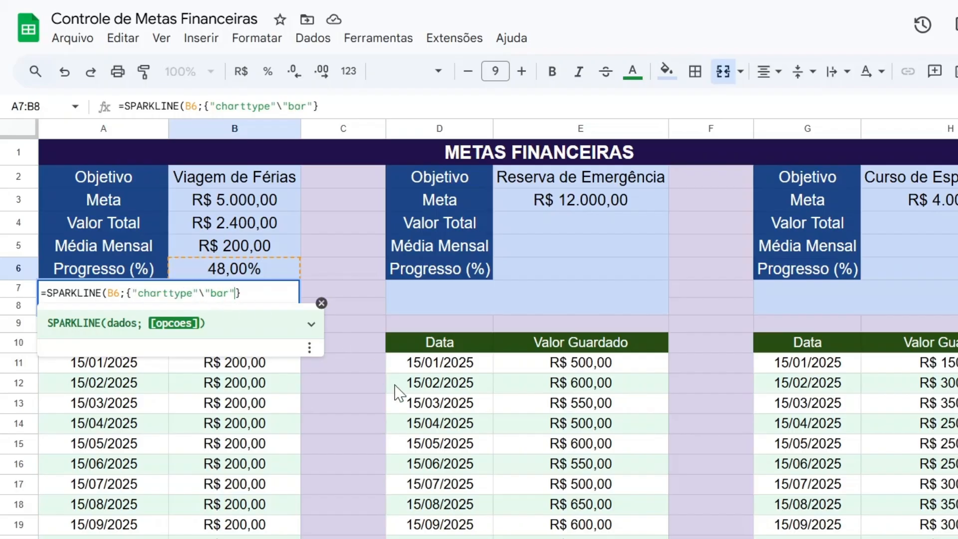
# - Add a second option pair, "color1"\"green", to the SPARKLINE options array, separated by a semicolon
pyautogui.write(';')
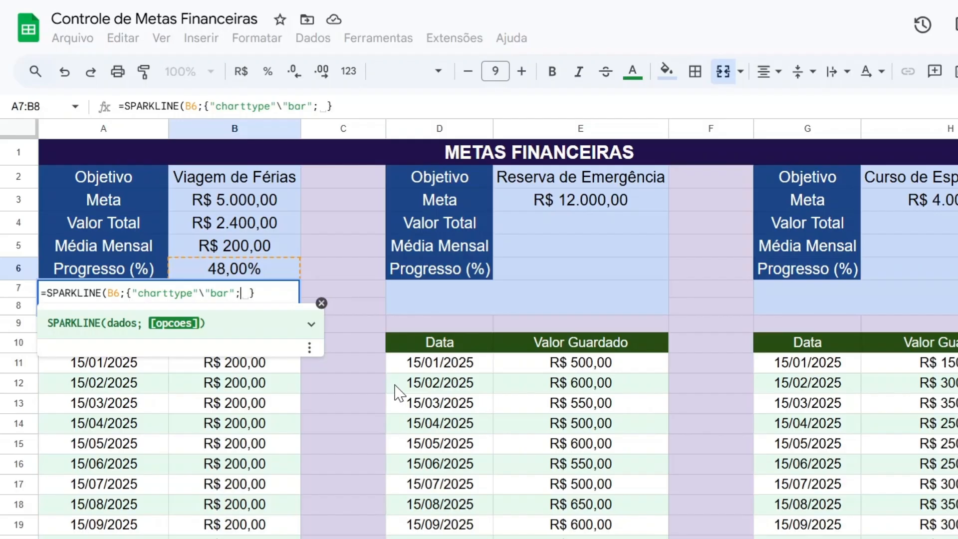
pyautogui.write('"')
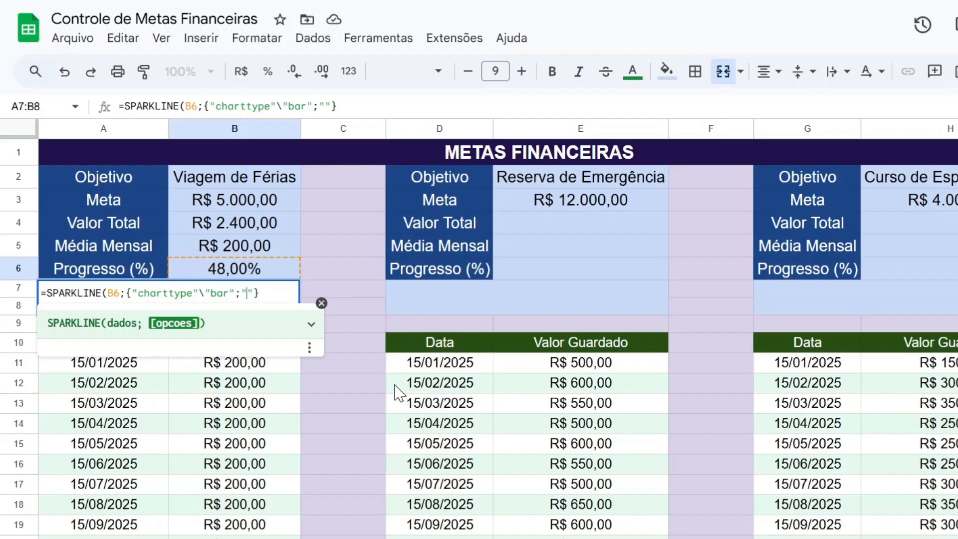
pyautogui.write('color1')
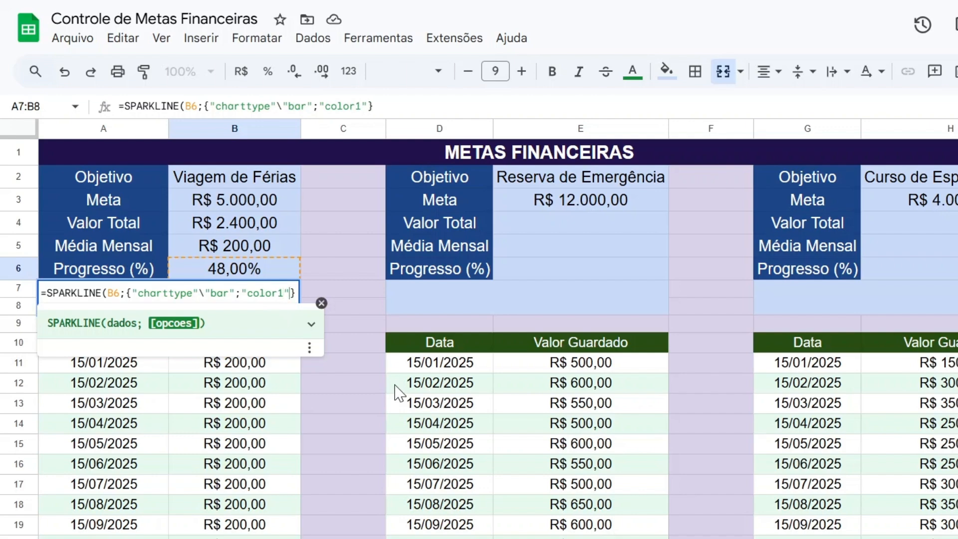
pyautogui.write('\\')
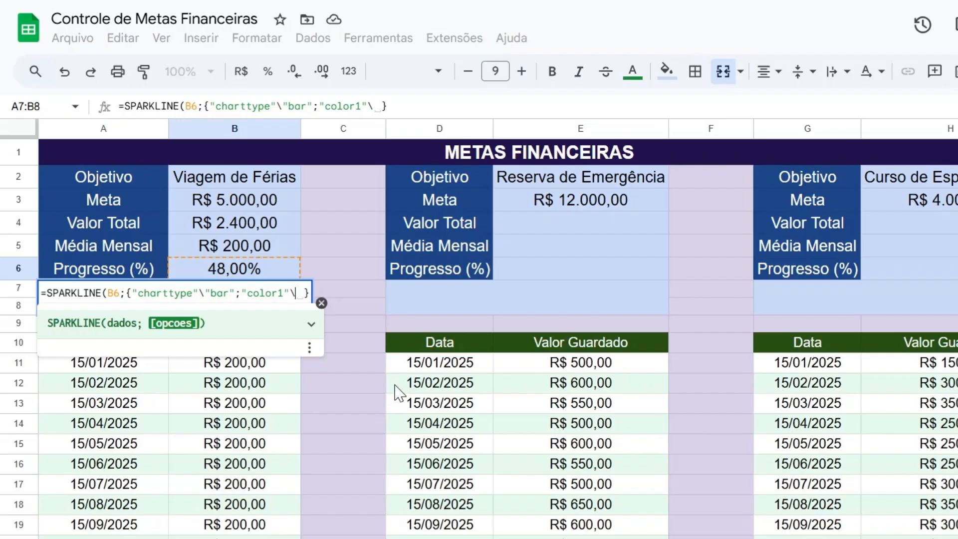
pyautogui.write('""')
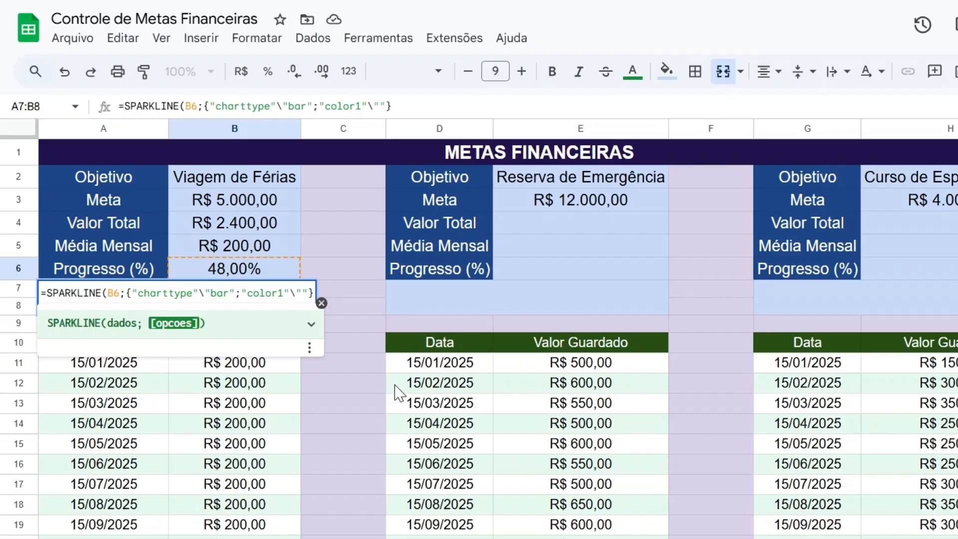
pyautogui.write('green')
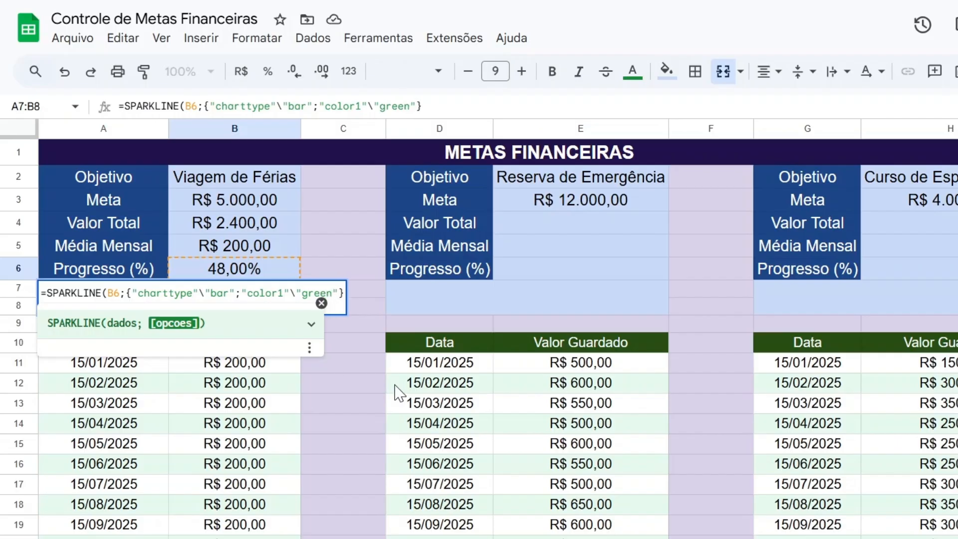
# - Add the option pair "max"\1 to the SPARKLINE options, close the parenthesis and commit the formula
pyautogui.write('; ')
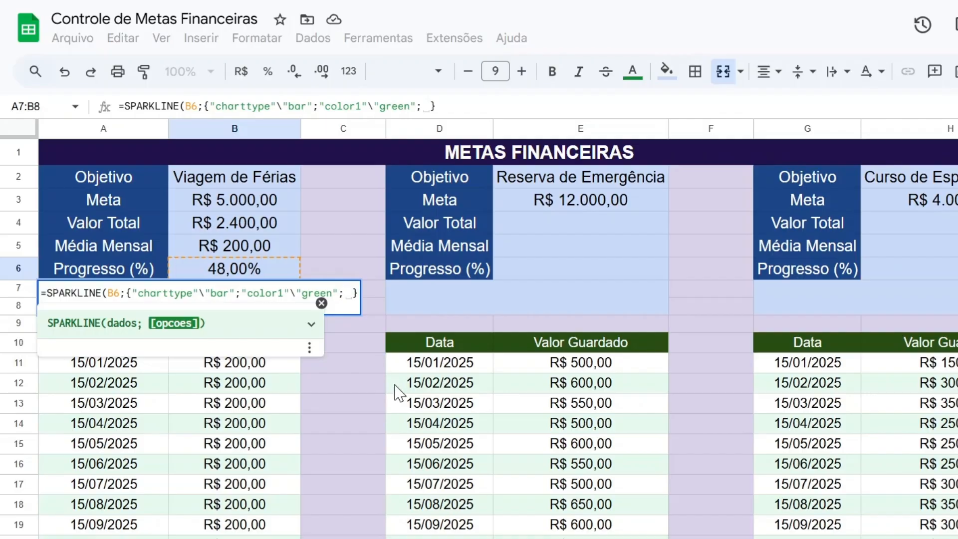
pyautogui.write('"')
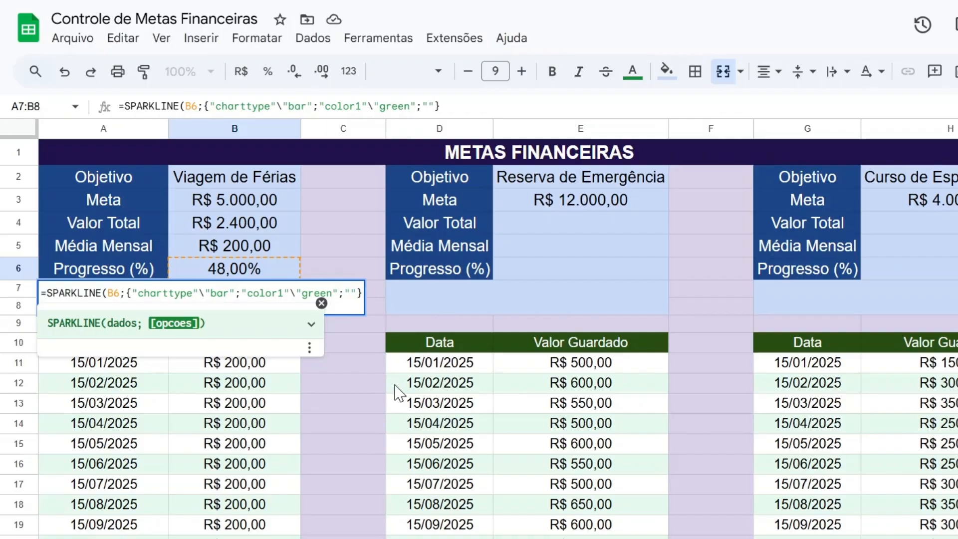
pyautogui.write('max')
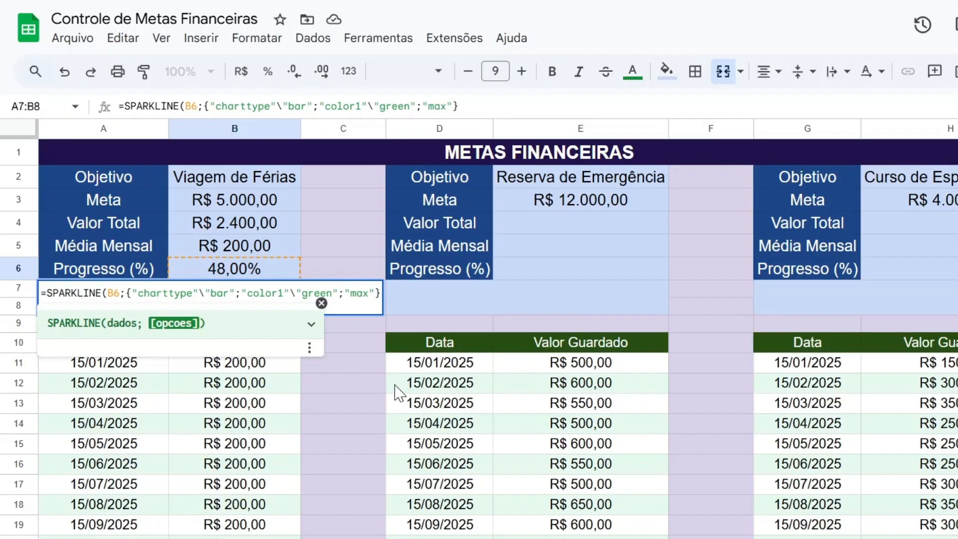
pyautogui.press('Right')
pyautogui.write('\\1')
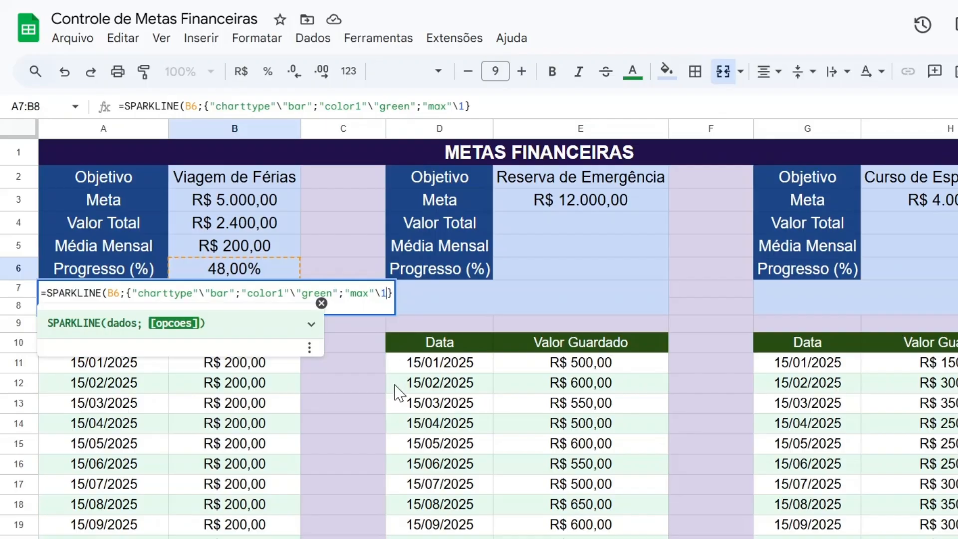
pyautogui.press('Right')
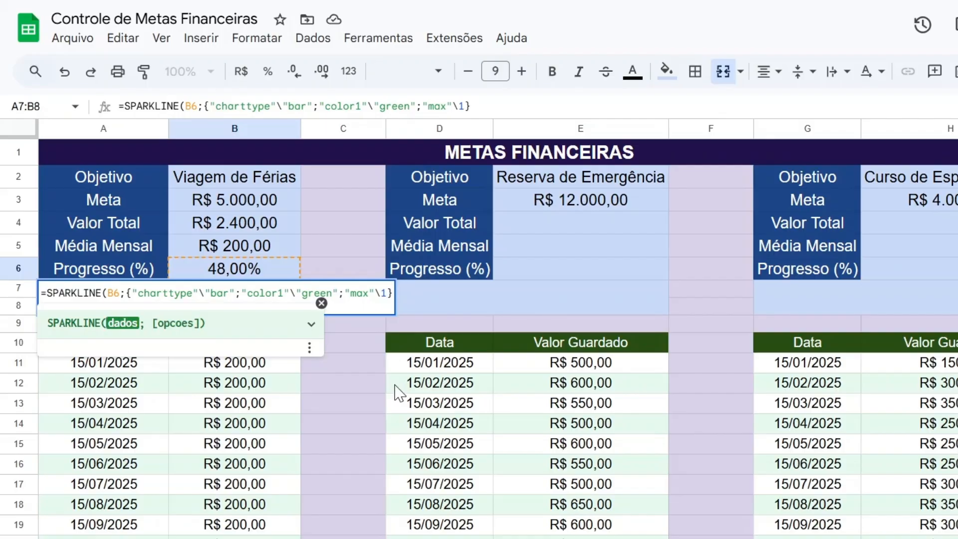
pyautogui.write(')')
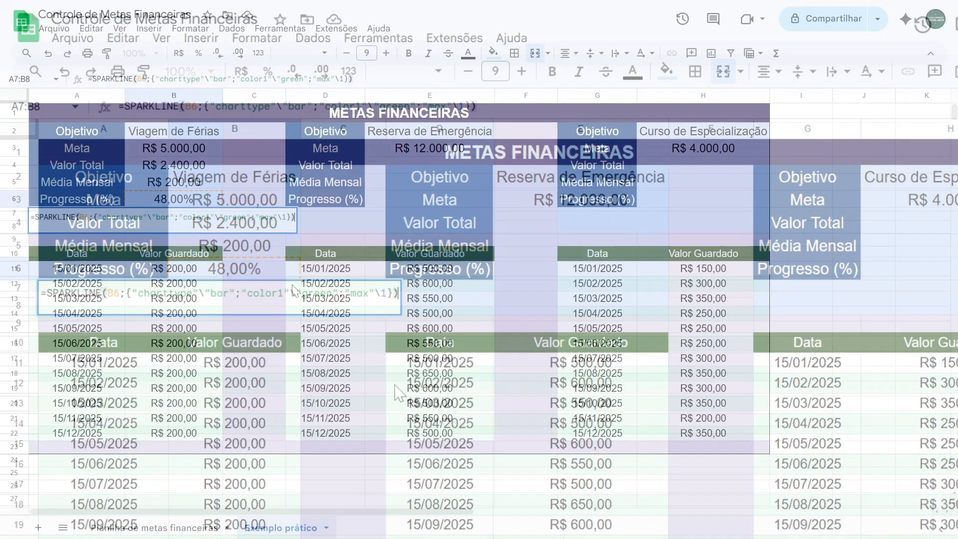
pyautogui.press('Return')
# - Test the progress bar by setting the saved amounts in B11:B22 to 0 and entering 1000 in each of B11 to B15
pyautogui.click(197, 271)
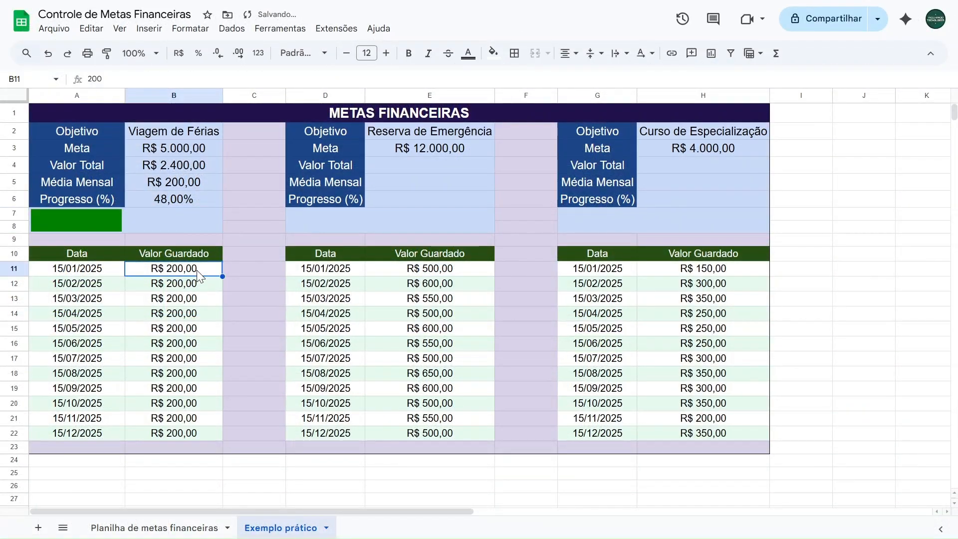
pyautogui.write('0 0 0 0 0 0 0 0 0 0 0 0')
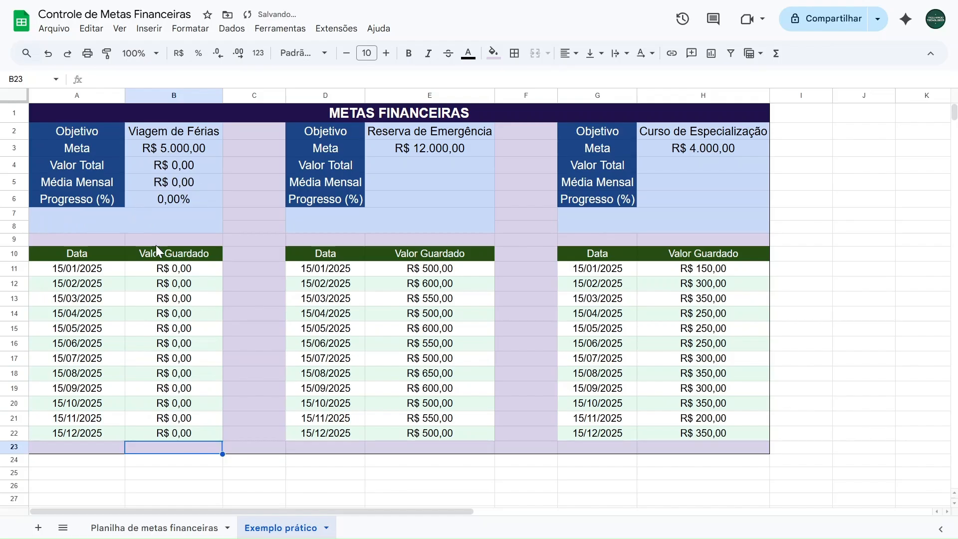
pyautogui.click(174, 272)
pyautogui.write('1000')
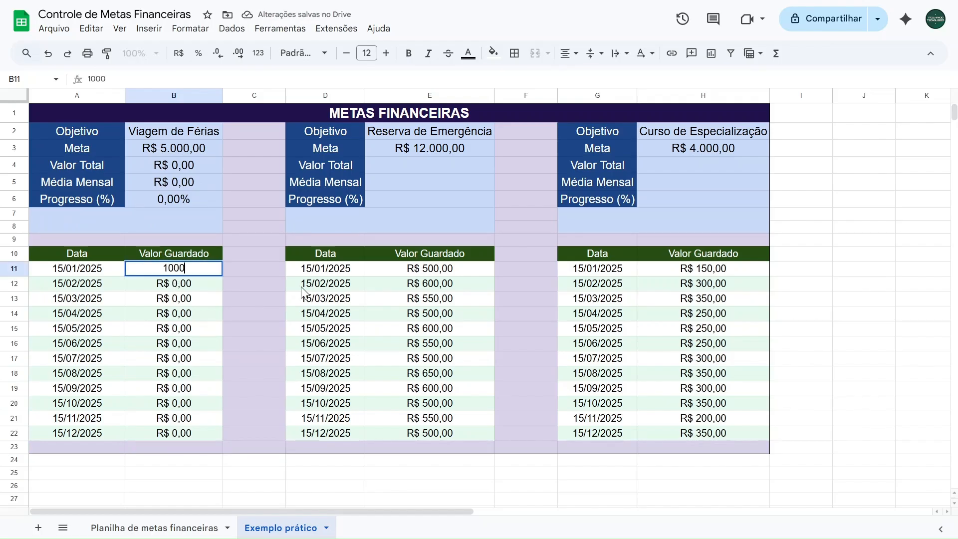
pyautogui.press('Return')
pyautogui.write('1000')
pyautogui.press('Return')
pyautogui.write('1000')
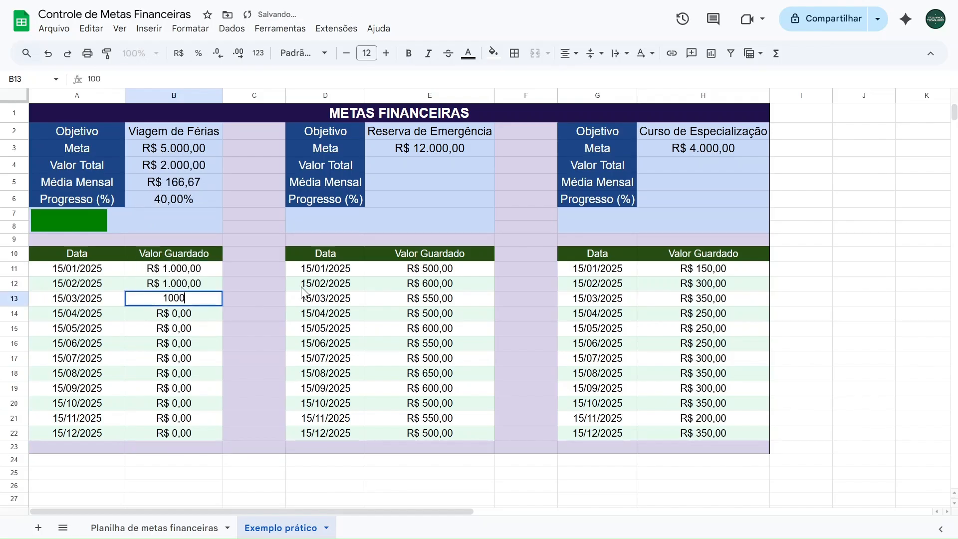
pyautogui.press('Return')
pyautogui.write('1000')
pyautogui.press('Return')
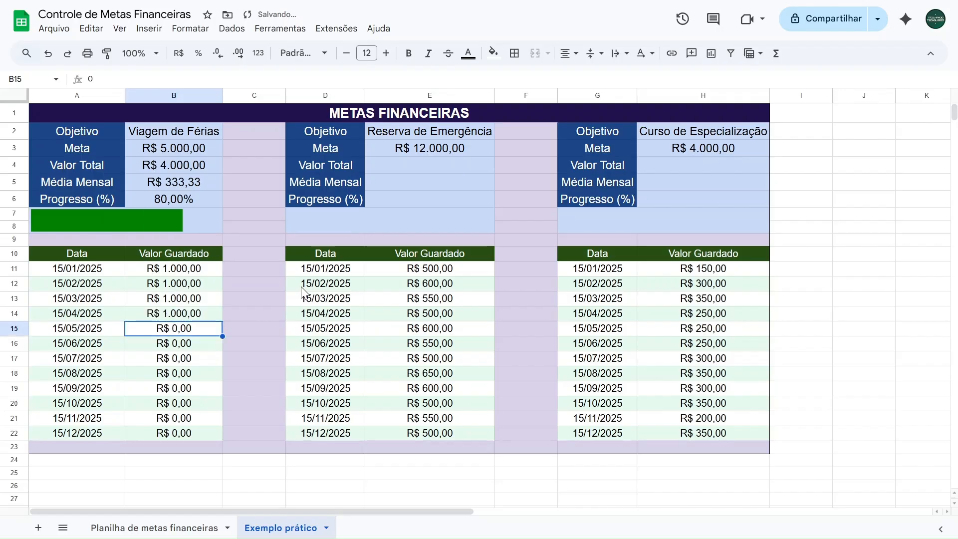
pyautogui.write('1000')
pyautogui.press('Return')
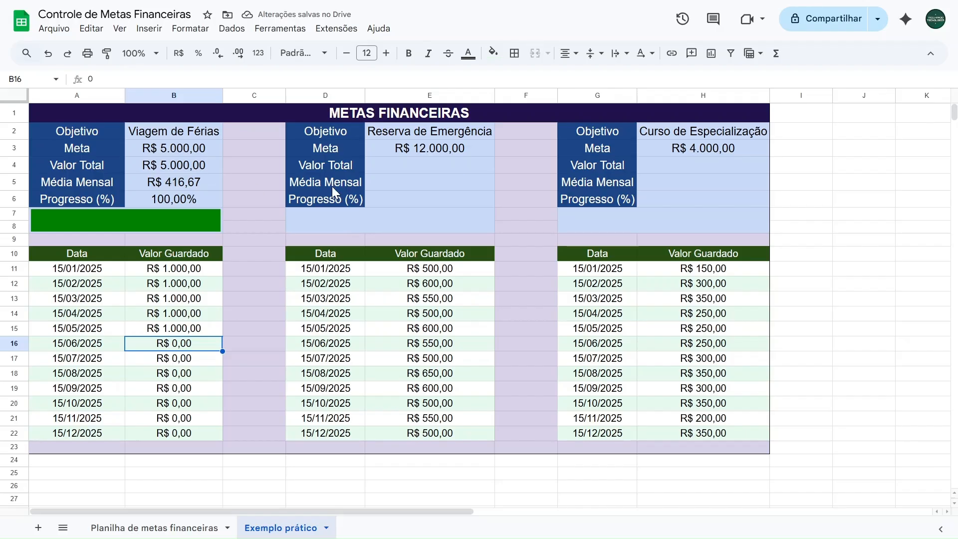
pyautogui.click(411, 167)
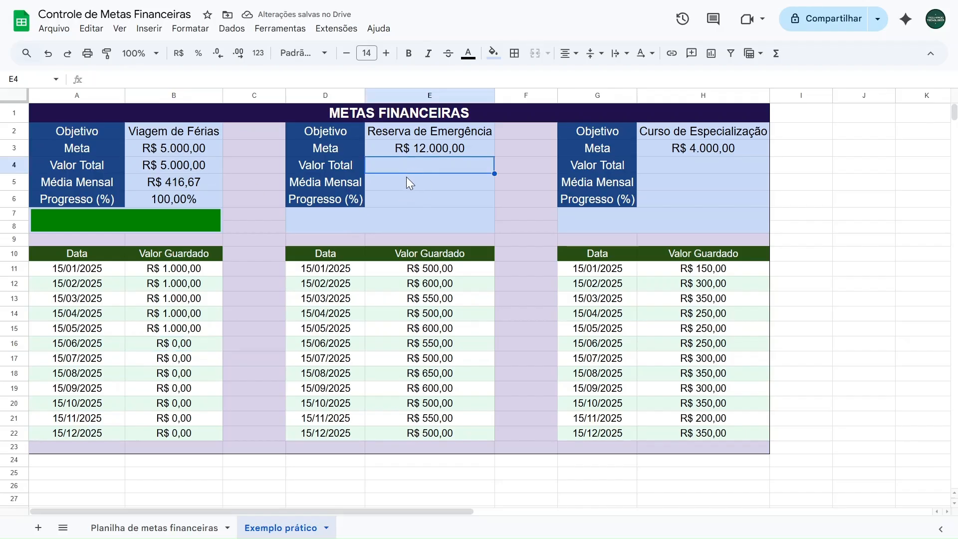
pyautogui.click(403, 182)
pyautogui.click(399, 199)
pyautogui.click(396, 214)
pyautogui.click(200, 216)
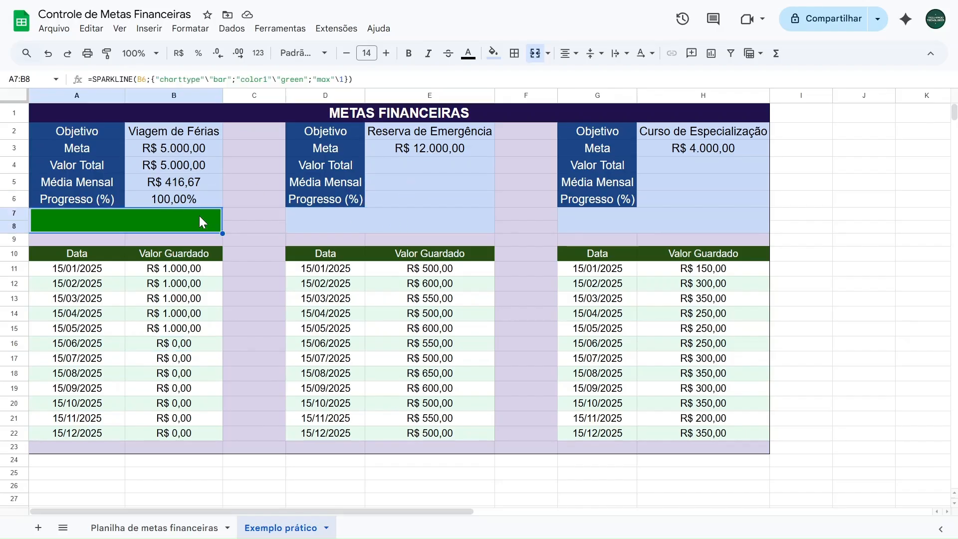
# - Calculate the Reserva de Emergência Valor Total in E4 with SOMA over the saved amounts E11:E22
pyautogui.click(403, 169)
pyautogui.write('=soma')
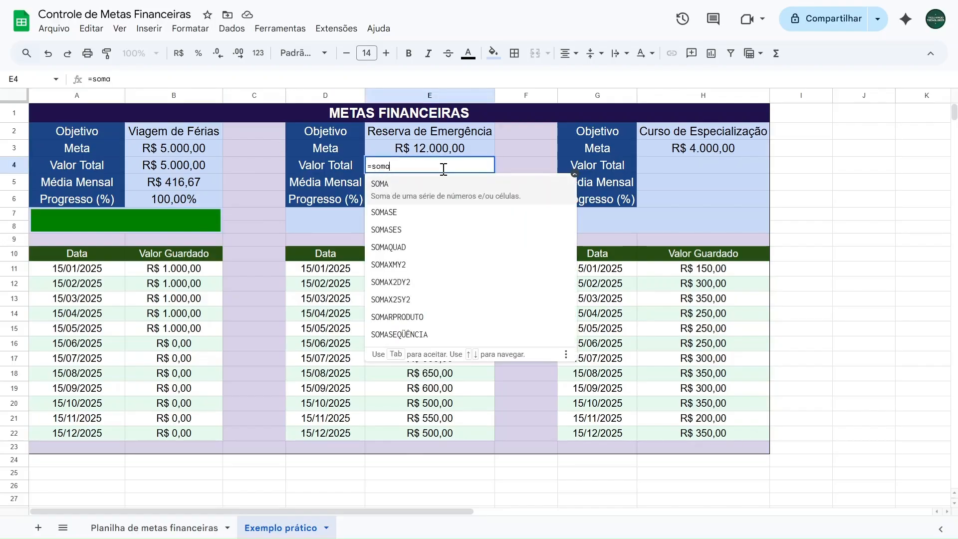
pyautogui.click(421, 189)
pyautogui.moveTo(438, 270); pyautogui.dragTo(445, 430)
pyautogui.press('Return')
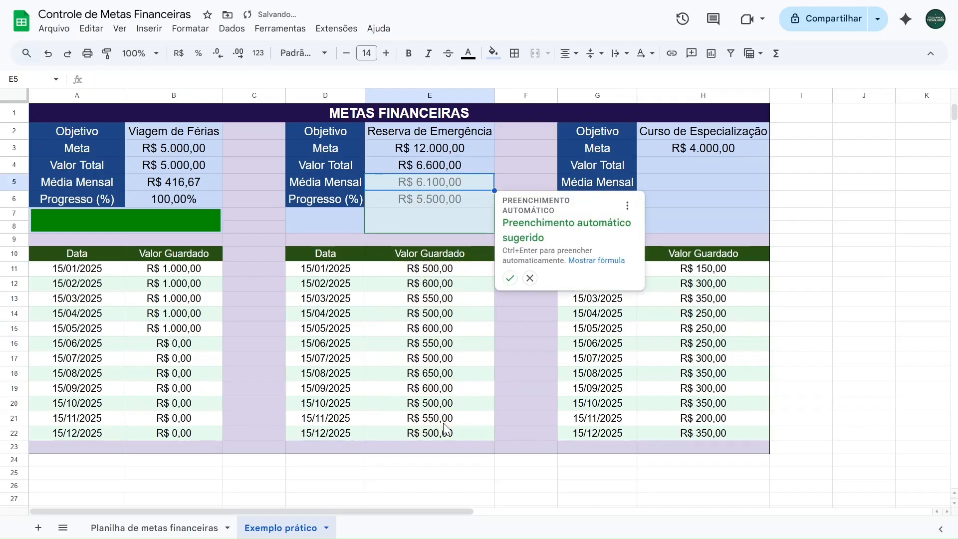
# - Calculate the Reserva de Emergência Média Mensal in E5 with MÉDIA over E11:E22
pyautogui.write('=média')
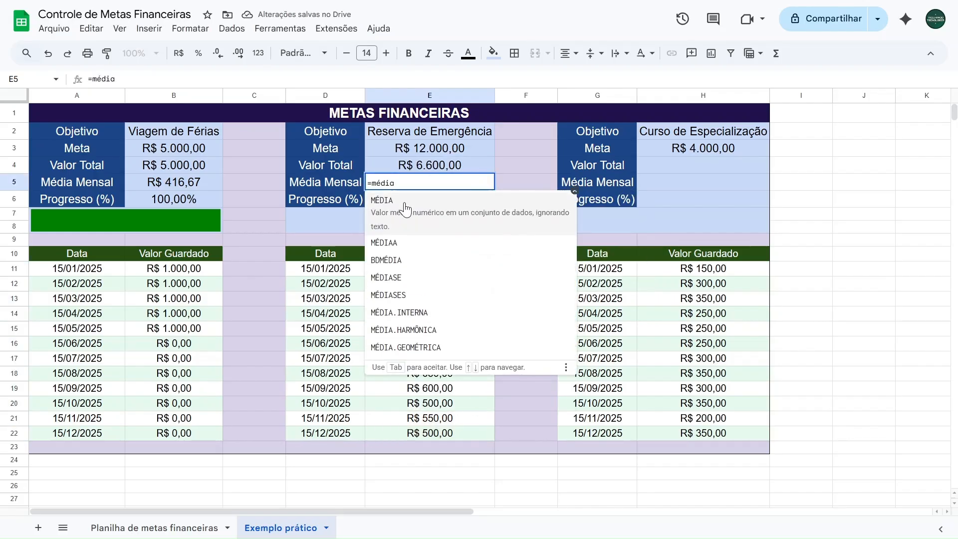
pyautogui.click(405, 206)
pyautogui.moveTo(441, 272); pyautogui.dragTo(445, 430)
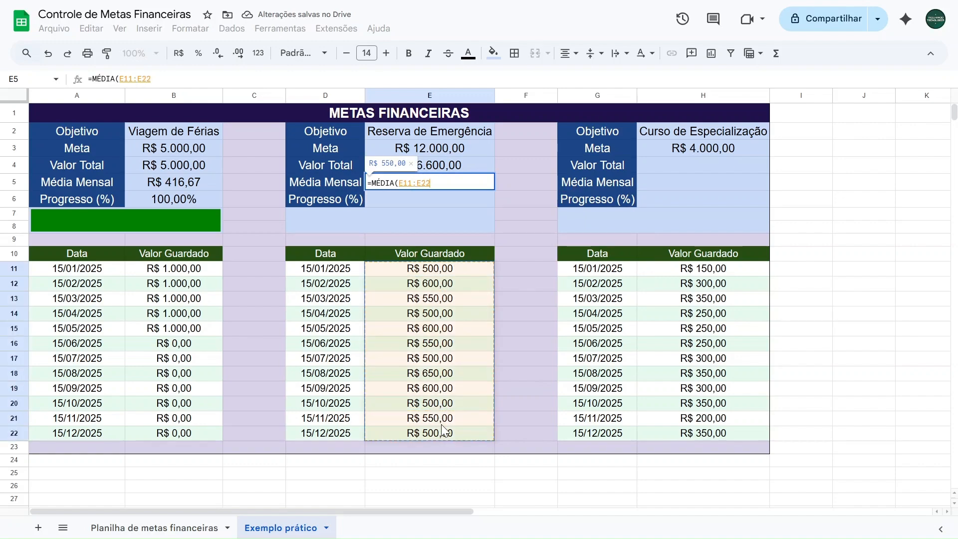
pyautogui.press('Return')
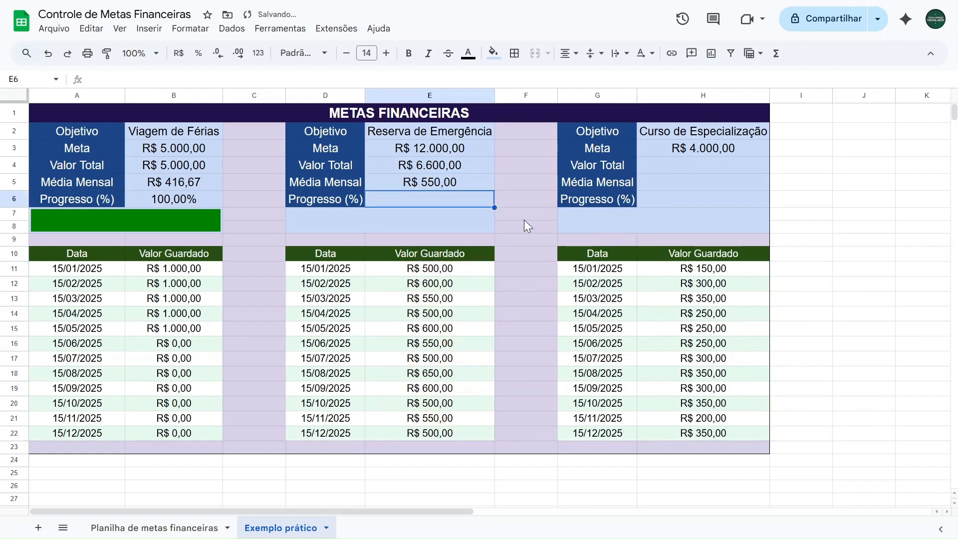
# - Calculate the Reserva de Emergência progress in E6 with the formula =E4/E3
pyautogui.write('=')
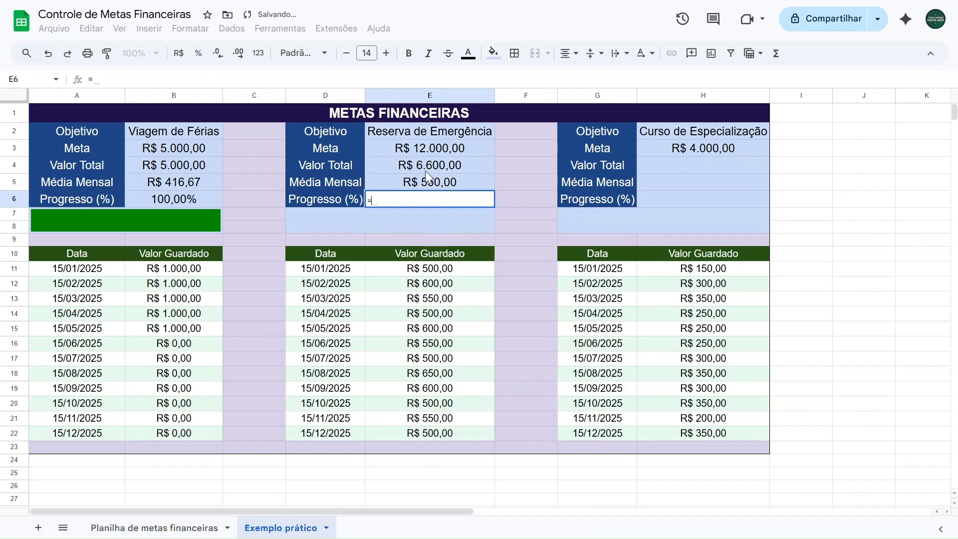
pyautogui.click(426, 164)
pyautogui.write('/')
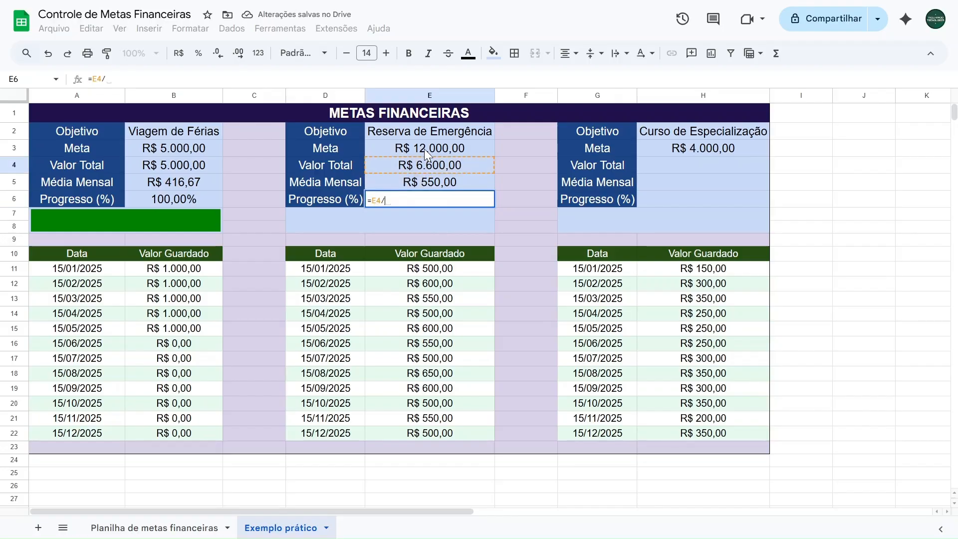
pyautogui.click(424, 149)
pyautogui.press('Return')
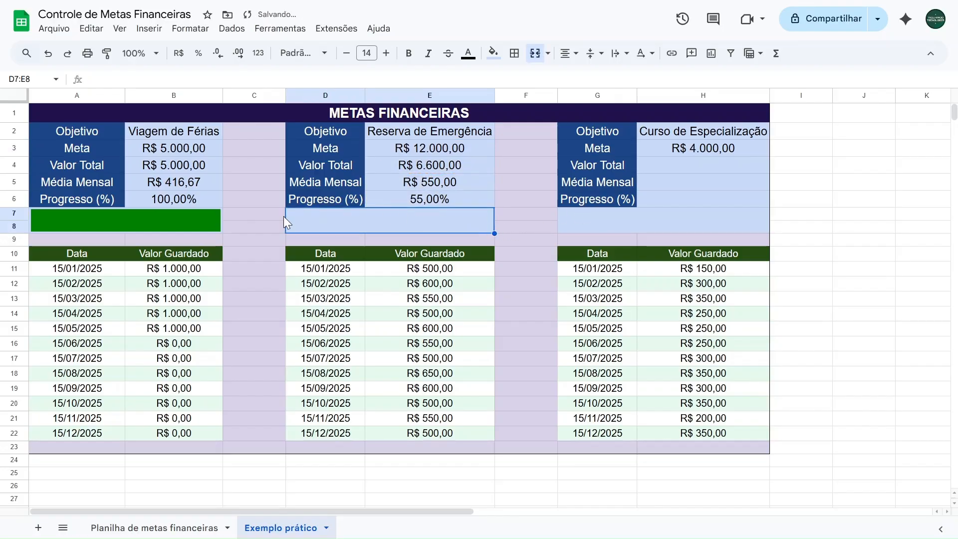
# - Copy the Viagem de Férias SPARKLINE formula text from A7:B8 into the Reserva de Emergência bar cell D7:E8
pyautogui.click(187, 221)
pyautogui.click(355, 79)
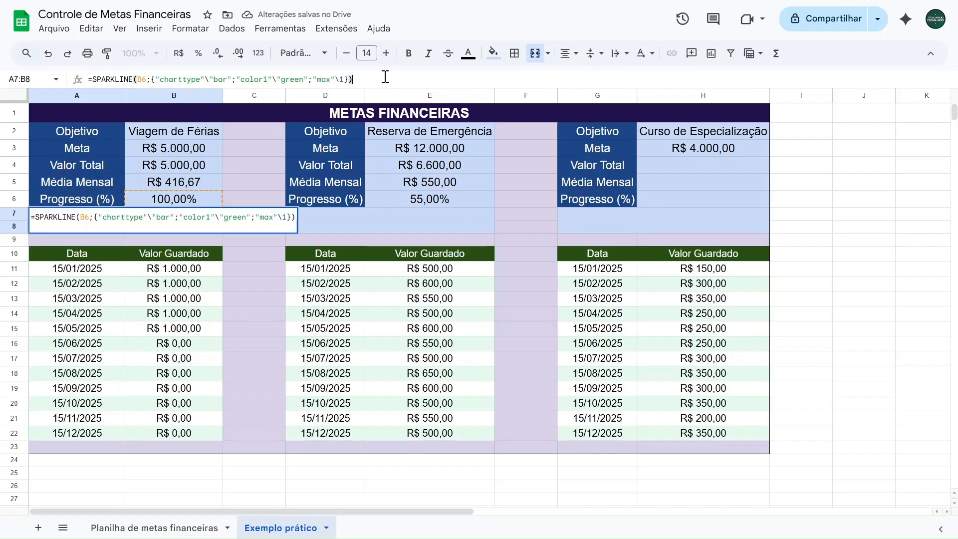
pyautogui.moveTo(355, 78); pyautogui.dragTo(89, 80)
pyautogui.hotkey('ctrl', 'c')
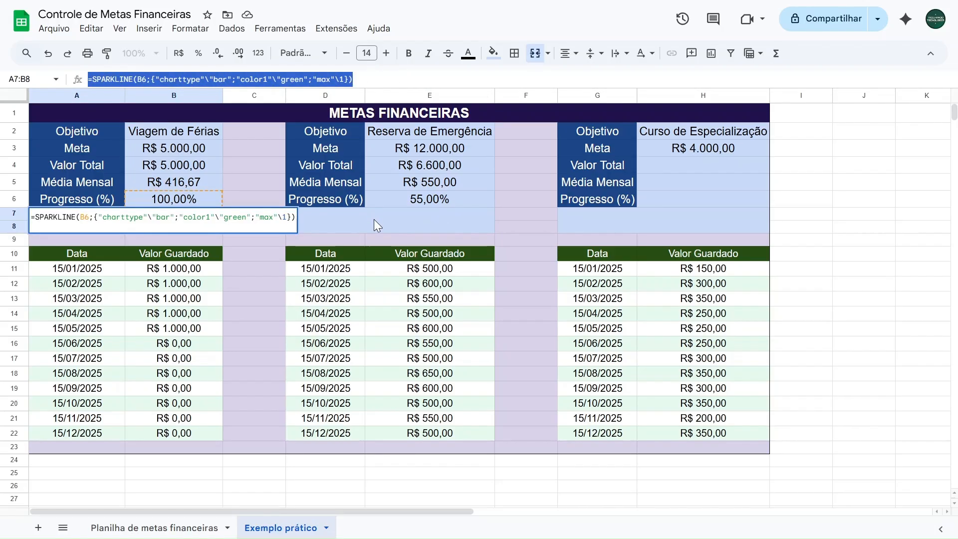
pyautogui.click(344, 220)
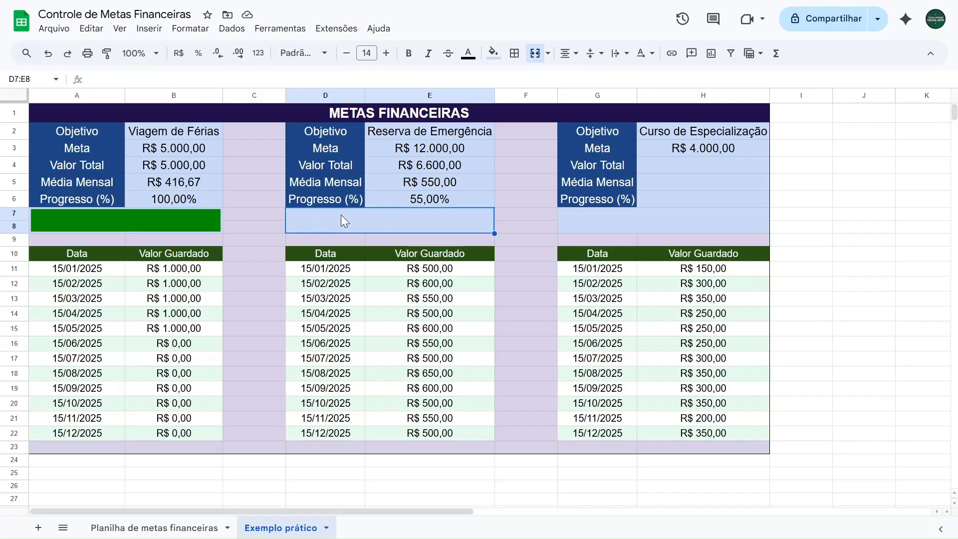
pyautogui.hotkey('ctrl', 'v')
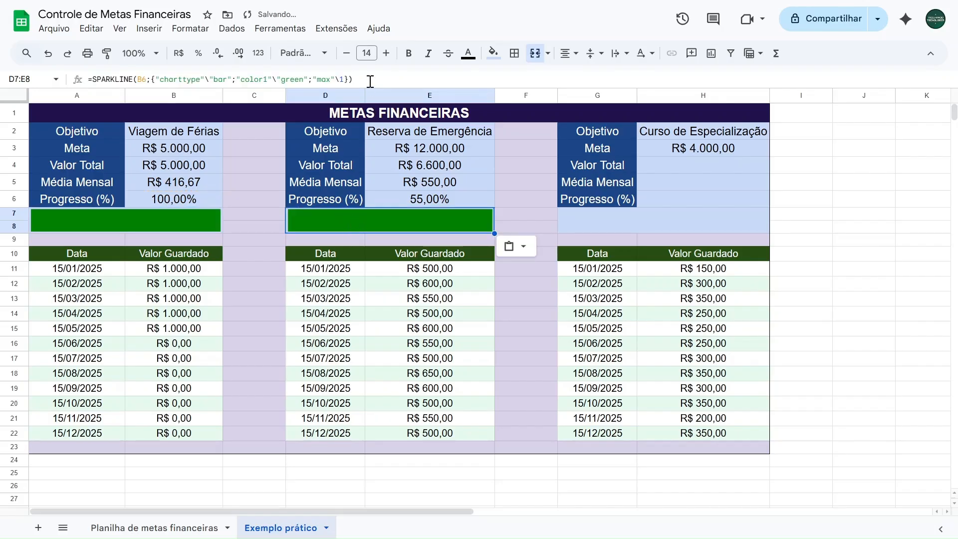
# - Compare the SPARKLINE formulas in A7:B8 and D7:E8 with the progress cells B6 and E6 to check the data reference
pyautogui.click(151, 214)
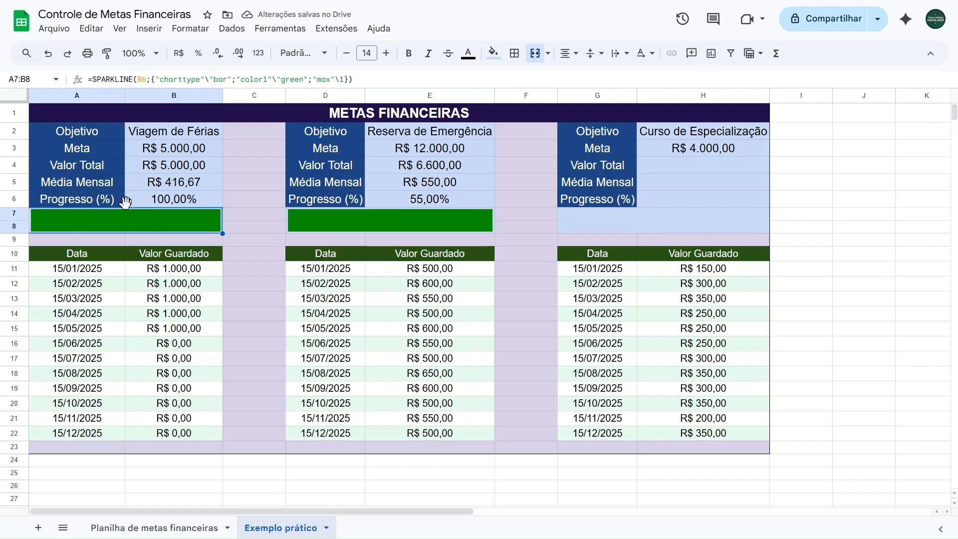
pyautogui.click(319, 223)
pyautogui.tripleClick(314, 83)
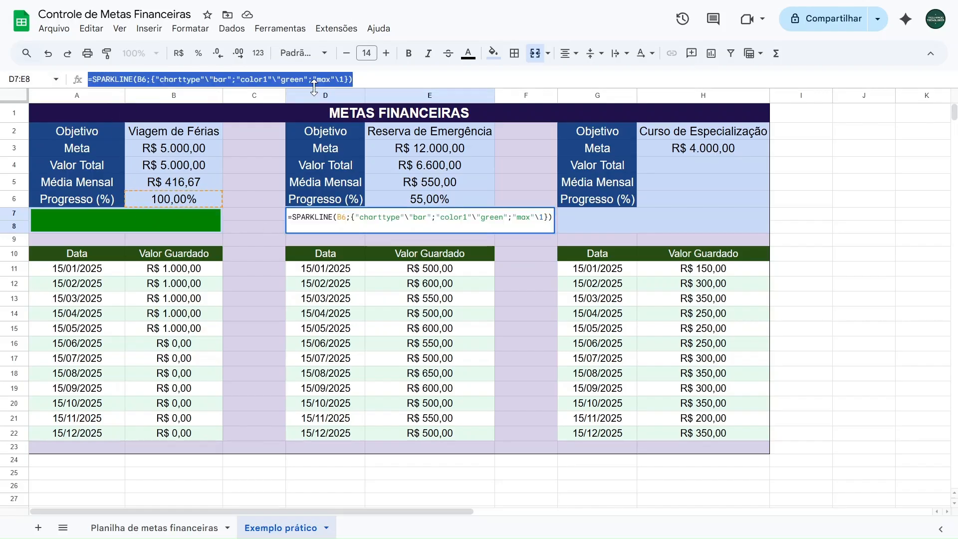
pyautogui.click(366, 83)
pyautogui.press('Escape')
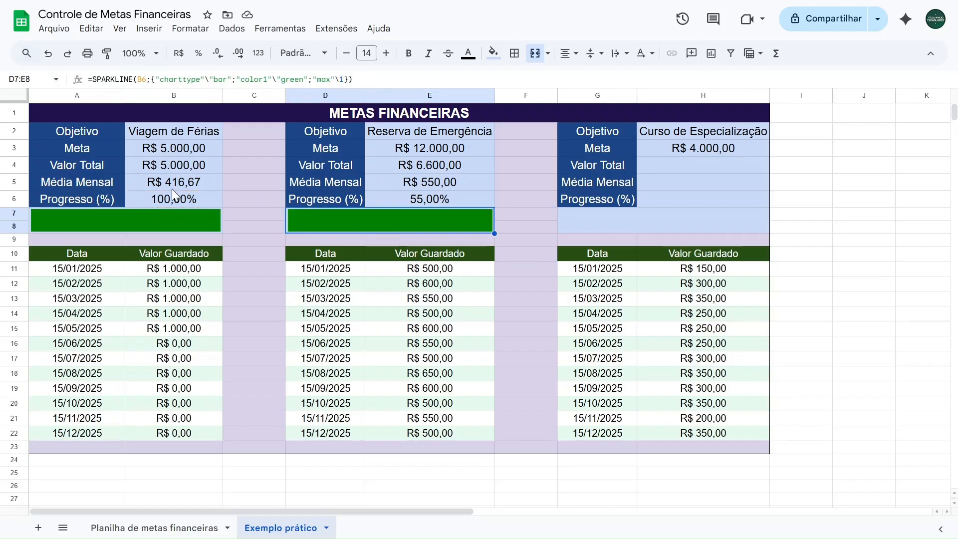
pyautogui.moveTo(137, 80); pyautogui.dragTo(148, 79)
pyautogui.press('Escape')
pyautogui.click(180, 197)
pyautogui.click(350, 222)
pyautogui.click(415, 201)
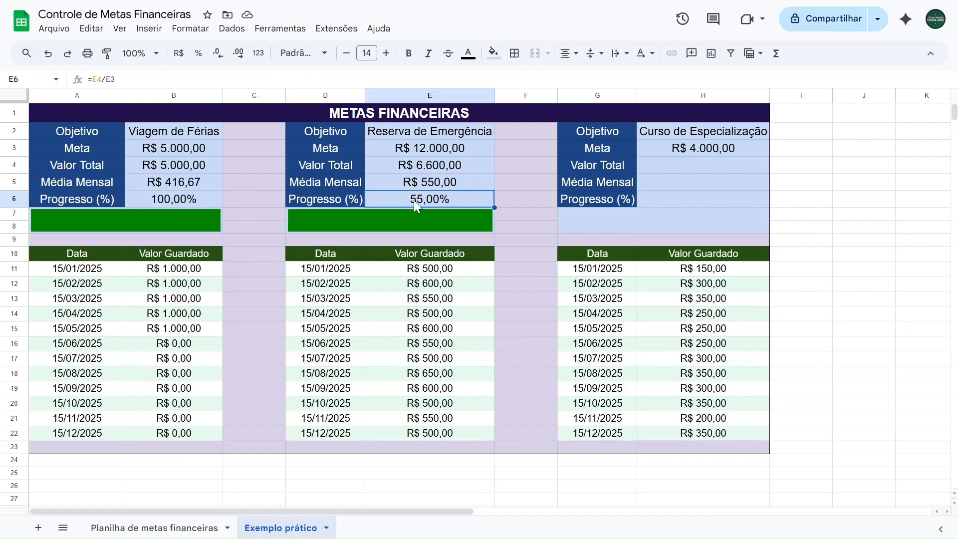
# - Change the data reference of the SPARKLINE formula in D7:E8 to E6
pyautogui.click(411, 223)
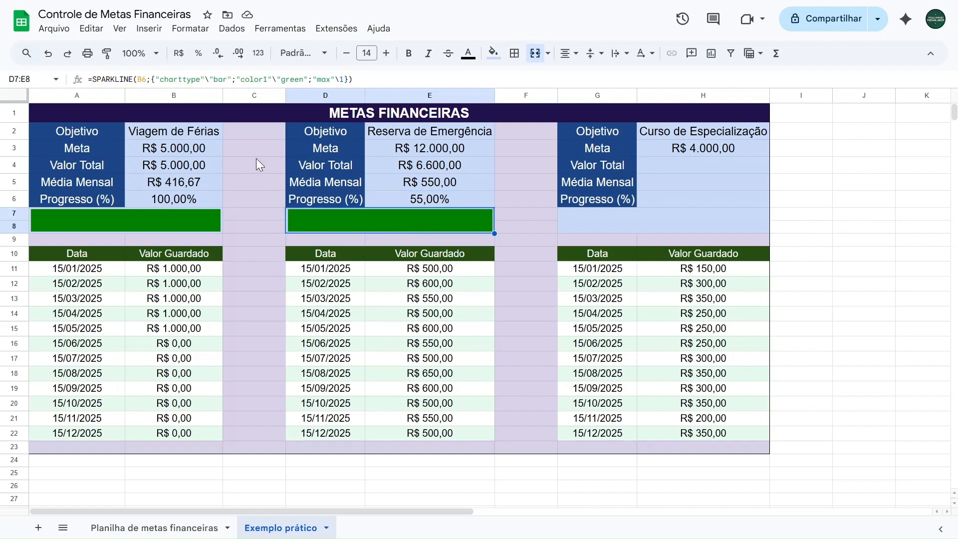
pyautogui.click(143, 80)
pyautogui.press('BackSpace')
pyautogui.write('E')
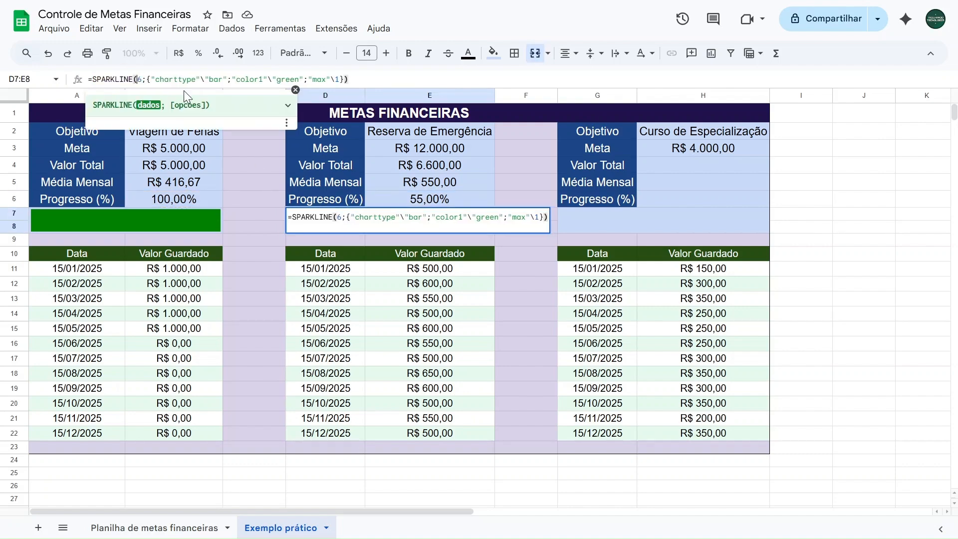
pyautogui.press('End')
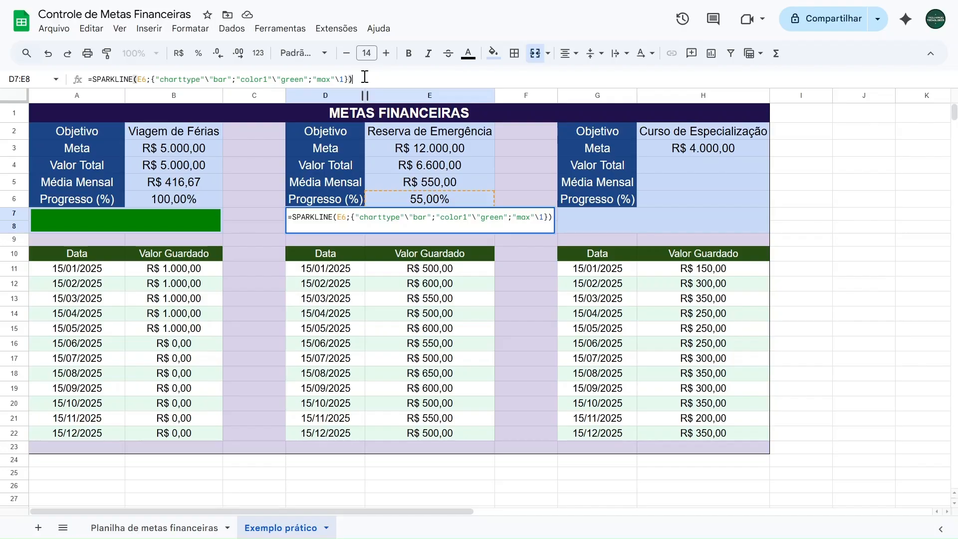
pyautogui.press('Return')
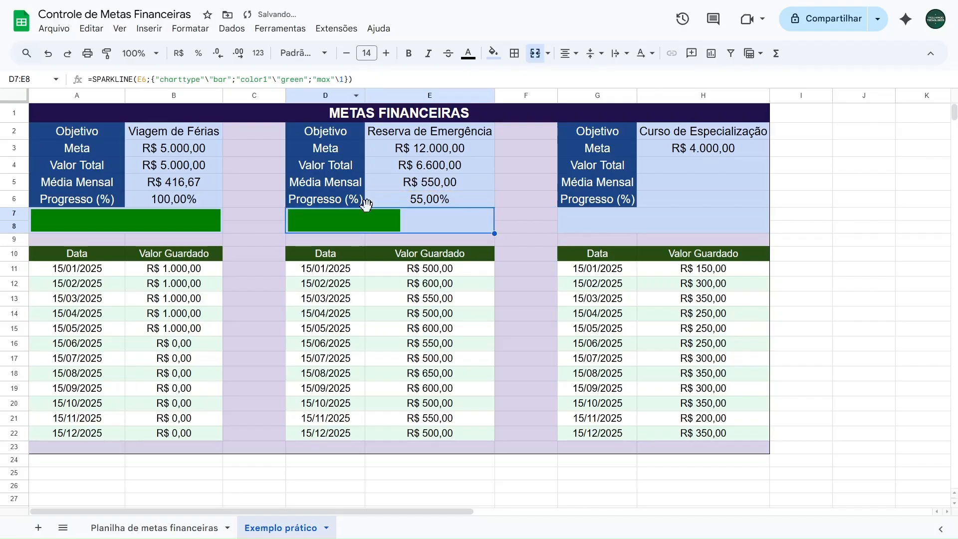
# - Set color1 of the Reserva de Emergência SPARKLINE bar in D7:E8 to "blue"
pyautogui.click(282, 79)
pyautogui.moveTo(282, 79); pyautogui.dragTo(303, 79)
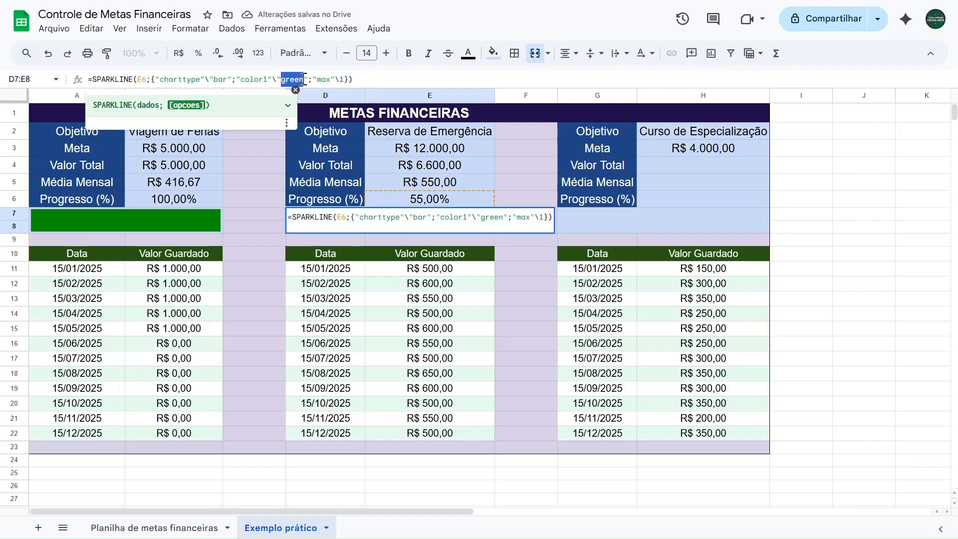
pyautogui.write('blue')
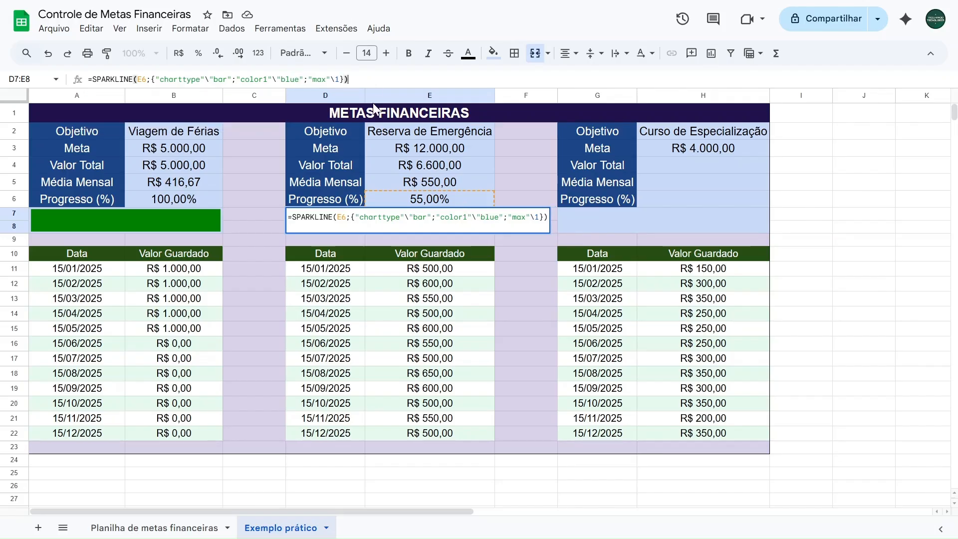
pyautogui.click(389, 216)
pyautogui.click(618, 226)
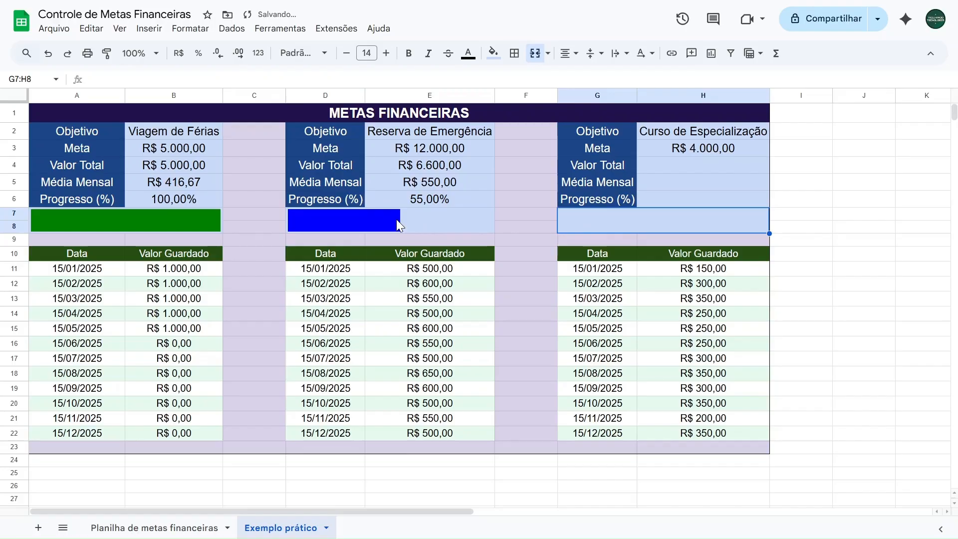
# - Copy the Reserva de Emergência bar cell into G7:H8 for Curso de Especialização and check its data reference
pyautogui.click(396, 219)
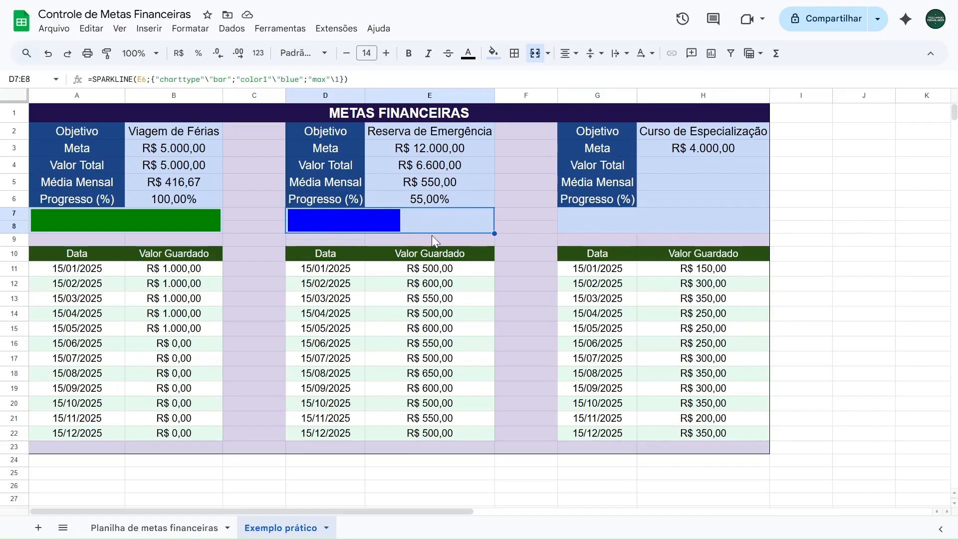
pyautogui.hotkey('ctrl', 'c')
pyautogui.click(584, 221)
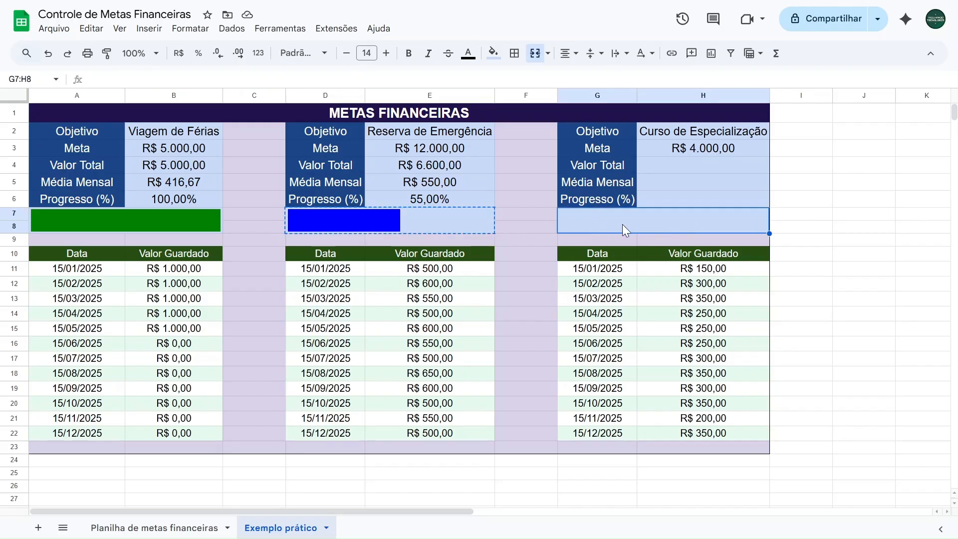
pyautogui.hotkey('ctrl', 'v')
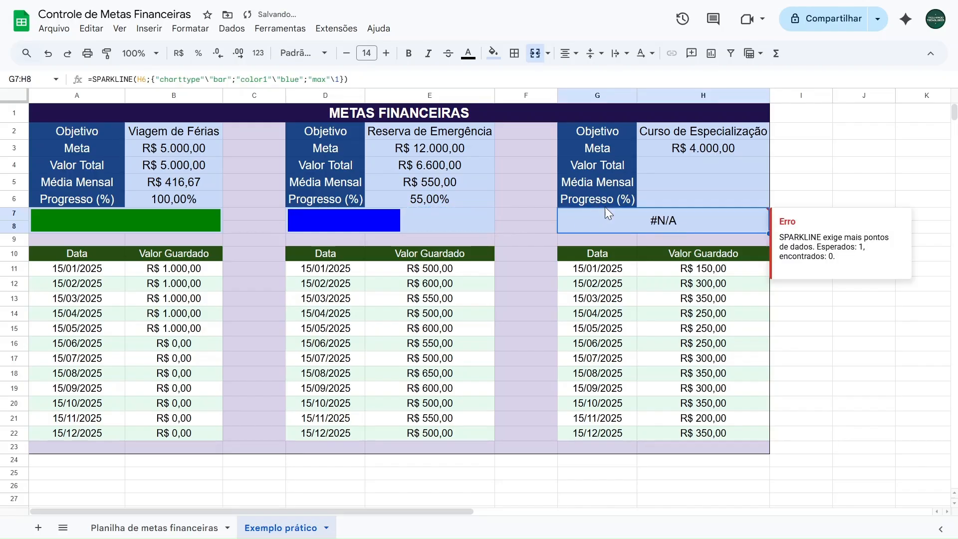
pyautogui.click(156, 80)
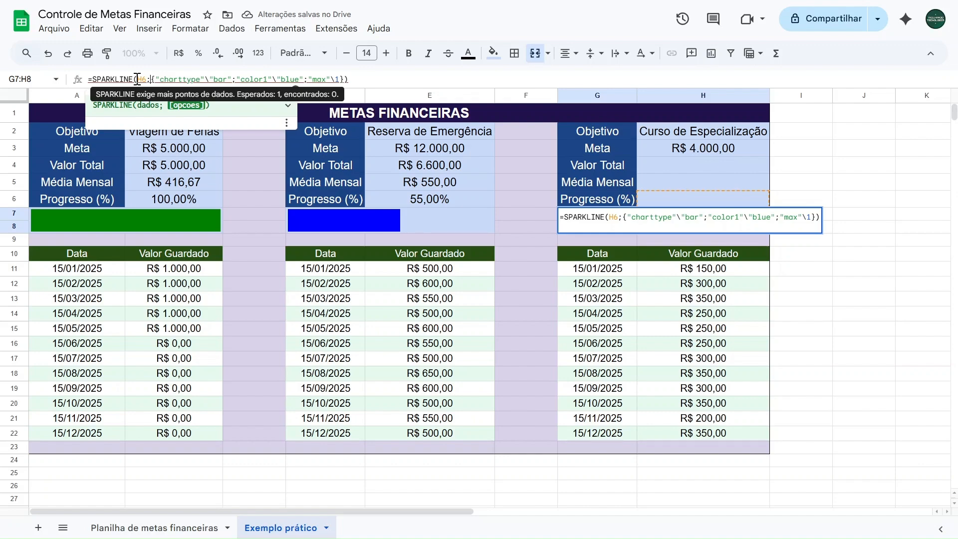
pyautogui.moveTo(138, 80); pyautogui.dragTo(147, 80)
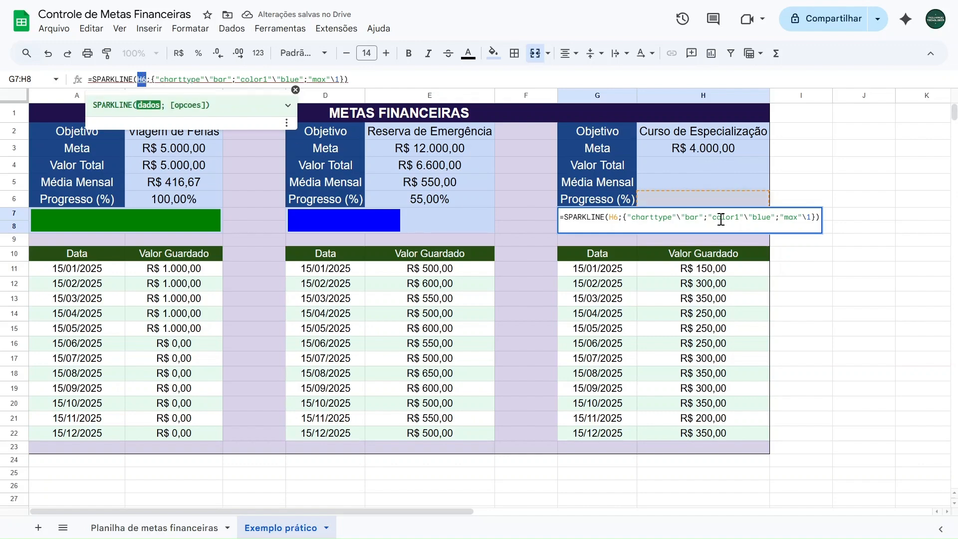
pyautogui.click(706, 201)
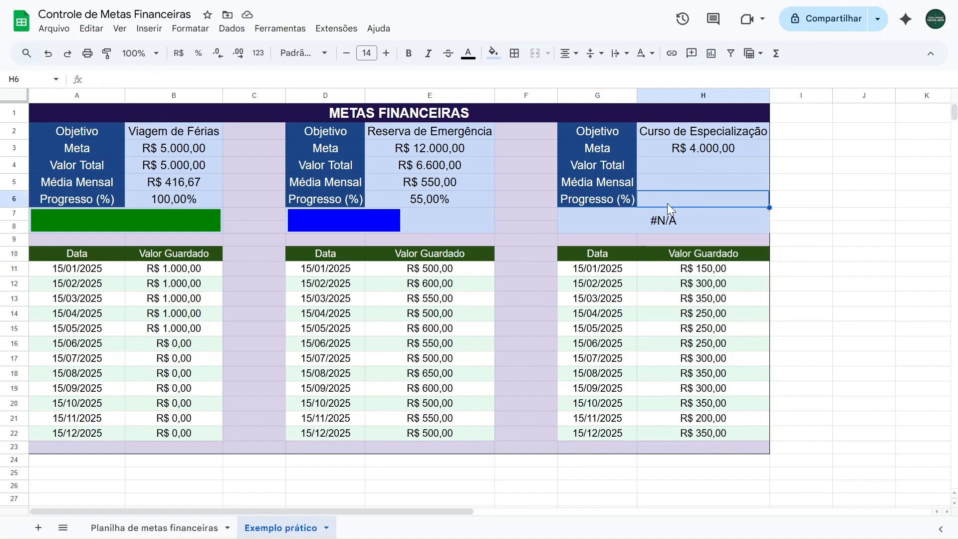
# - Calculate the Curso de Especialização Valor Total in H4 with SOMA over the saved amounts in column H
pyautogui.click(724, 156)
pyautogui.click(714, 164)
pyautogui.write('=soma')
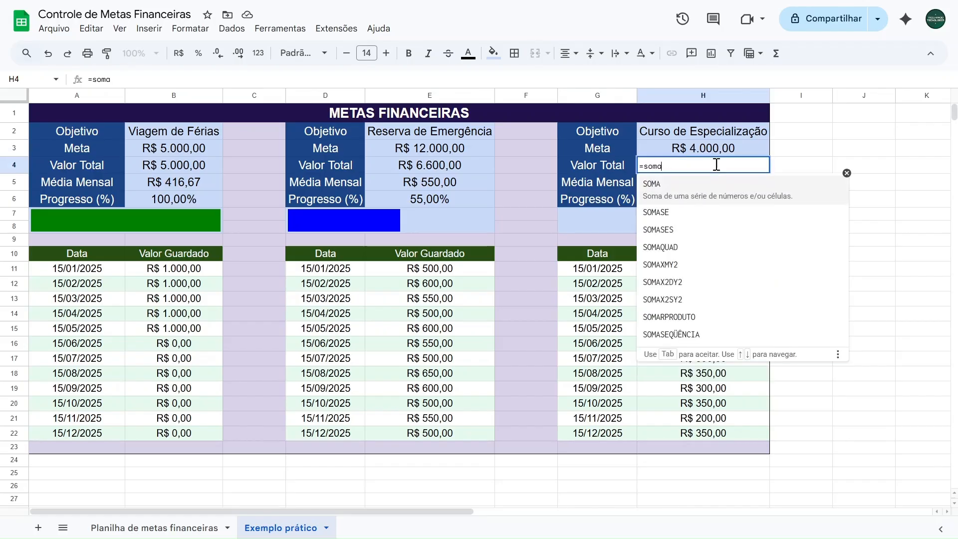
pyautogui.click(716, 191)
pyautogui.moveTo(716, 269); pyautogui.dragTo(717, 446)
pyautogui.press('Return')
# - Calculate the Curso de Especialização Média Mensal in H5 with MÉDIA over H11:H22
pyautogui.write('=')
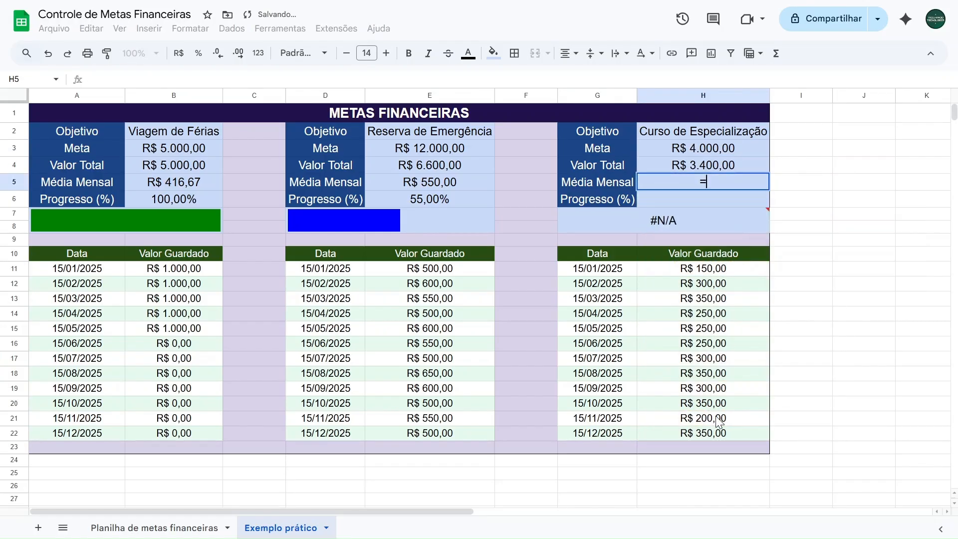
pyautogui.write('média(')
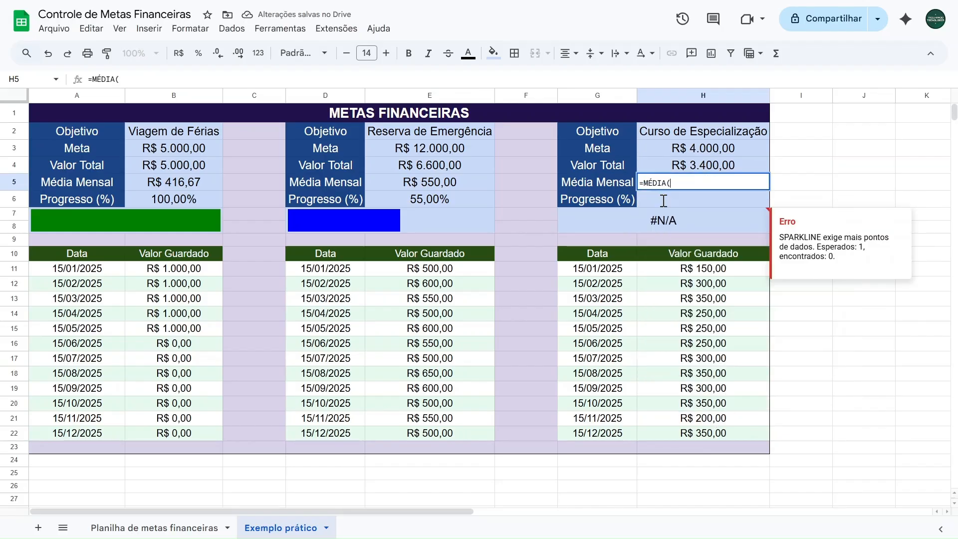
pyautogui.moveTo(719, 269); pyautogui.dragTo(717, 437)
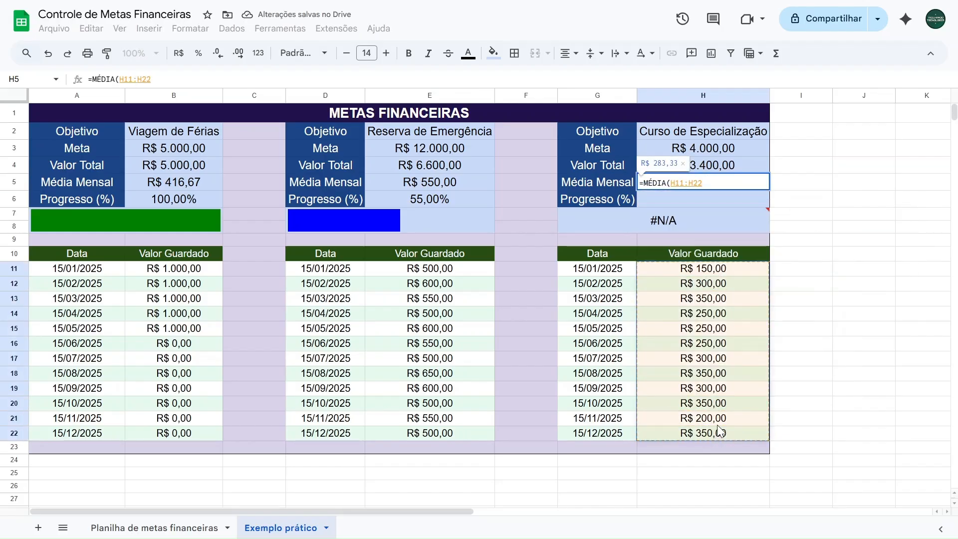
pyautogui.write(')')
pyautogui.press('Return')
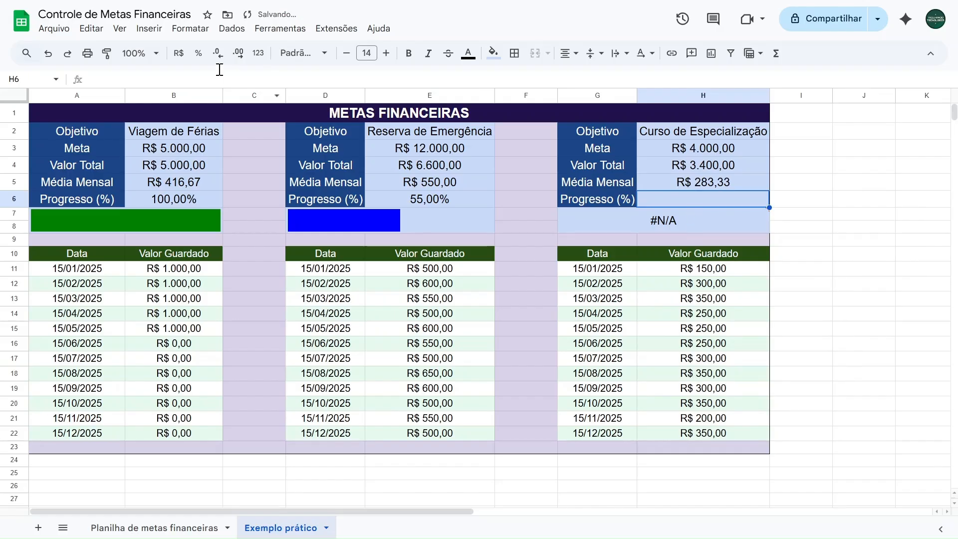
# - Calculate the Curso de Especialização progress in H6 with the formula =H4/H3
pyautogui.write('=')
pyautogui.click(685, 165)
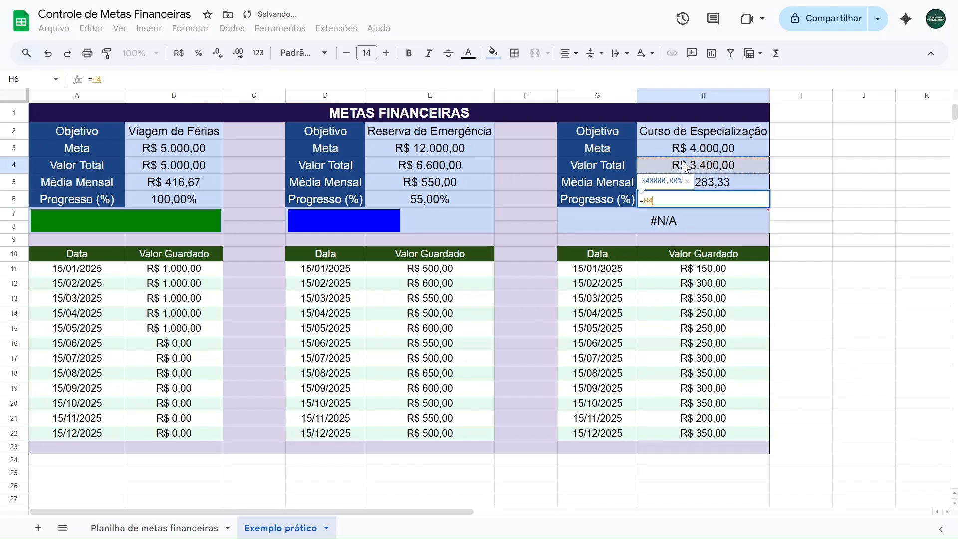
pyautogui.write('/')
pyautogui.click(688, 146)
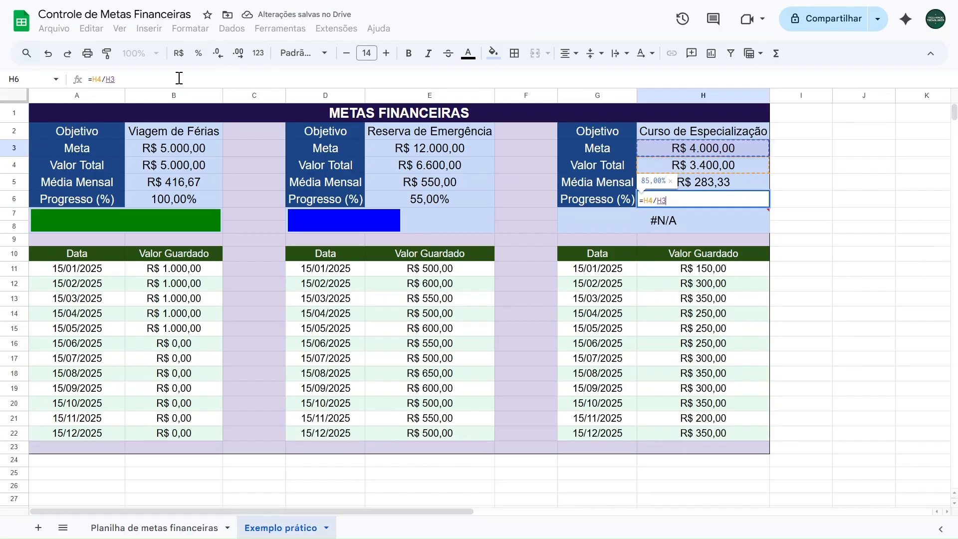
pyautogui.press('Return')
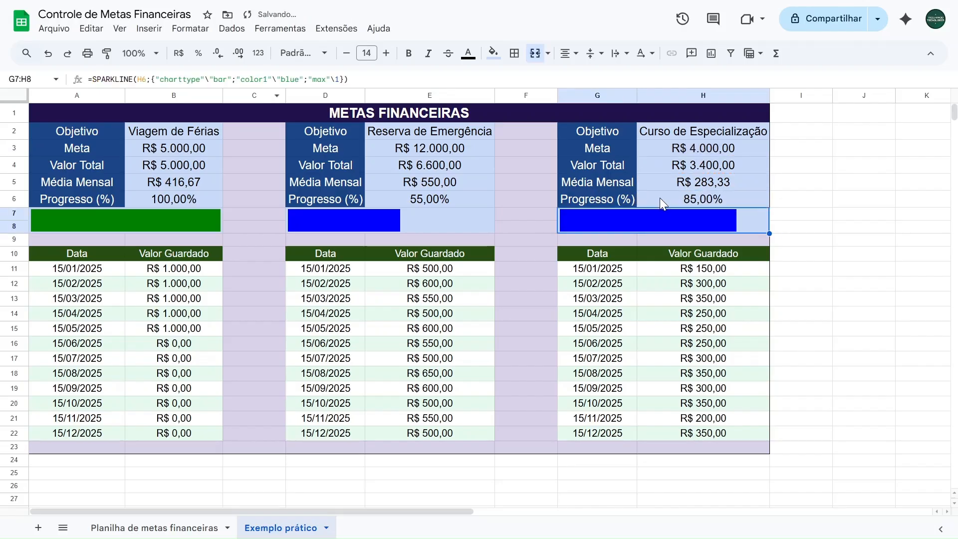
# - Set color1 of the Curso de Especialização SPARKLINE bar in G7:H8 to "yellow"
pyautogui.click(288, 79)
pyautogui.doubleClick(289, 79)
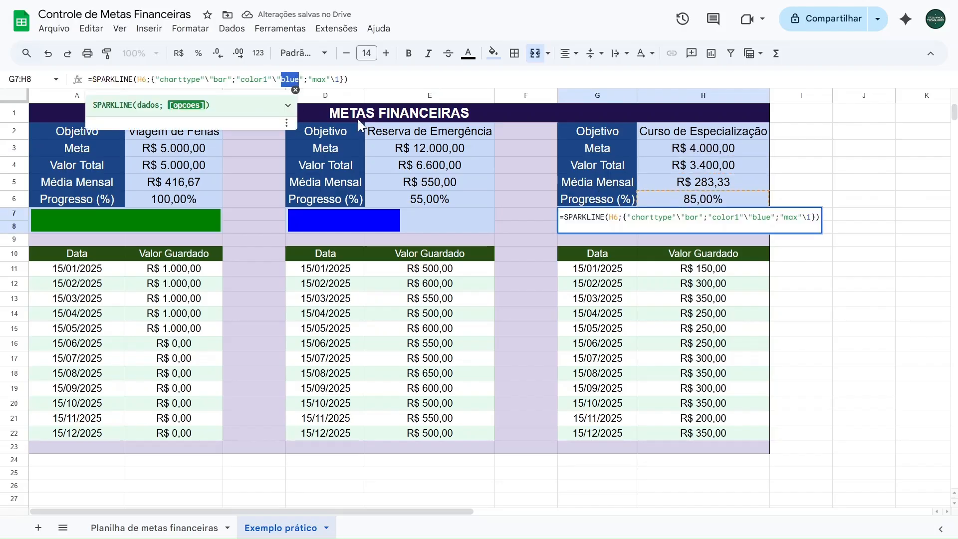
pyautogui.write('yellow')
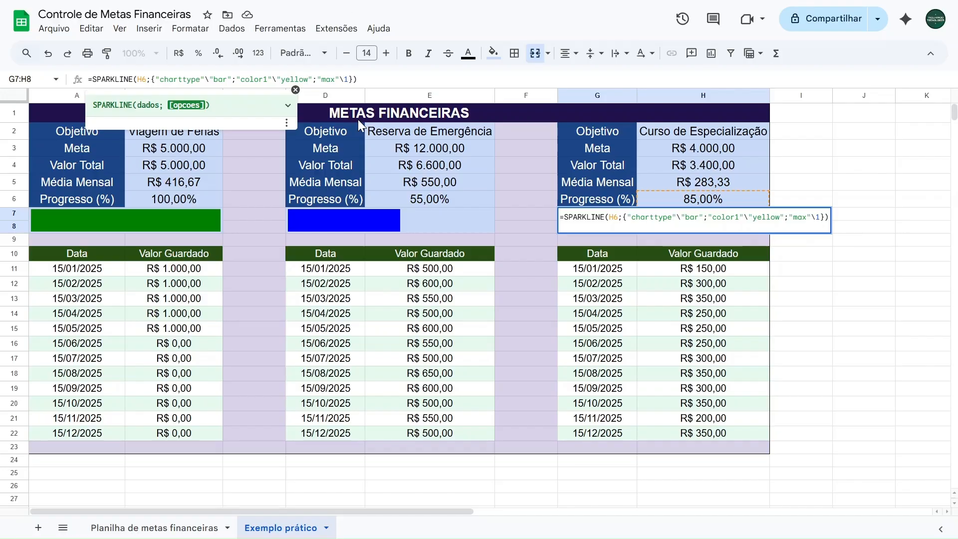
pyautogui.press('Return')
# - Test the Curso de Especialização bar by setting every saved amount in H11:H22 to 0
pyautogui.click(712, 270)
pyautogui.write('0')
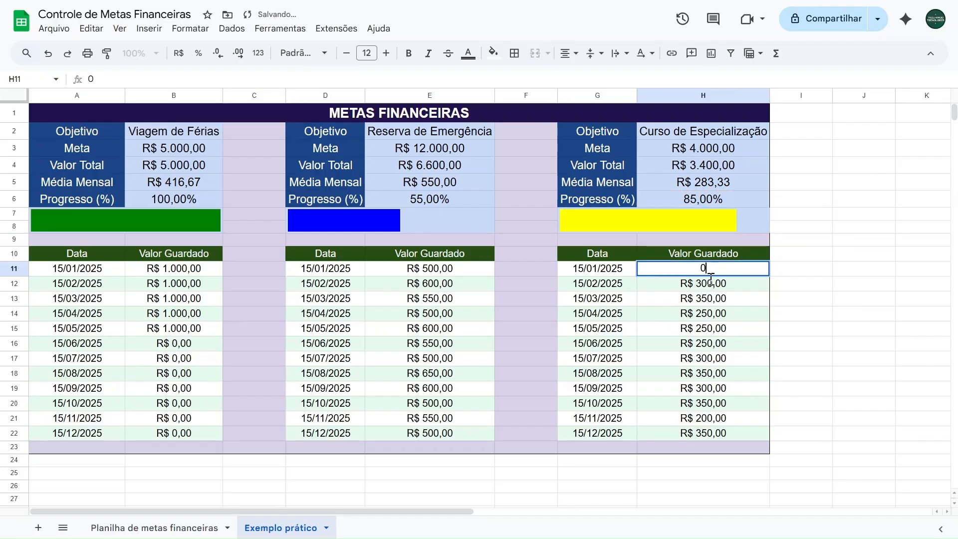
pyautogui.write(' 0 0 0 0 0 0 0 0 0 0')
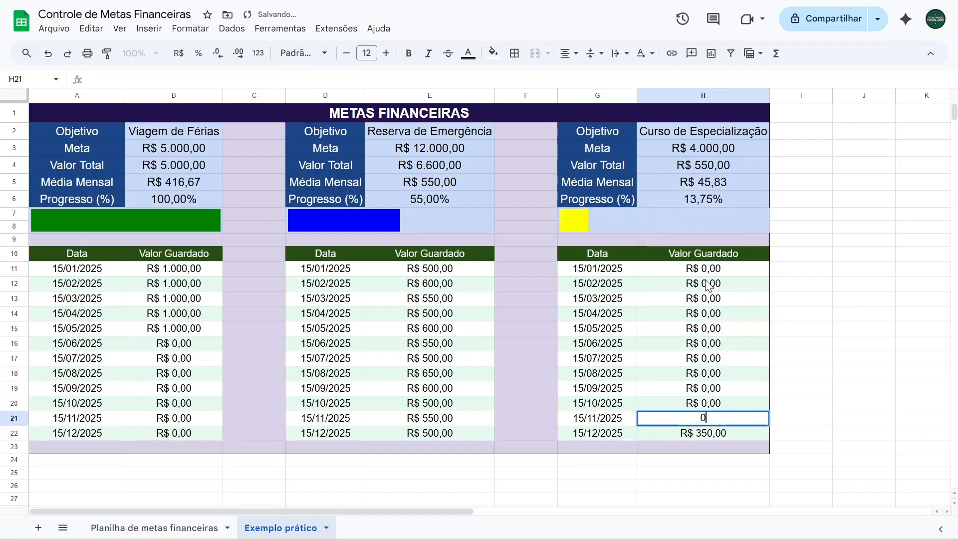
pyautogui.write(' 0')
pyautogui.press('Return')
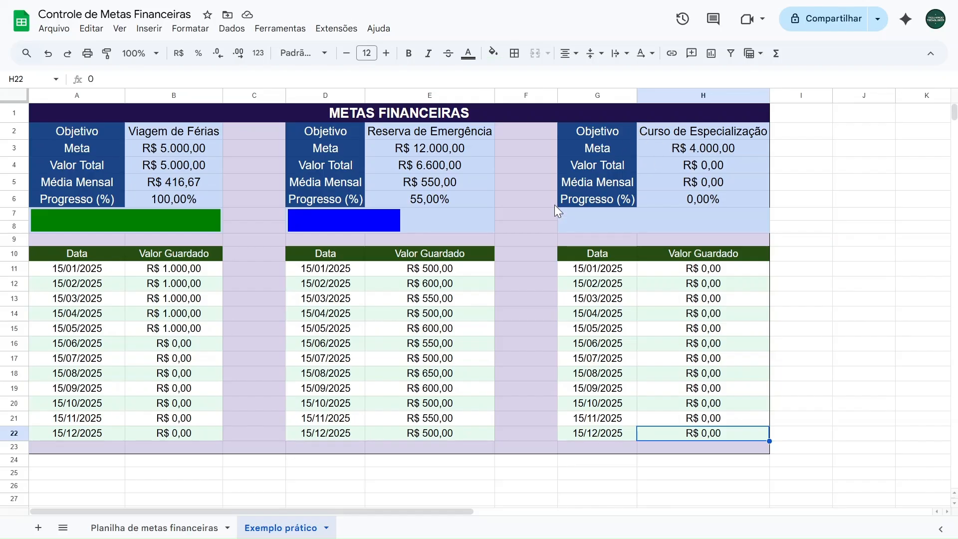
# - Test the Reserva de Emergência bar by setting the saved amounts in E11:E18 to 200 each
pyautogui.click(418, 274)
pyautogui.write('200')
pyautogui.press('Return')
pyautogui.write('200')
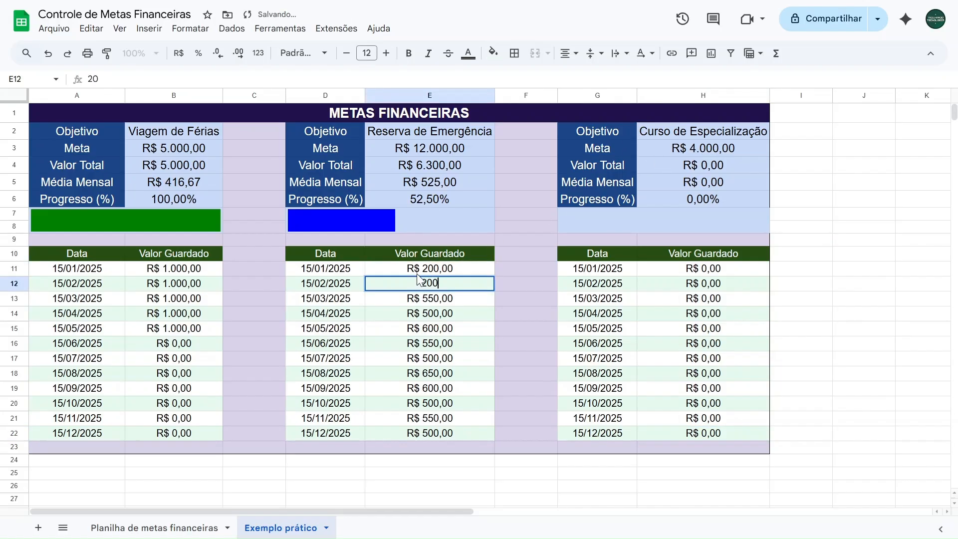
pyautogui.press('Return')
pyautogui.write('200')
pyautogui.press('Return')
pyautogui.write('200')
pyautogui.press('Return')
pyautogui.write('200')
pyautogui.press('Return')
pyautogui.write('200 200')
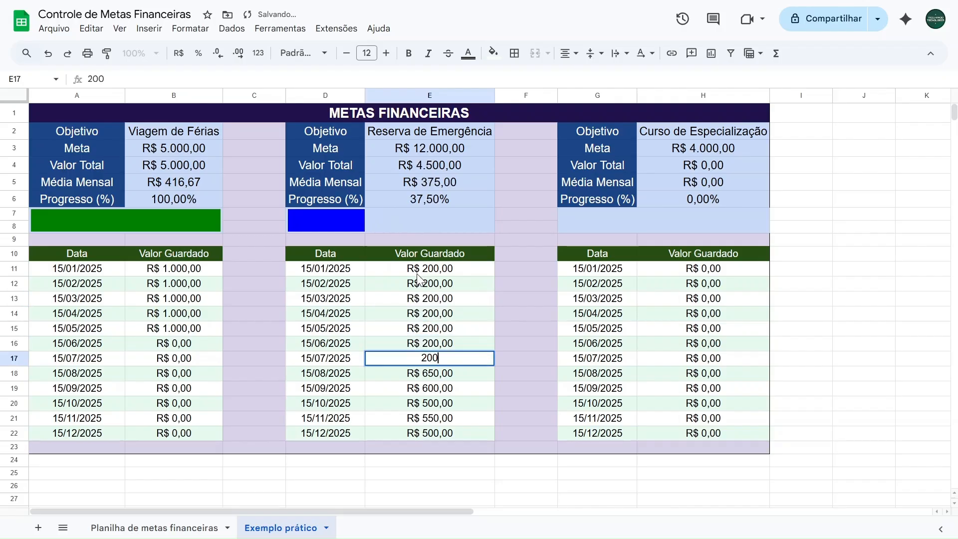
pyautogui.press('Return')
pyautogui.write('200')
pyautogui.press('Return')
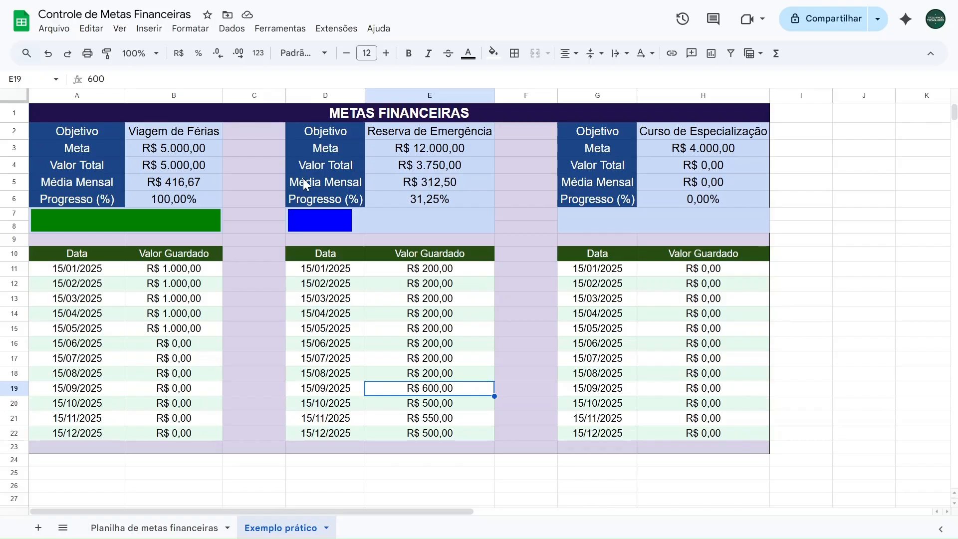
# - Review the Viagem de Férias formulas in B4:B6 and the SPARKLINE bar formula in A7:B8
pyautogui.click(186, 181)
pyautogui.click(188, 168)
pyautogui.press('Down')
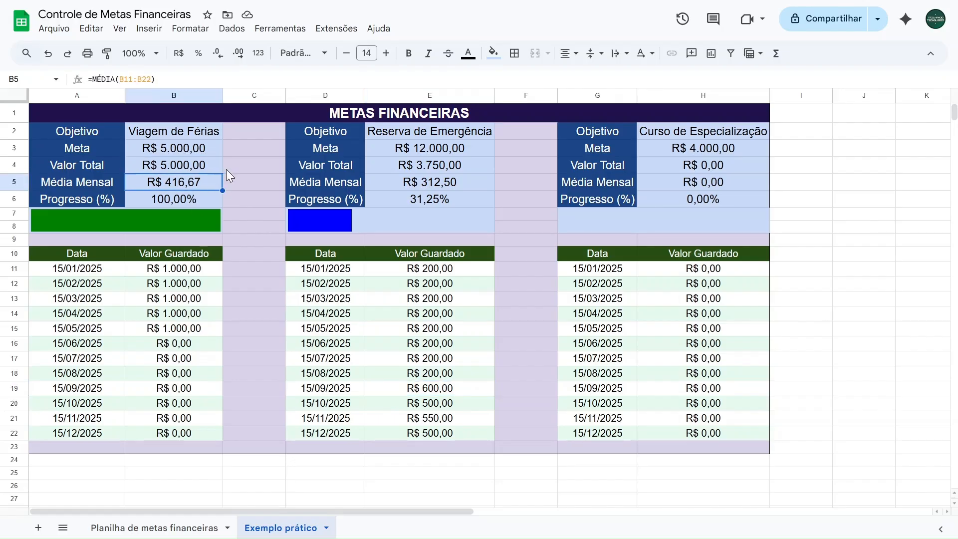
pyautogui.press('Down')
pyautogui.click(161, 225)
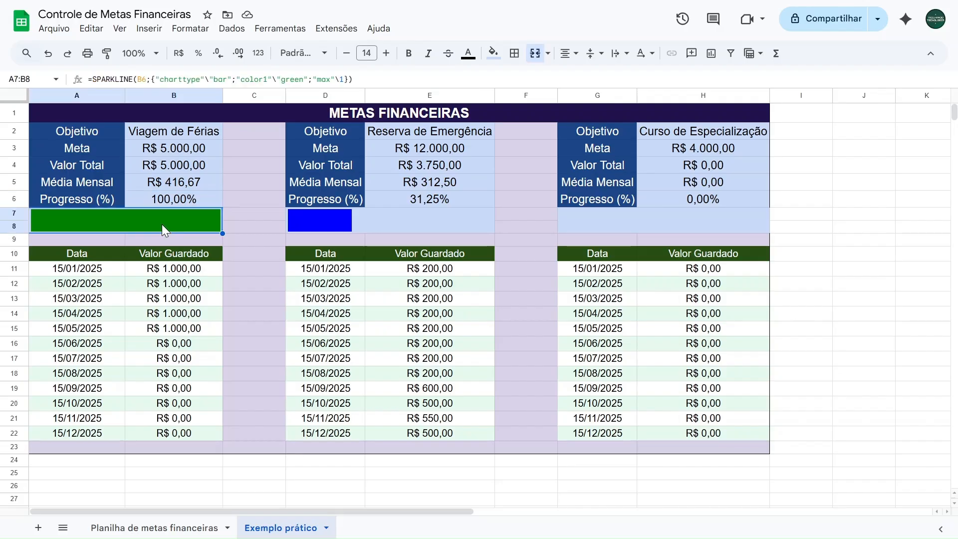
pyautogui.doubleClick(102, 273)
pyautogui.press('Escape')
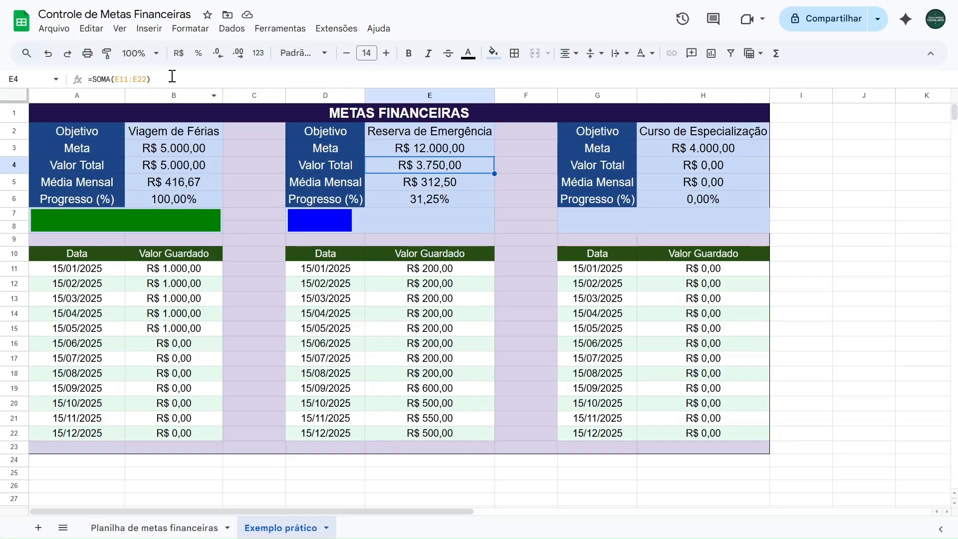
# - Examine the Reserva de Emergência formulas in E4:E6 and the SPARKLINE formula in D7:E8, including the cells they reference
pyautogui.click(172, 76)
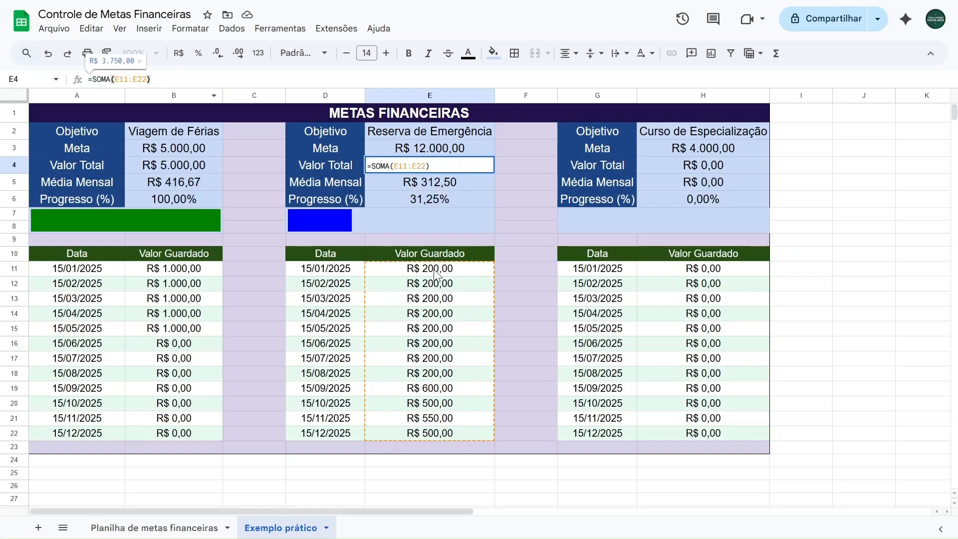
pyautogui.click(415, 180)
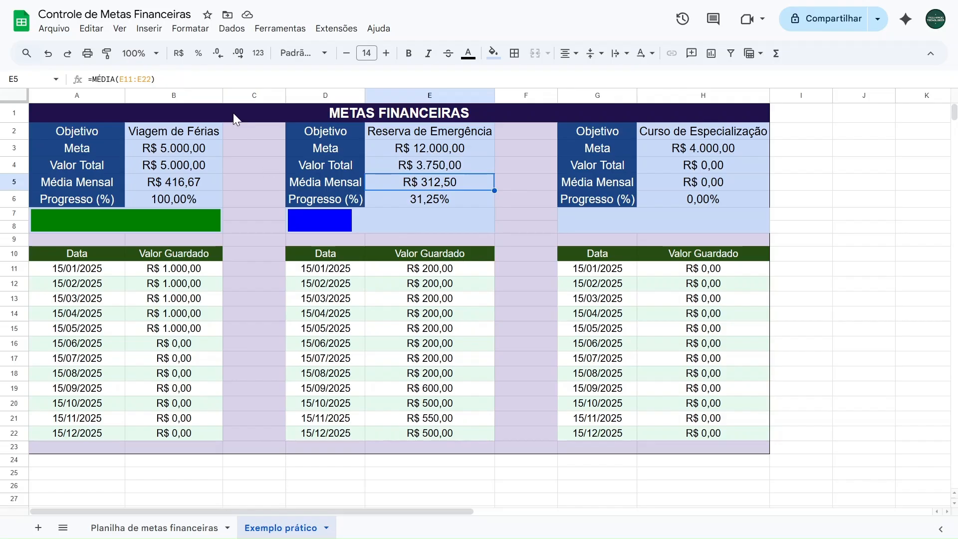
pyautogui.press('Escape')
pyautogui.click(410, 205)
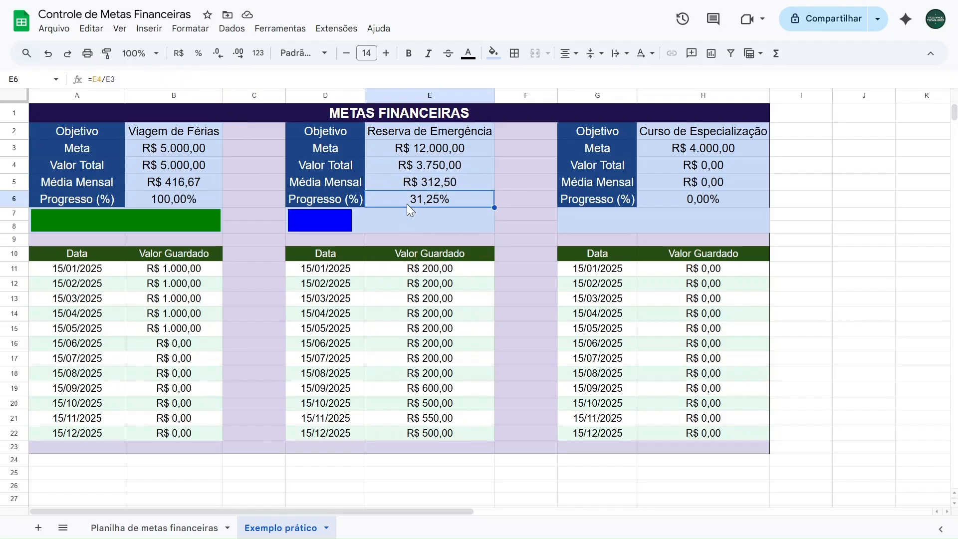
pyautogui.click(169, 78)
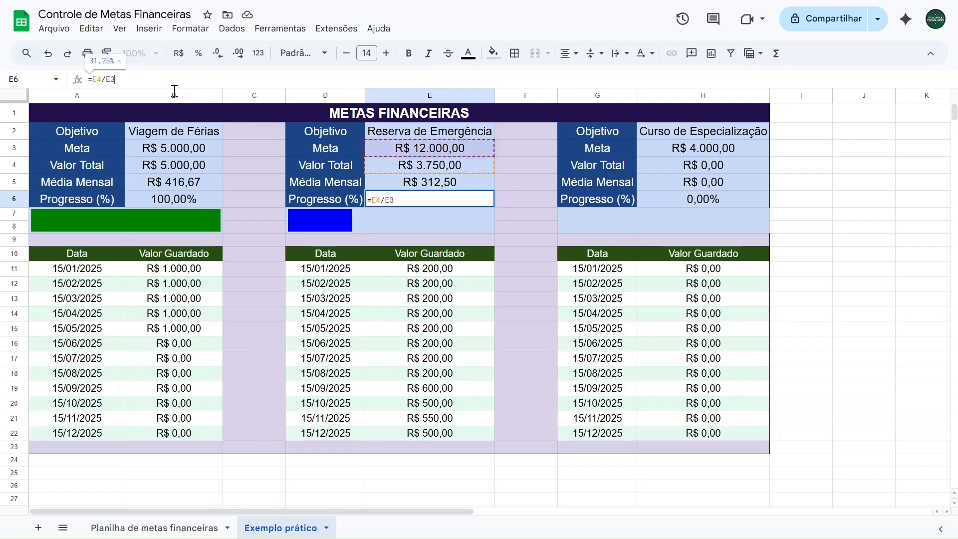
pyautogui.press('Escape')
pyautogui.click(378, 220)
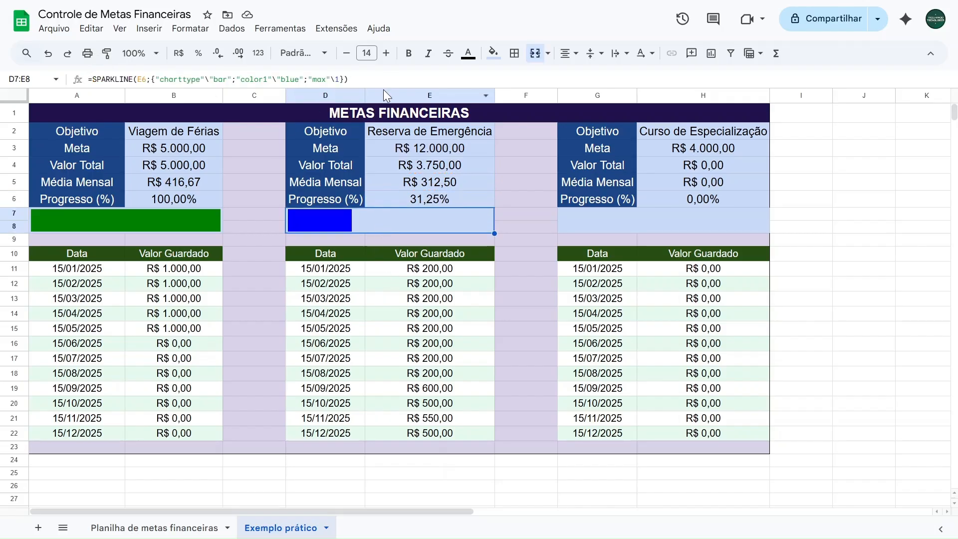
pyautogui.click(383, 81)
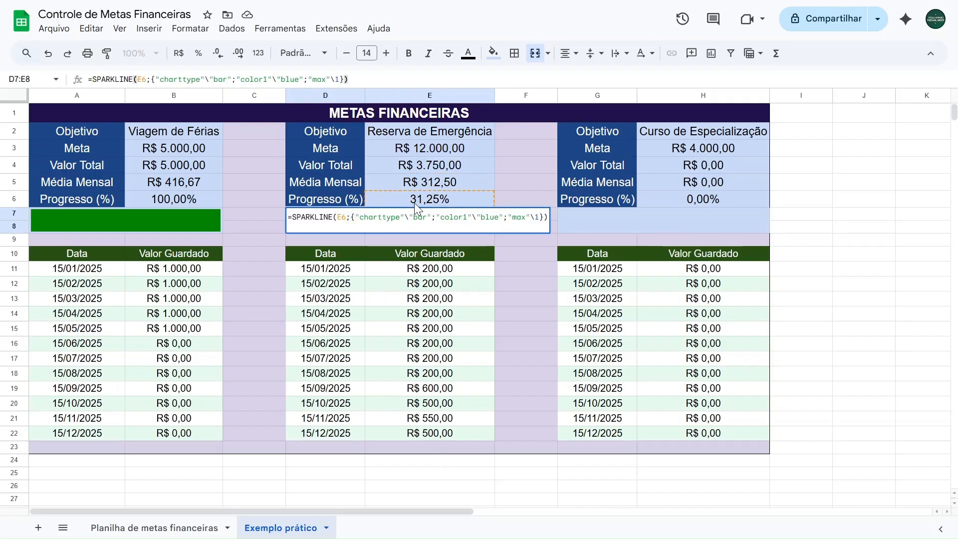